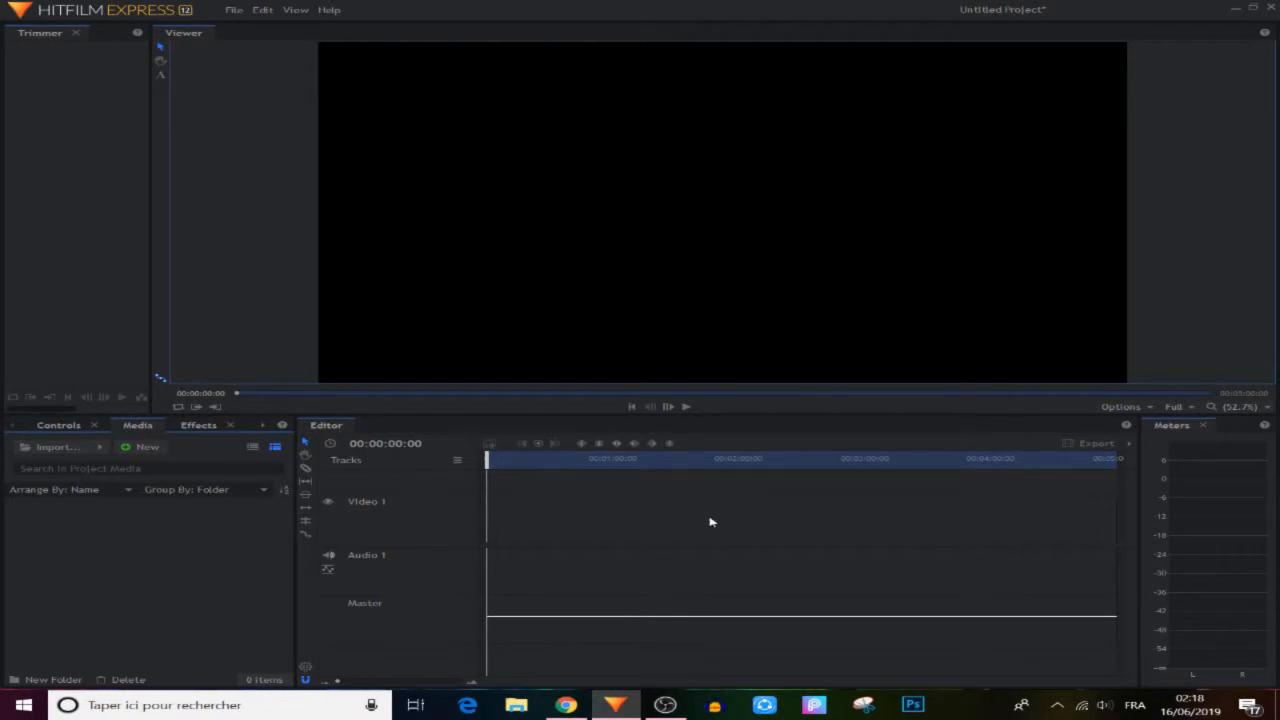
Import the "Top 10 3d Intros" video from the desktop and place it at the timeline's start, keeping the existing sequence settings.
{"action": "left_click", "coordinate": [55, 447]}
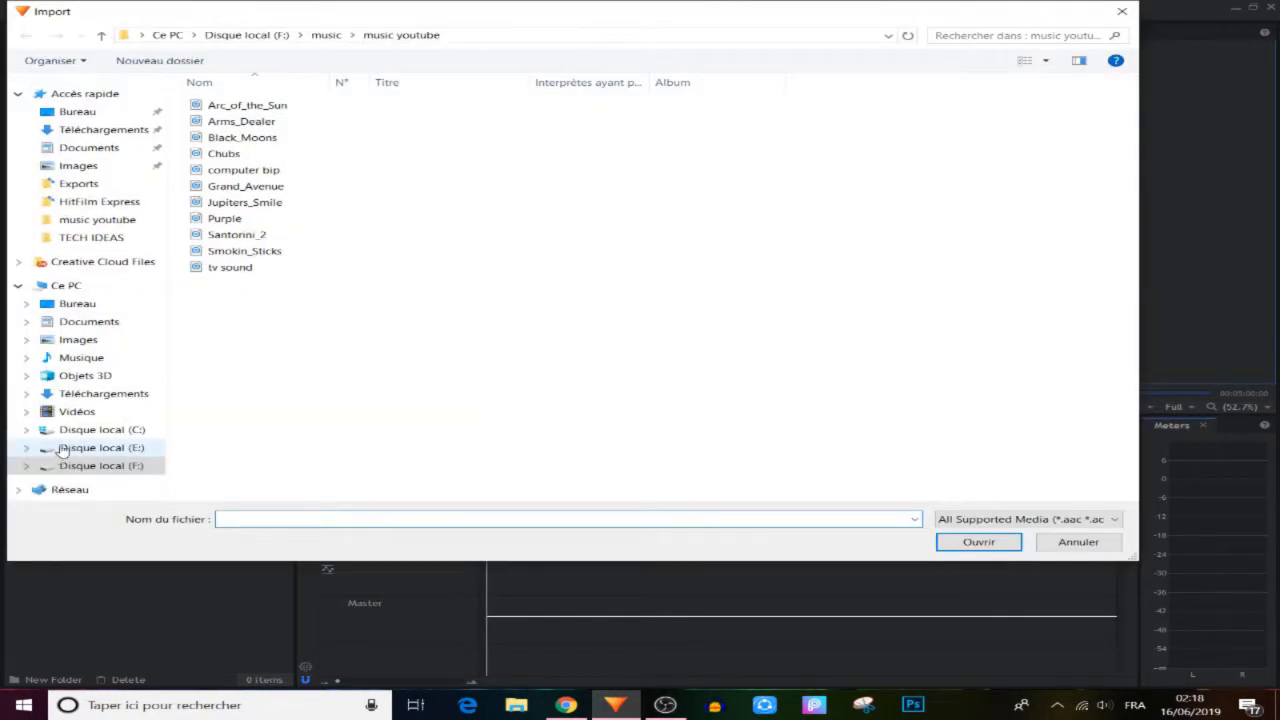
{"action": "left_click", "coordinate": [82, 304]}
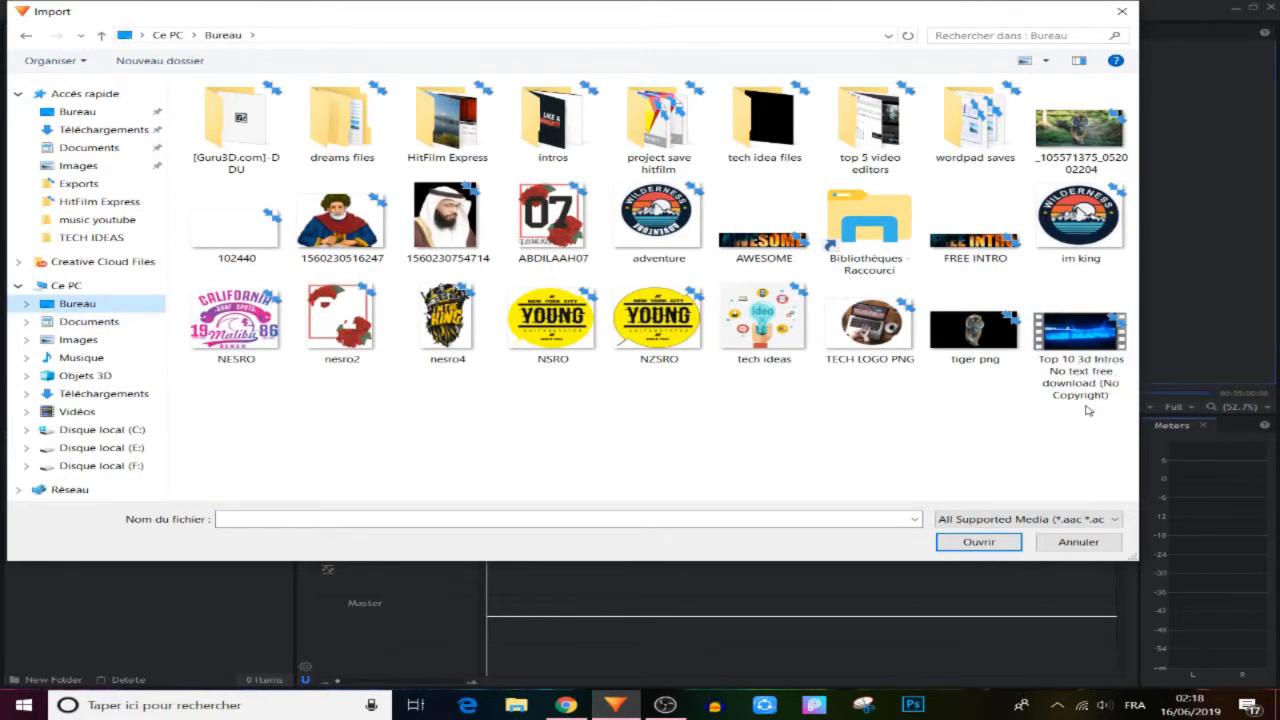
{"action": "double_click", "coordinate": [1090, 343]}
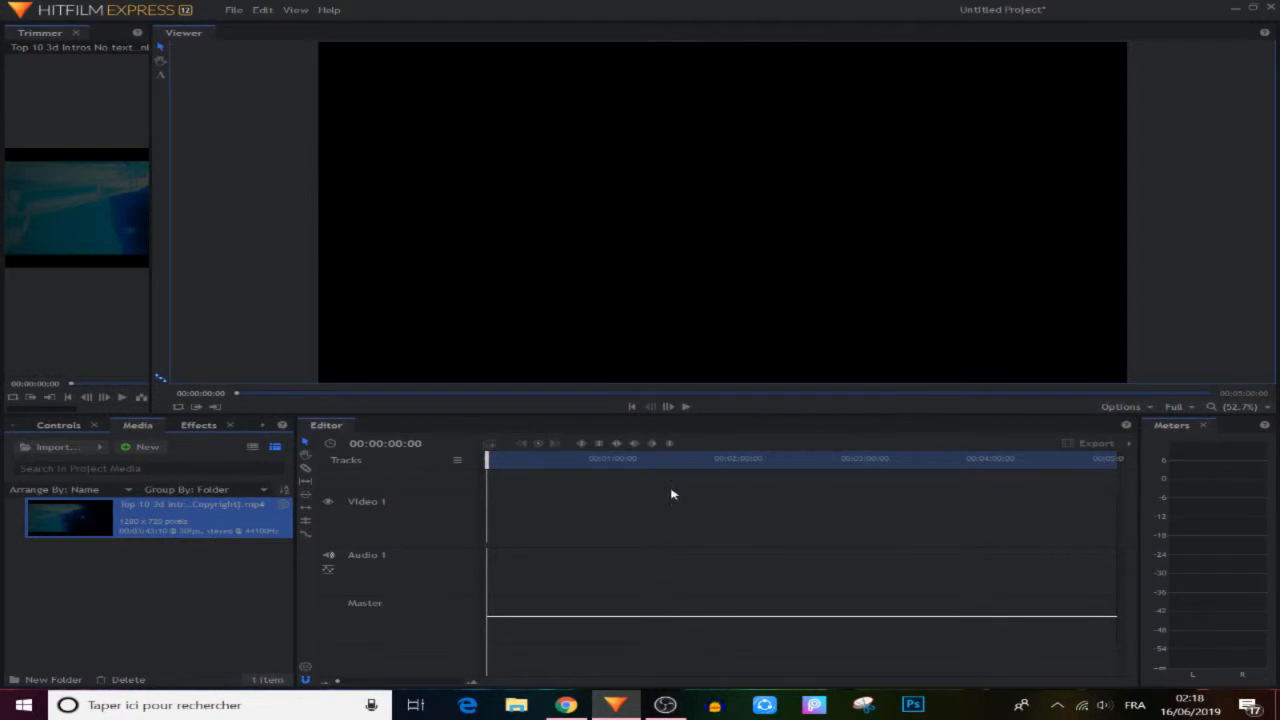
{"action": "left_click_drag", "start_coordinate": [342, 527], "coordinate": [490, 552]}
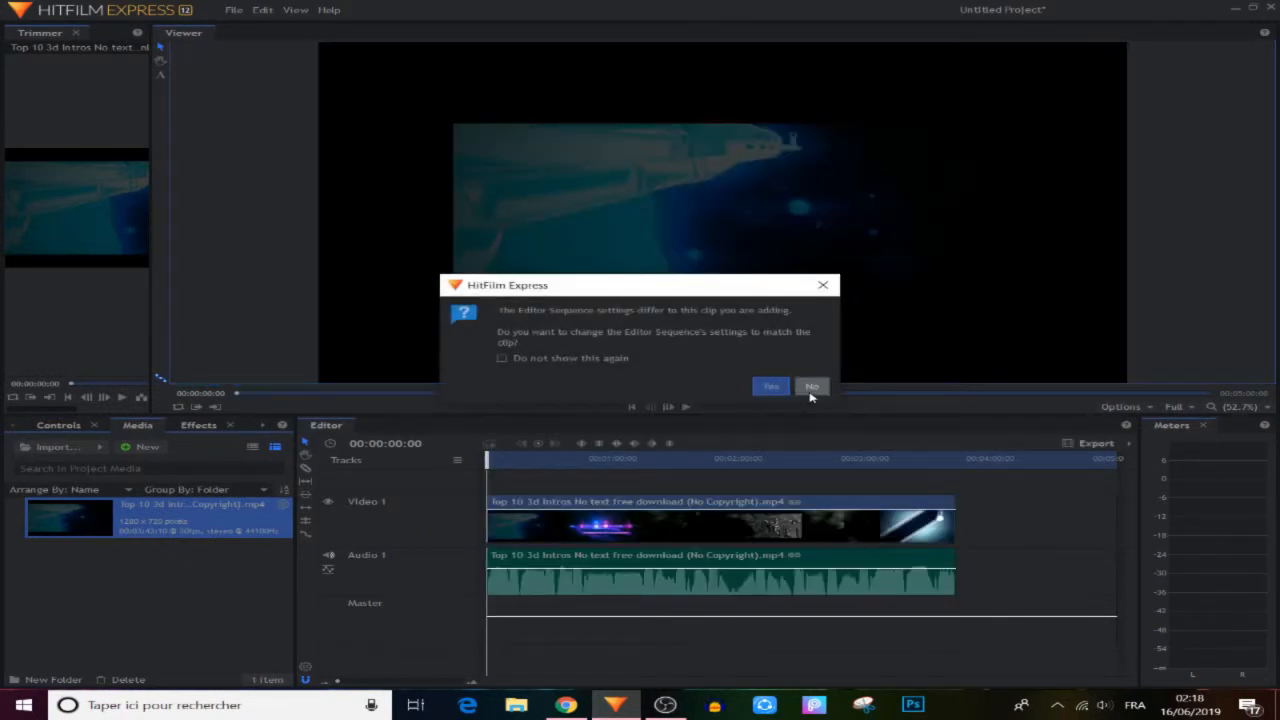
{"action": "left_click", "coordinate": [812, 387]}
Scale the timeline clip to fit the full frame with a Transform option.
{"action": "right_click", "coordinate": [772, 525]}
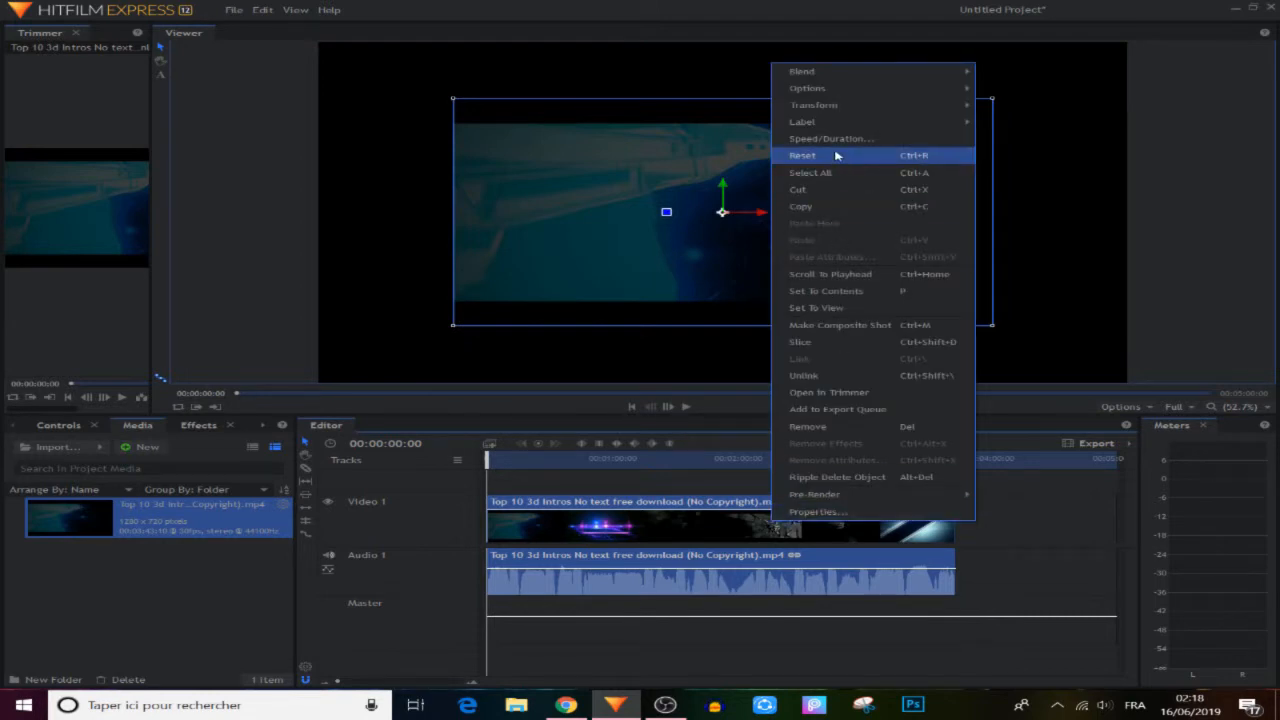
{"action": "mouse_move", "coordinate": [835, 105]}
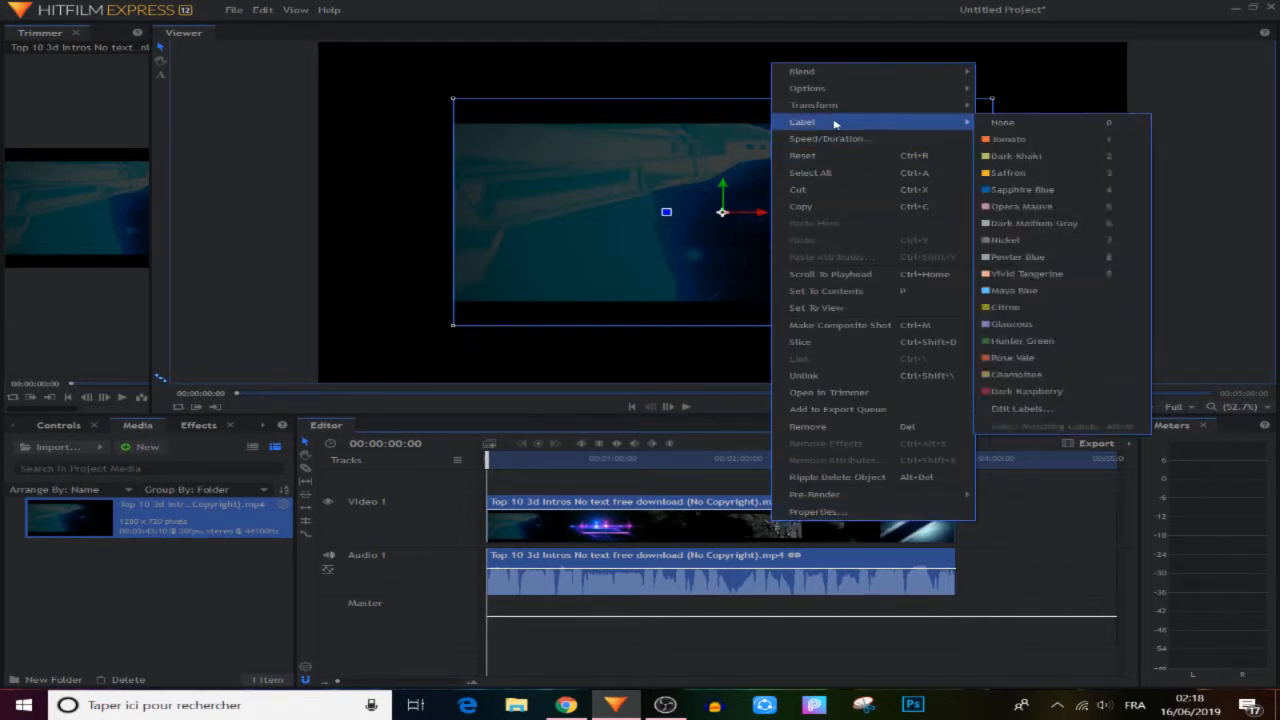
{"action": "left_click", "coordinate": [993, 115]}
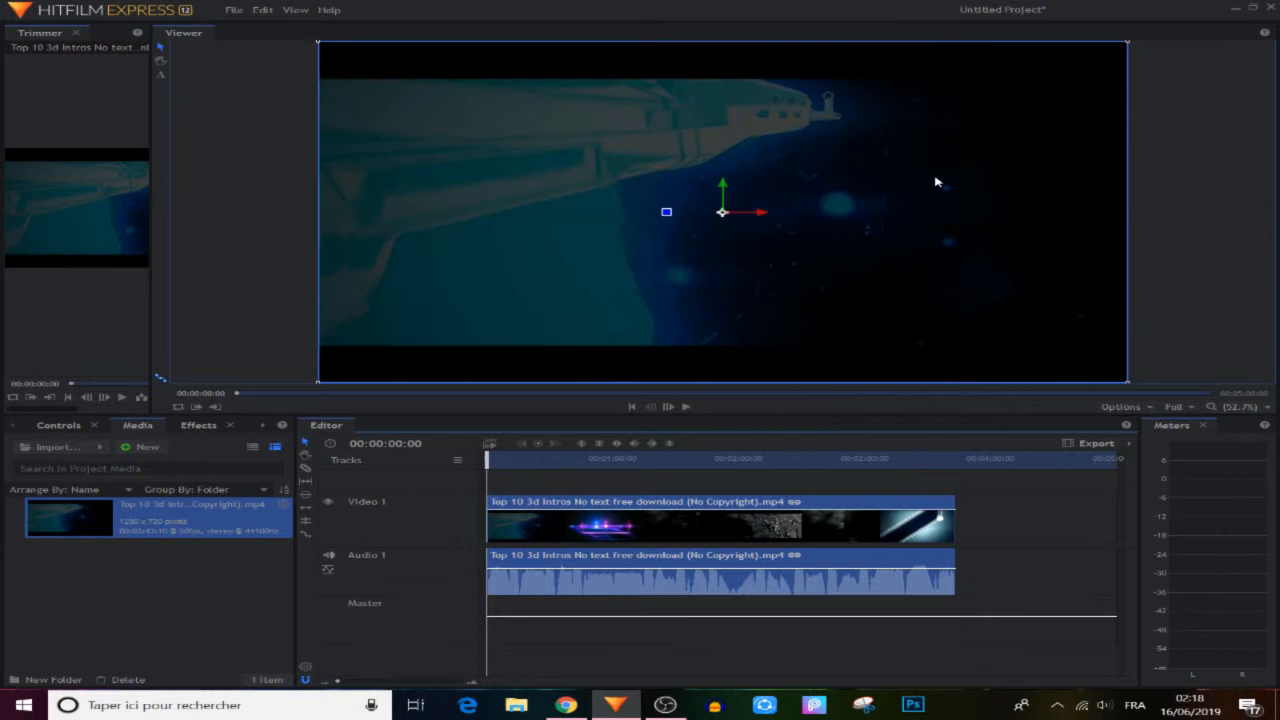
Find the beginning of the fourth intro and slice the clip at 00:02:12:18.
{"action": "left_click", "coordinate": [685, 410]}
{"action": "left_click", "coordinate": [620, 458]}
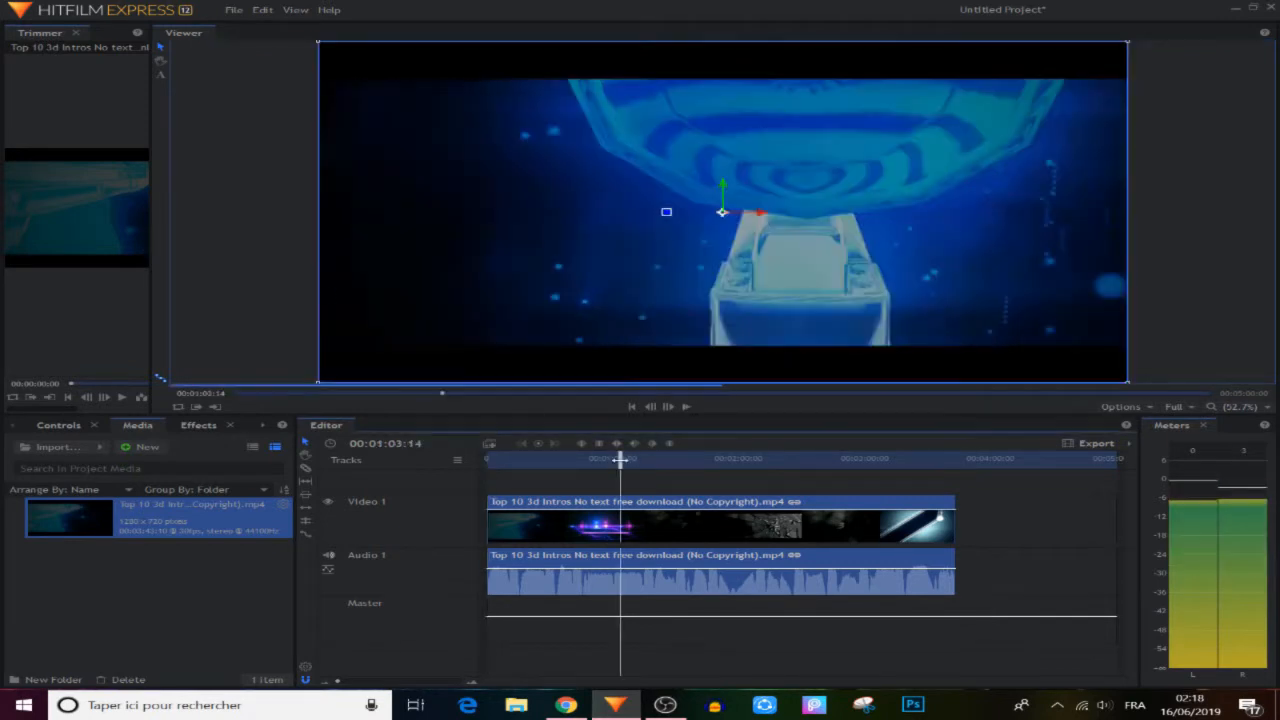
{"action": "left_click_drag", "start_coordinate": [620, 458], "coordinate": [761, 460]}
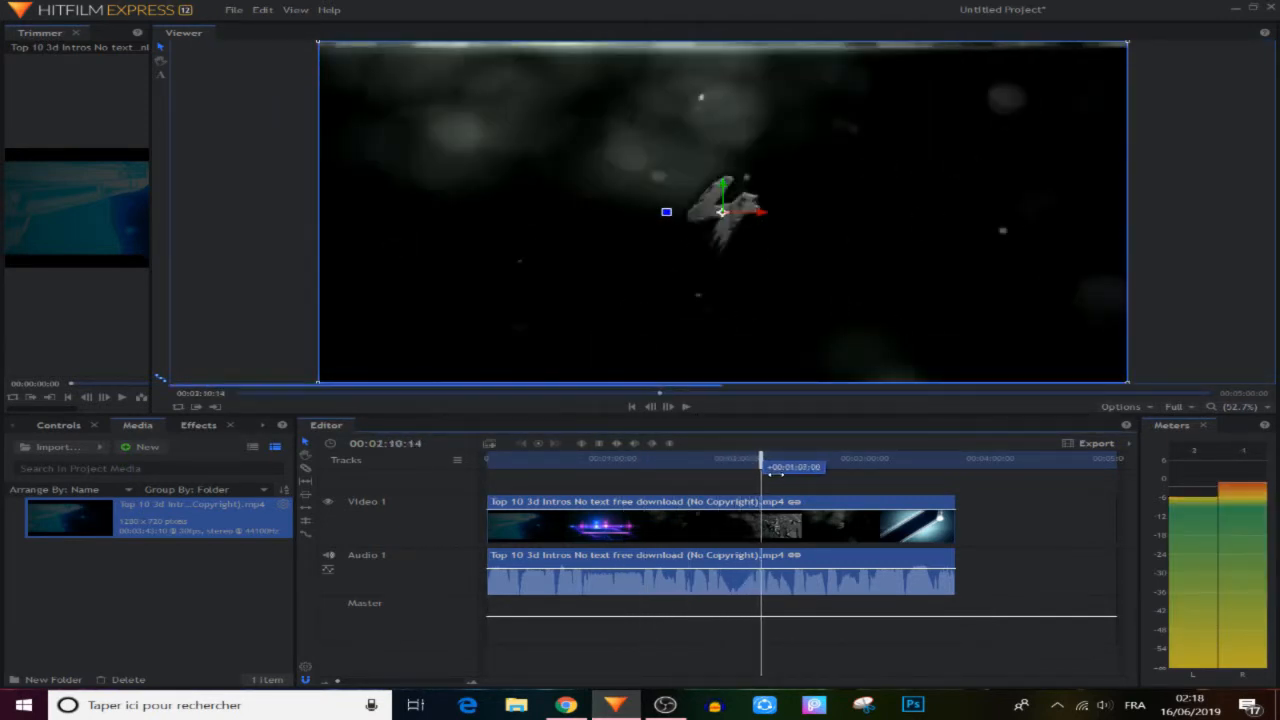
{"action": "left_click", "coordinate": [471, 685]}
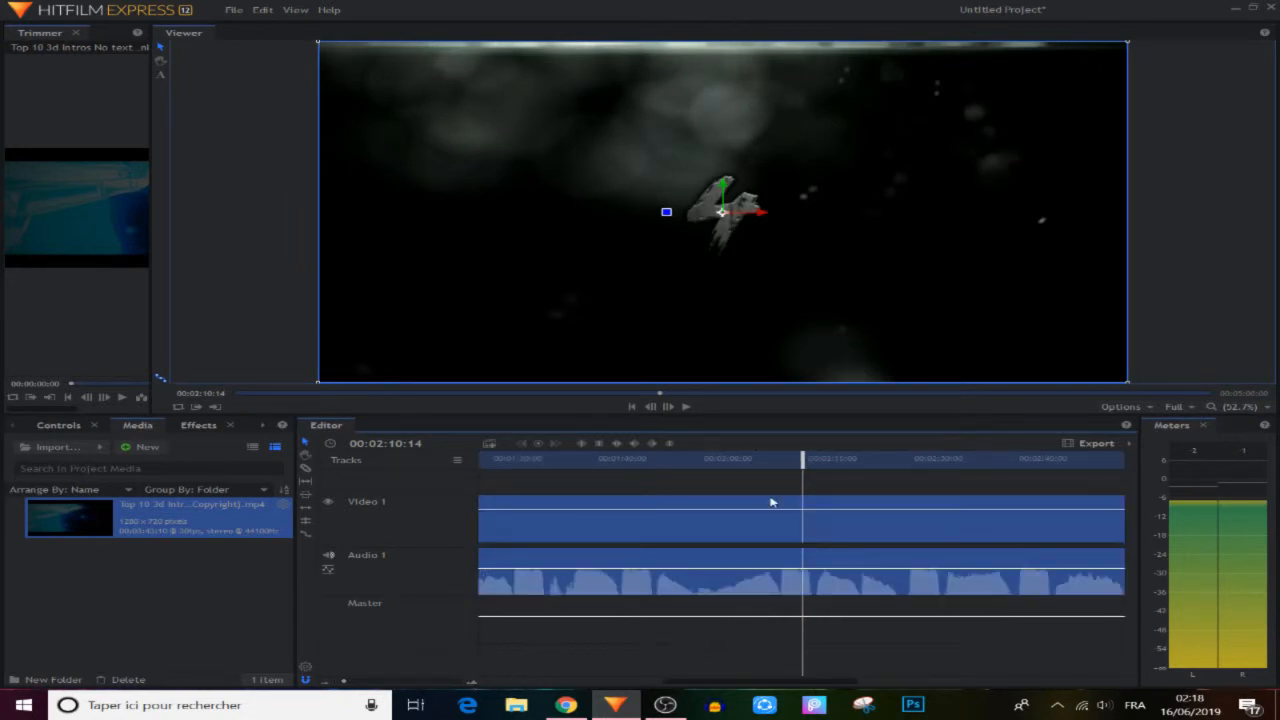
{"action": "left_click", "coordinate": [832, 486]}
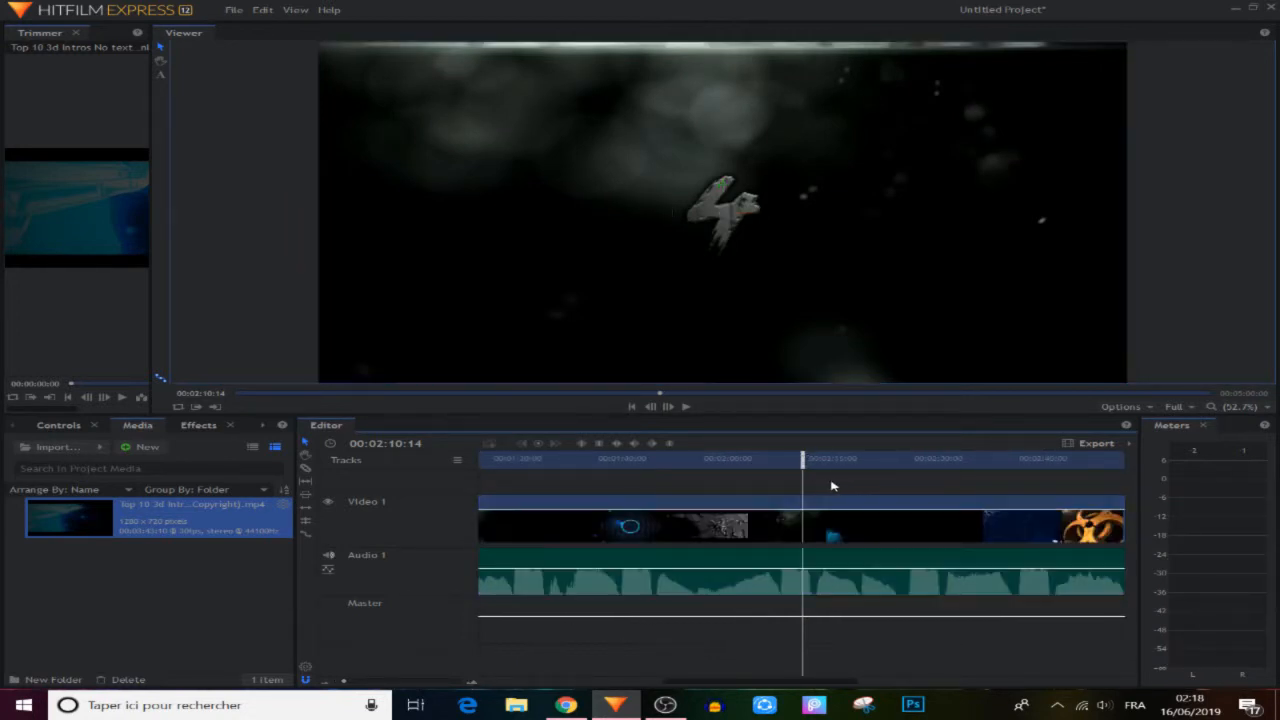
{"action": "left_click_drag", "start_coordinate": [801, 460], "coordinate": [817, 462]}
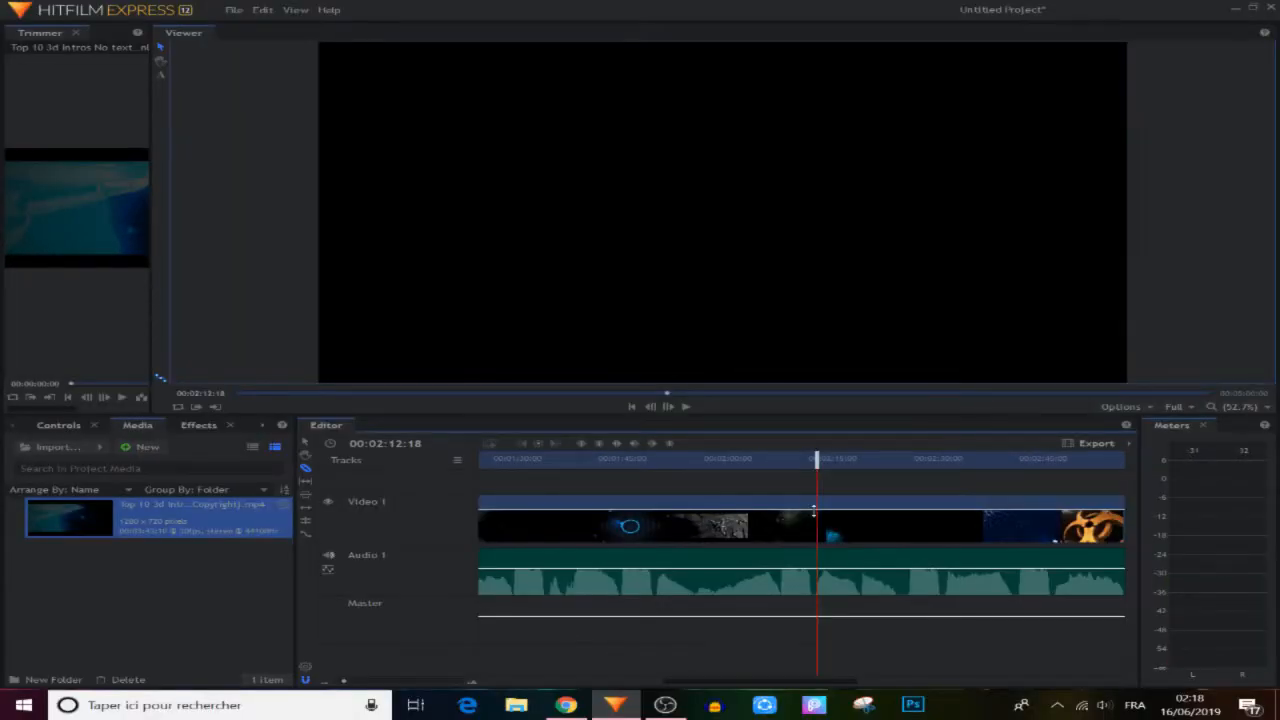
{"action": "left_click", "coordinate": [818, 510]}
Slice the clip again at 00:02:25:18, just before the number 3 title appears.
{"action": "left_click_drag", "start_coordinate": [817, 460], "coordinate": [912, 466]}
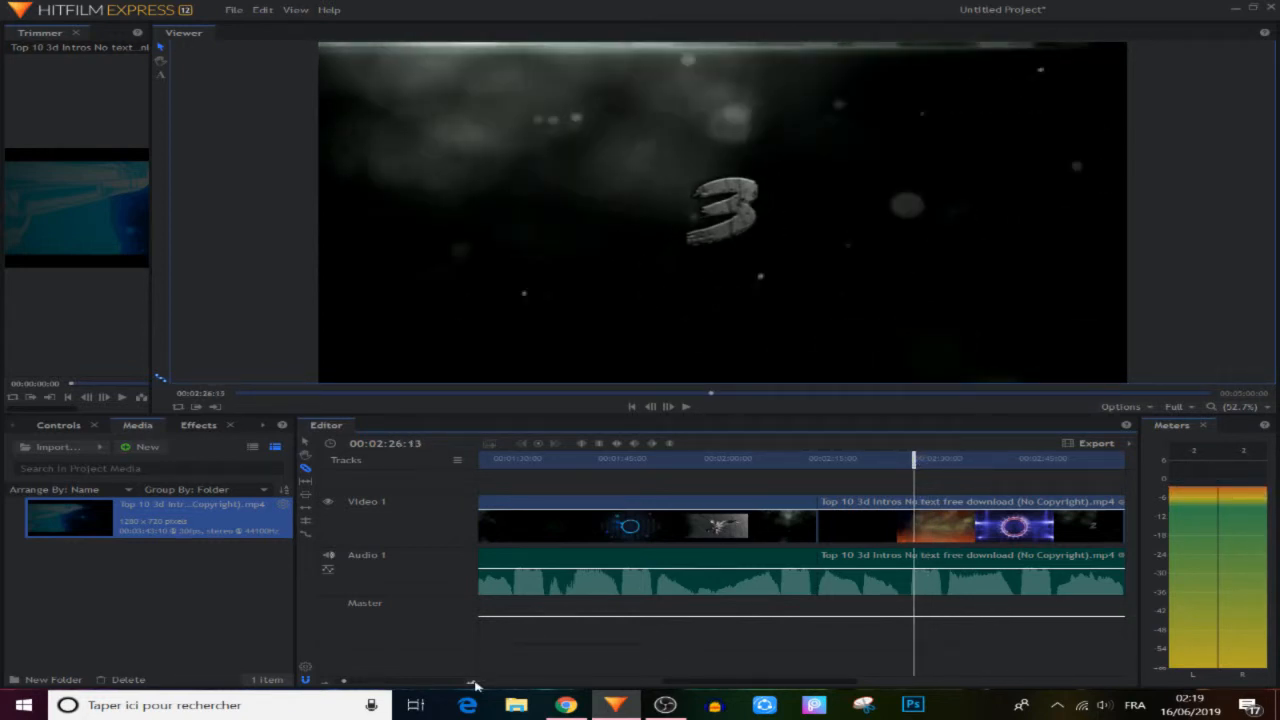
{"action": "left_click", "coordinate": [474, 683]}
{"action": "left_click_drag", "start_coordinate": [802, 463], "coordinate": [784, 467]}
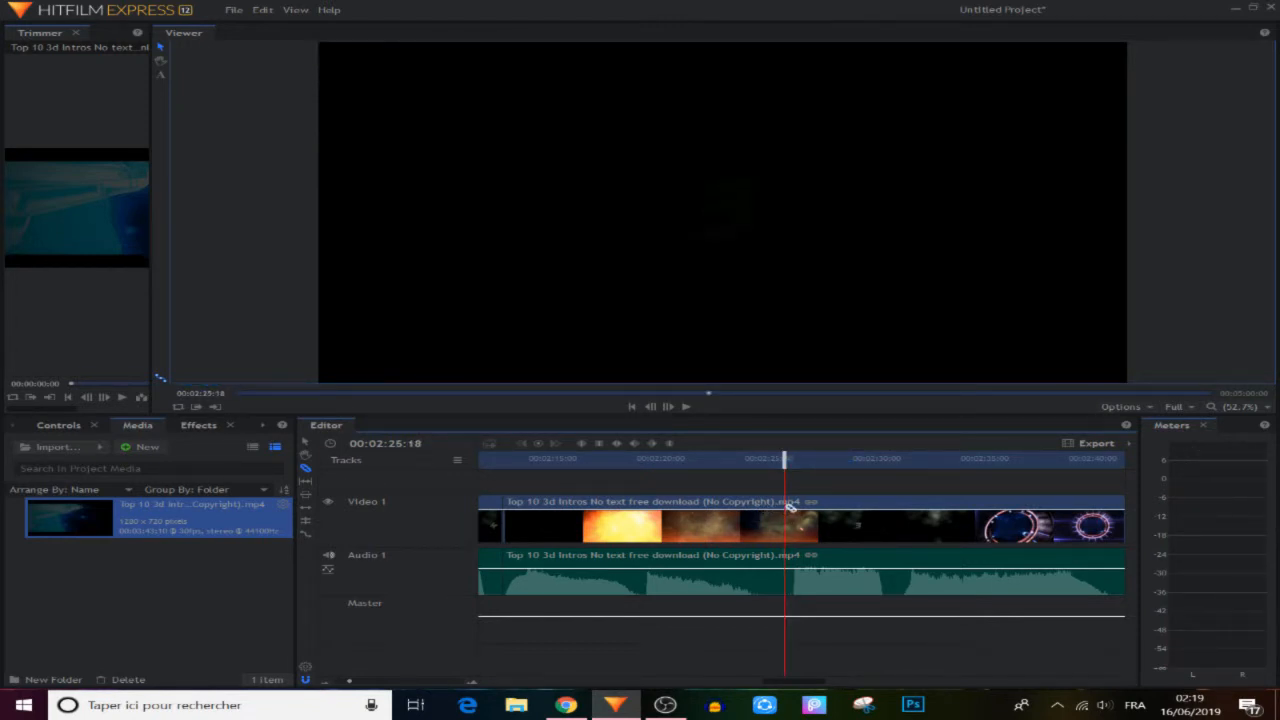
{"action": "left_click", "coordinate": [785, 510]}
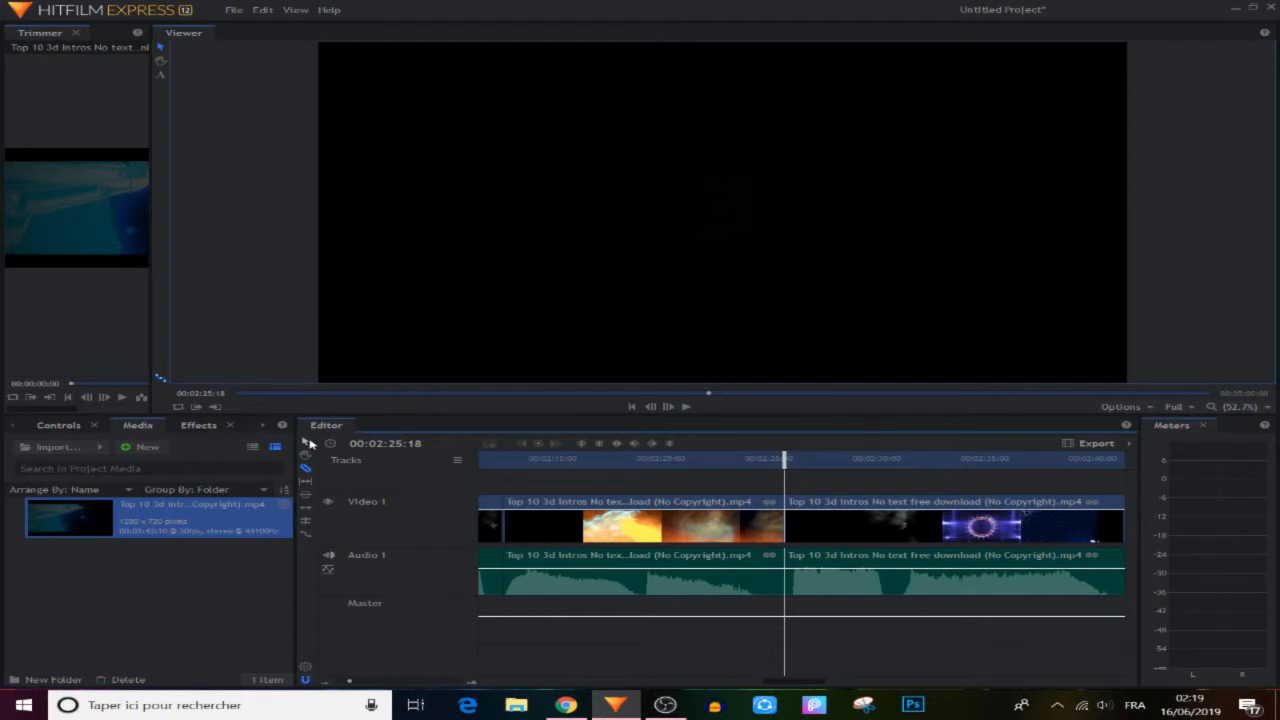
Remove the segments after and before the two cuts, keeping only the short intro section between them.
{"action": "left_click", "coordinate": [323, 683]}
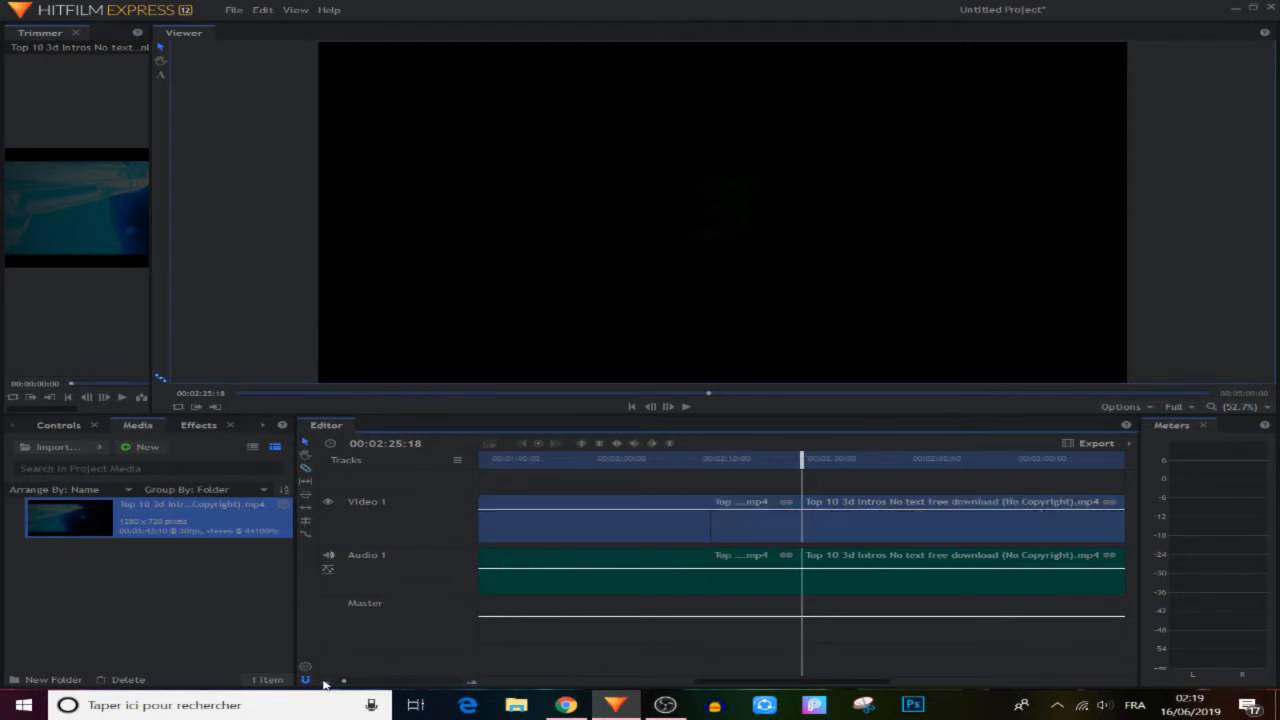
{"action": "left_click", "coordinate": [323, 683]}
{"action": "left_click", "coordinate": [893, 535]}
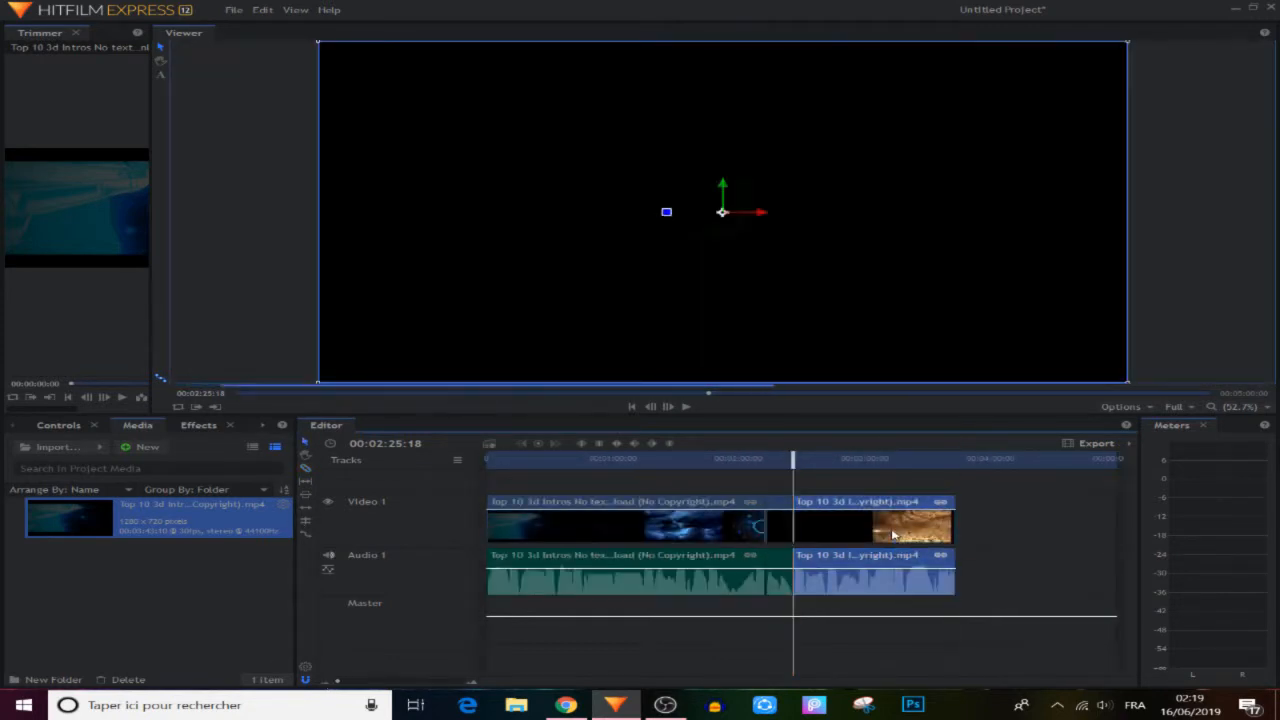
{"action": "right_click", "coordinate": [893, 535]}
{"action": "left_click", "coordinate": [941, 436]}
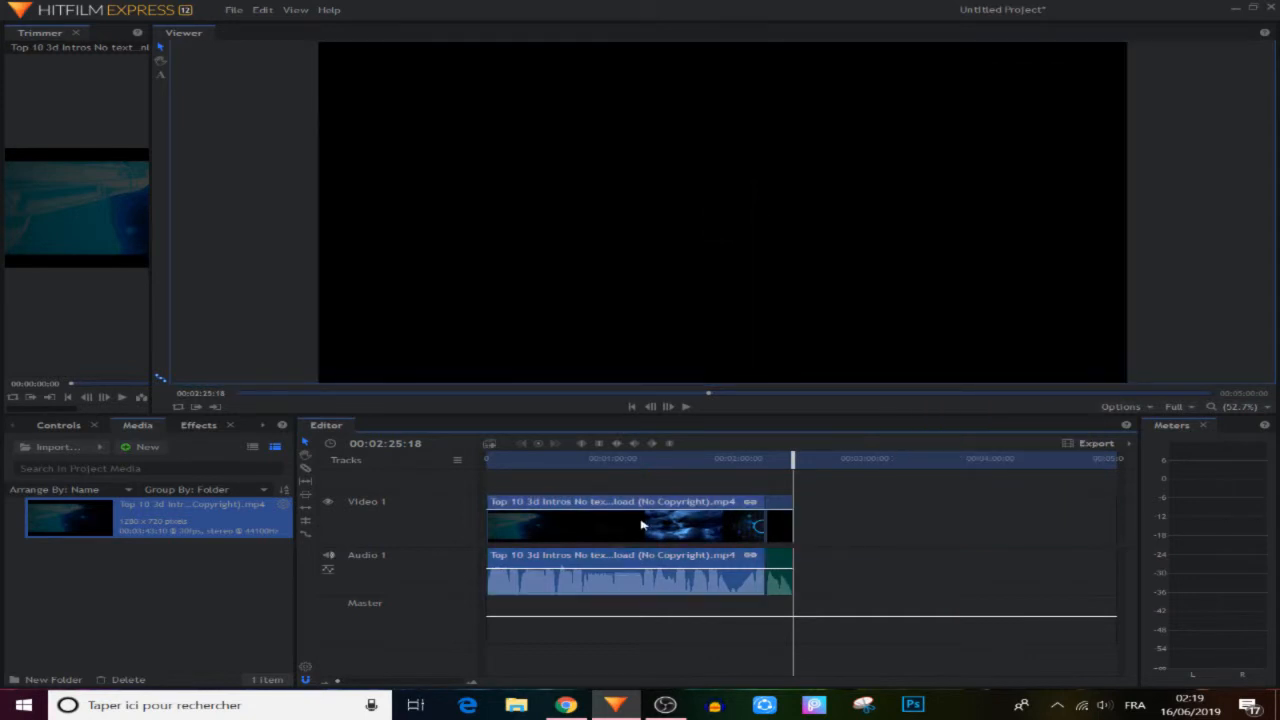
{"action": "right_click", "coordinate": [642, 525]}
{"action": "left_click", "coordinate": [770, 436]}
Move the remaining intro section to the start of the timeline, play it through in an enlarged viewer and return to the beginning.
{"action": "left_click_drag", "start_coordinate": [782, 538], "coordinate": [502, 532]}
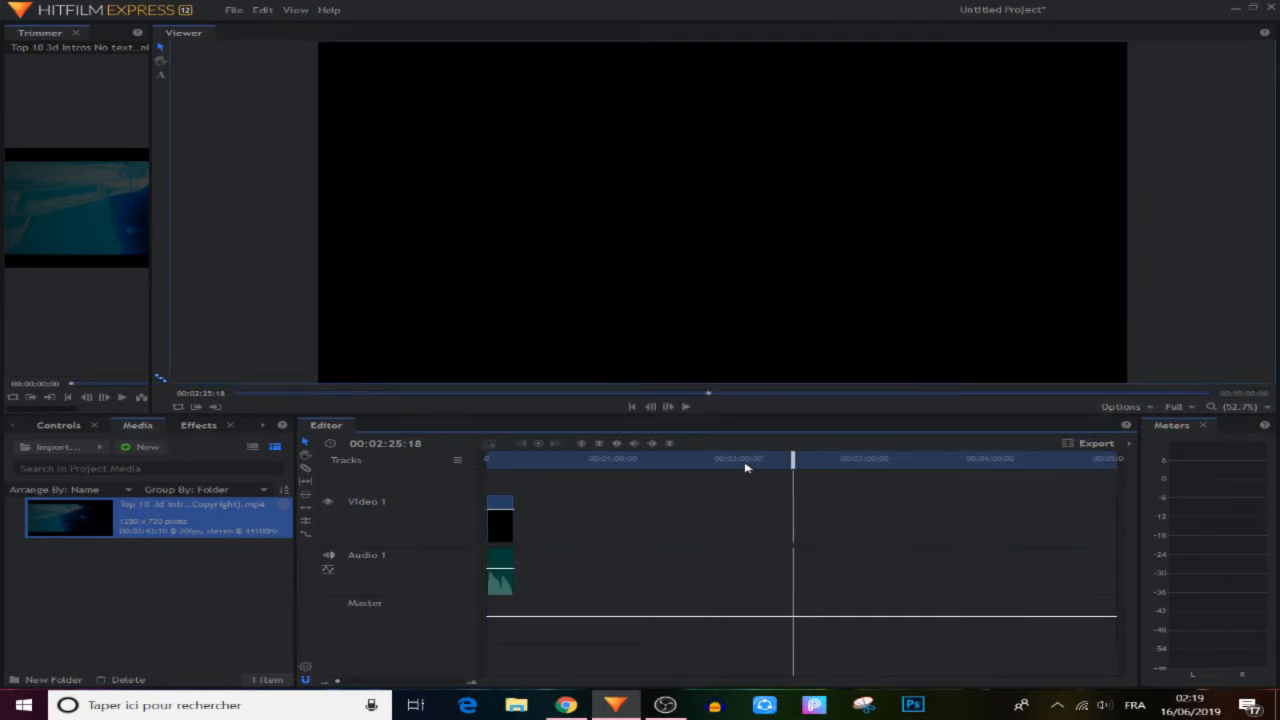
{"action": "left_click_drag", "start_coordinate": [794, 460], "coordinate": [482, 462]}
{"action": "left_click_drag", "start_coordinate": [704, 413], "coordinate": [696, 497]}
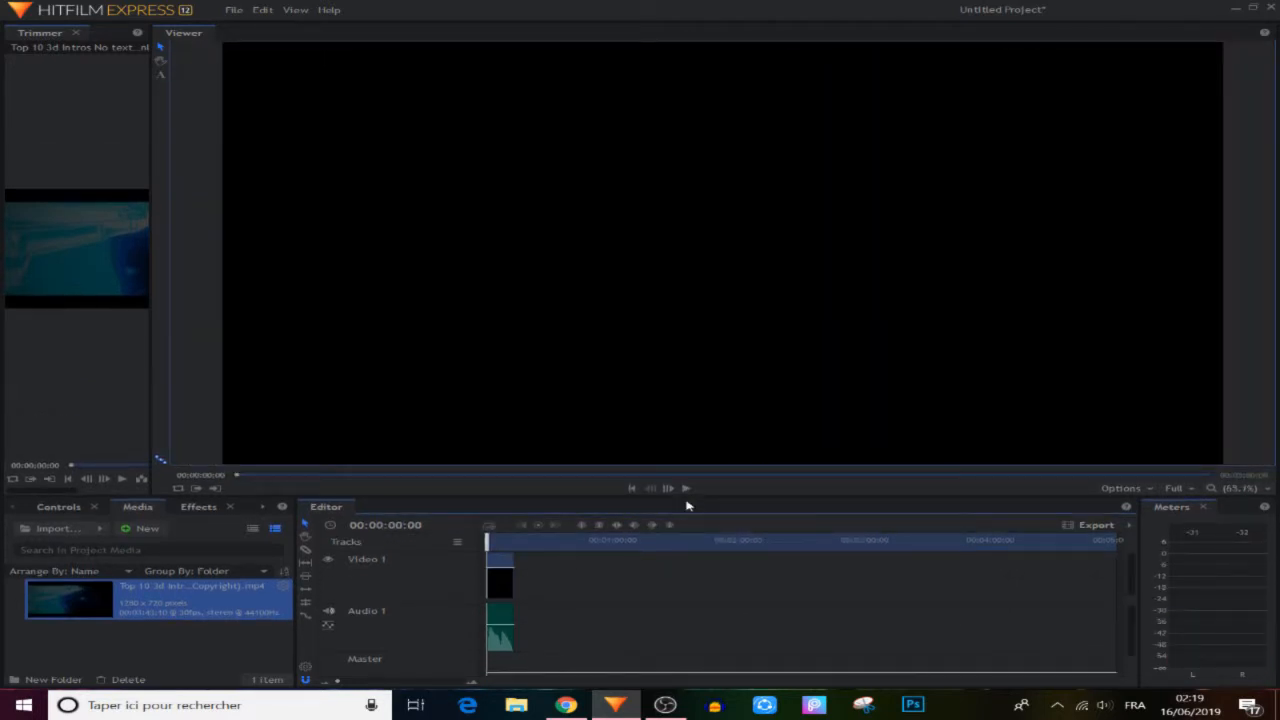
{"action": "left_click", "coordinate": [686, 490]}
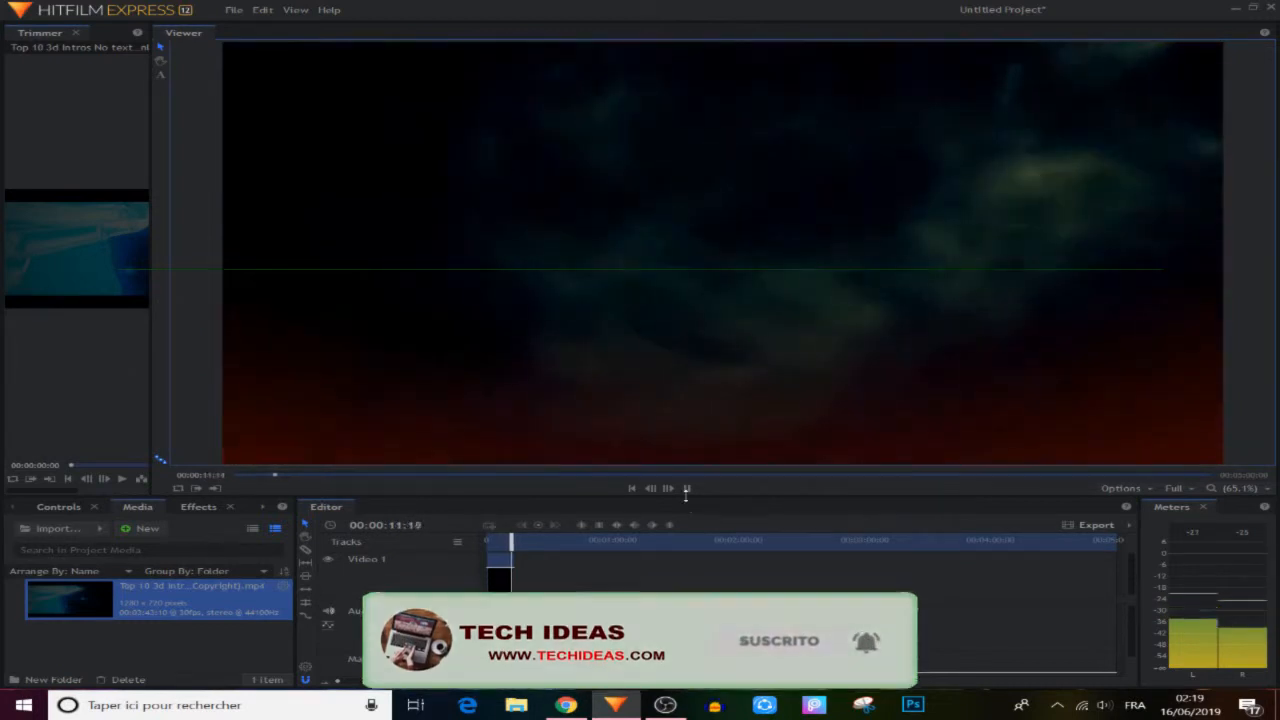
{"action": "left_click", "coordinate": [686, 490]}
{"action": "left_click_drag", "start_coordinate": [514, 545], "coordinate": [475, 600]}
Make a composite shot from the intro clip with the default name, properties from the selected clip, and effects set to Leave Here.
{"action": "left_click", "coordinate": [473, 683]}
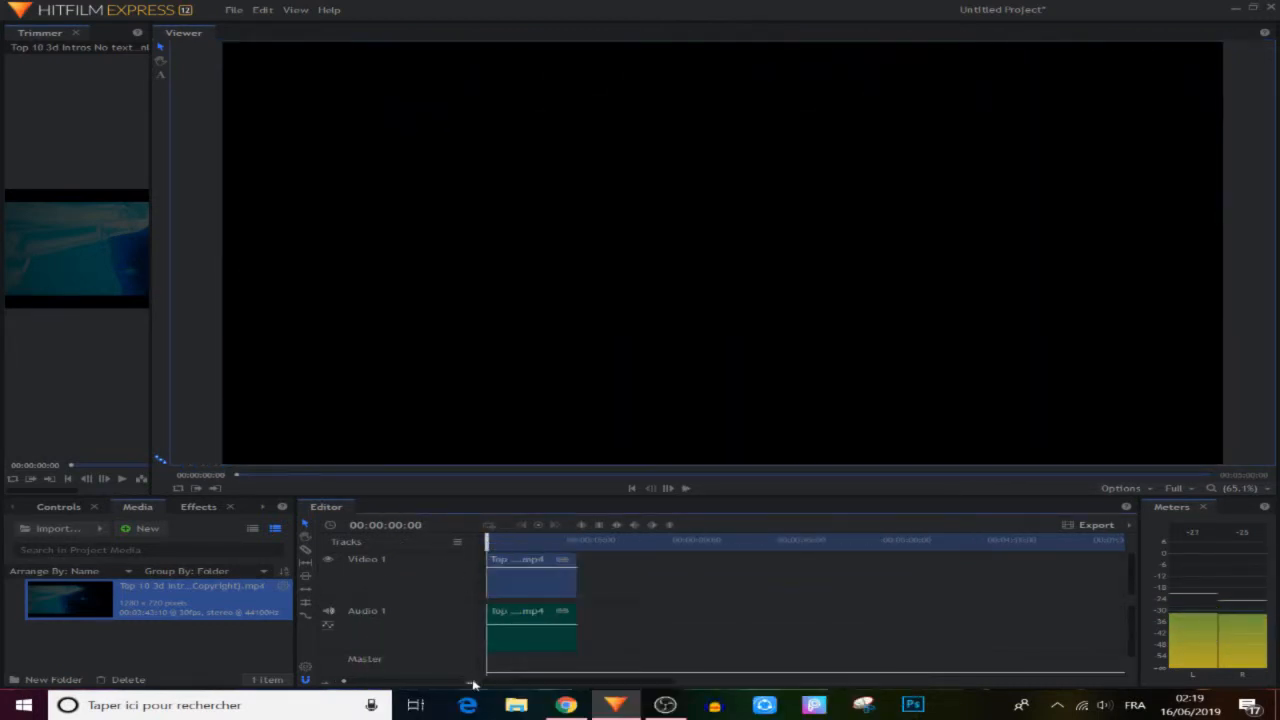
{"action": "left_click", "coordinate": [473, 684]}
{"action": "mouse_move", "coordinate": [486, 539]}
{"action": "left_mouse_down"}
{"action": "mouse_move", "coordinate": [650, 556]}
{"action": "mouse_move", "coordinate": [487, 547]}
{"action": "left_mouse_up"}
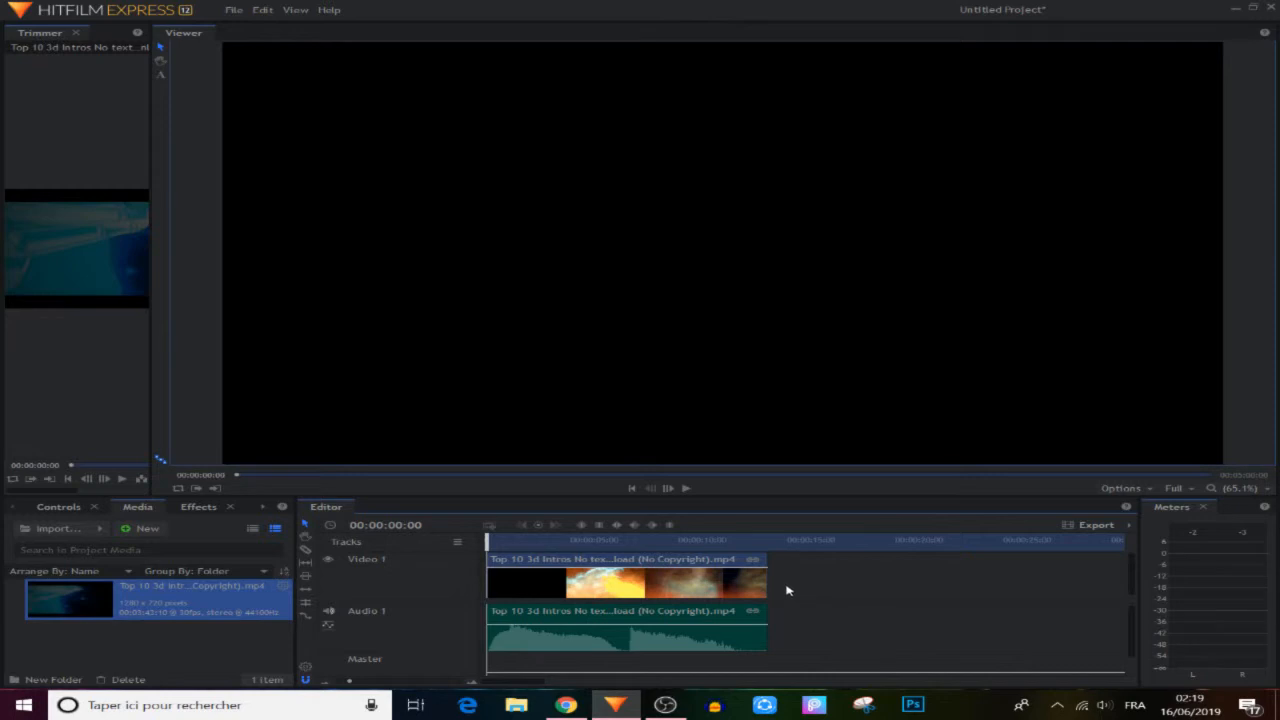
{"action": "left_click", "coordinate": [604, 588]}
{"action": "right_click", "coordinate": [612, 588]}
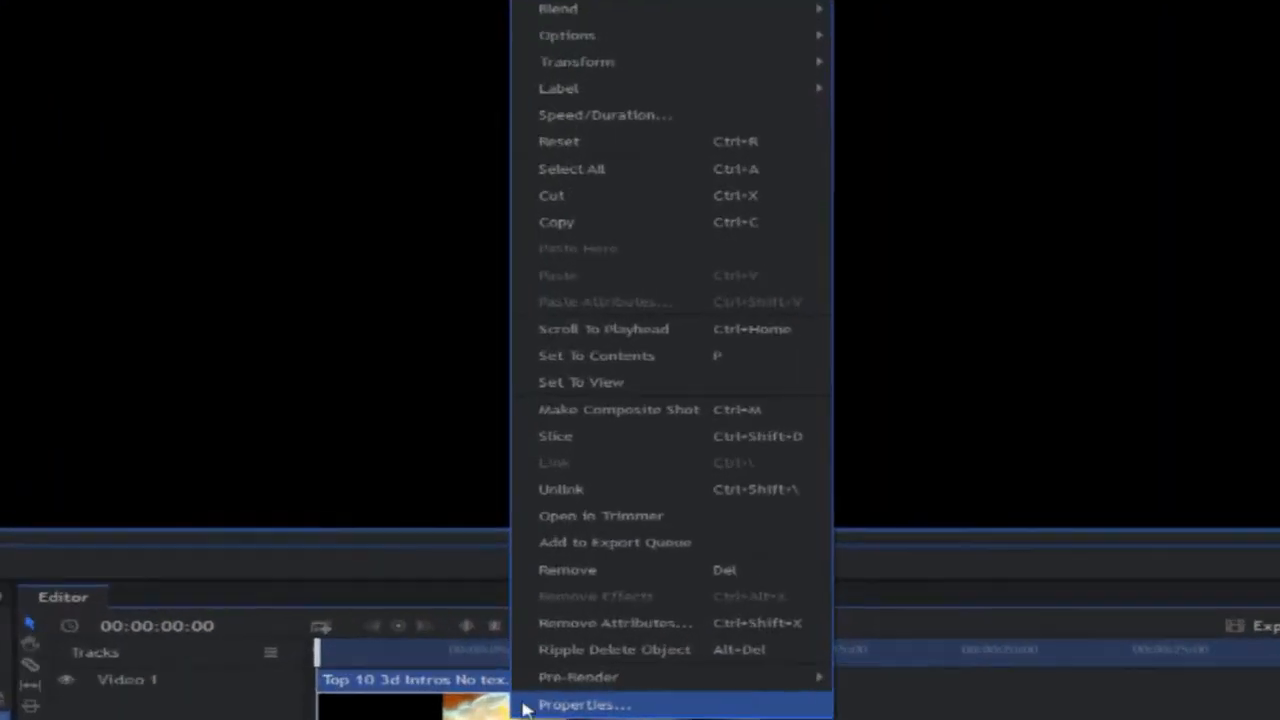
{"action": "left_click", "coordinate": [629, 410]}
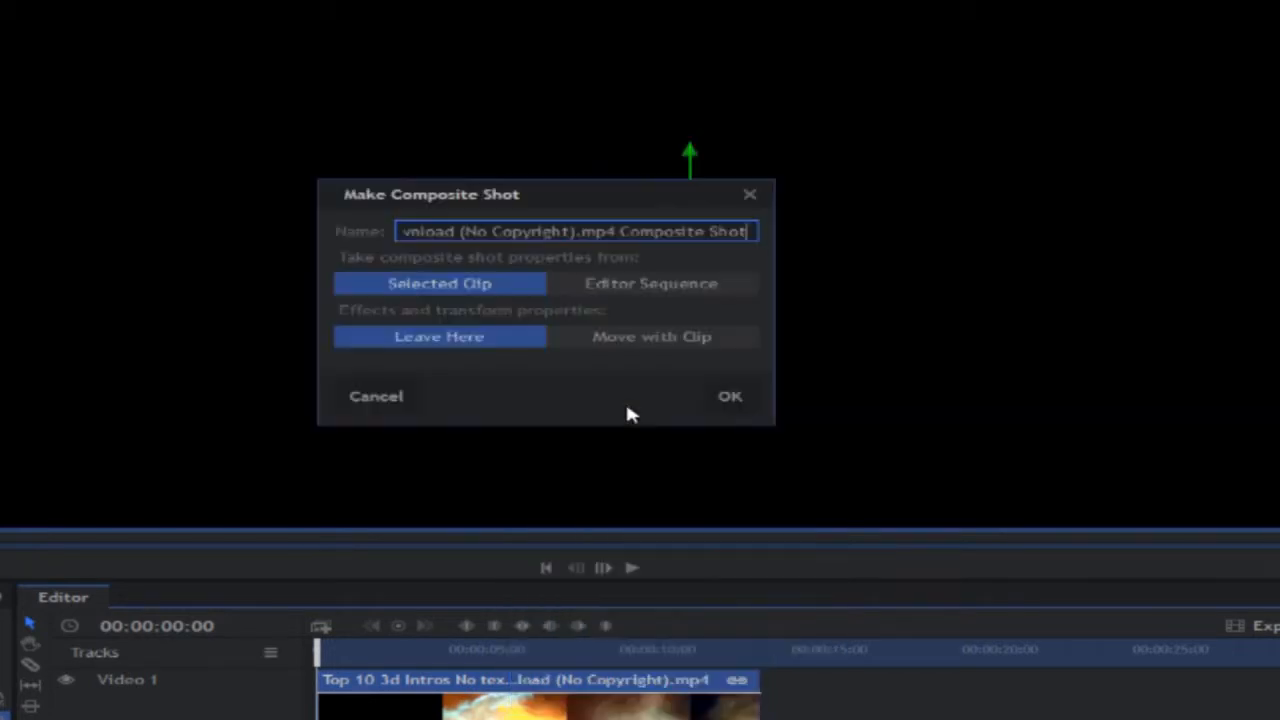
{"action": "left_click", "coordinate": [720, 405]}
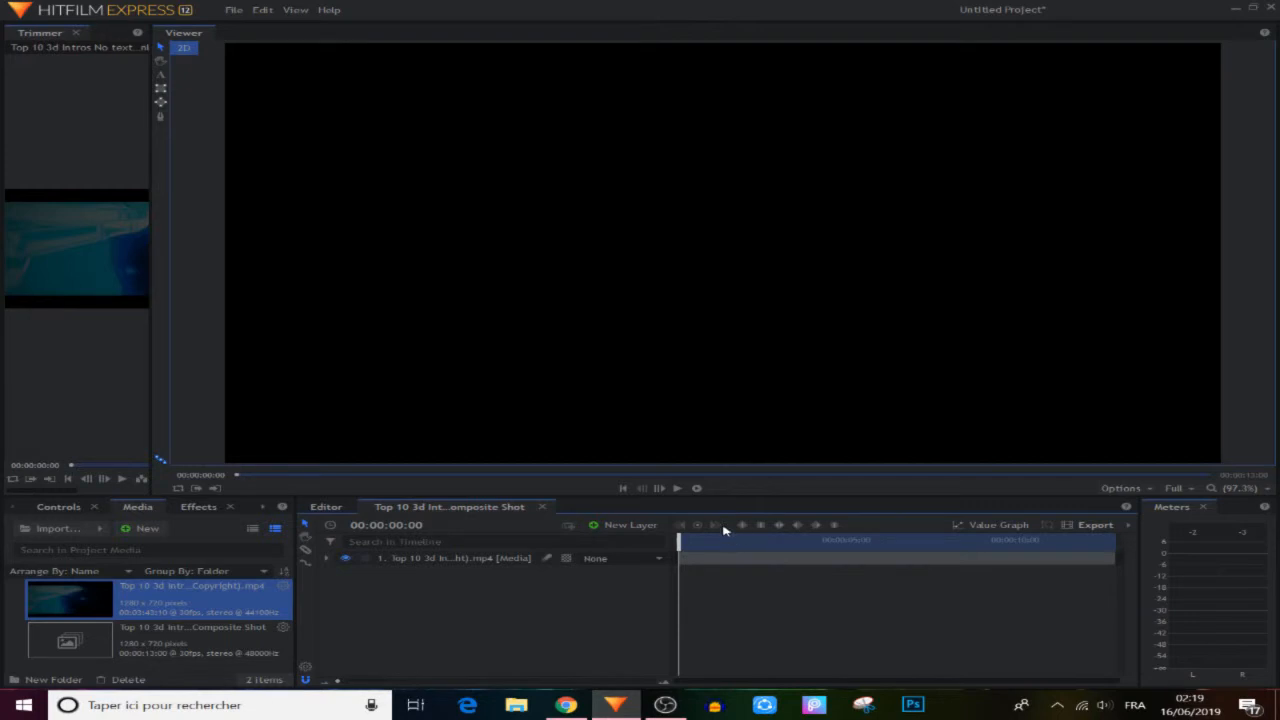
Preview the opening seconds of the composite shot, return the playhead to the start and resize the viewer area.
{"action": "left_click", "coordinate": [677, 489]}
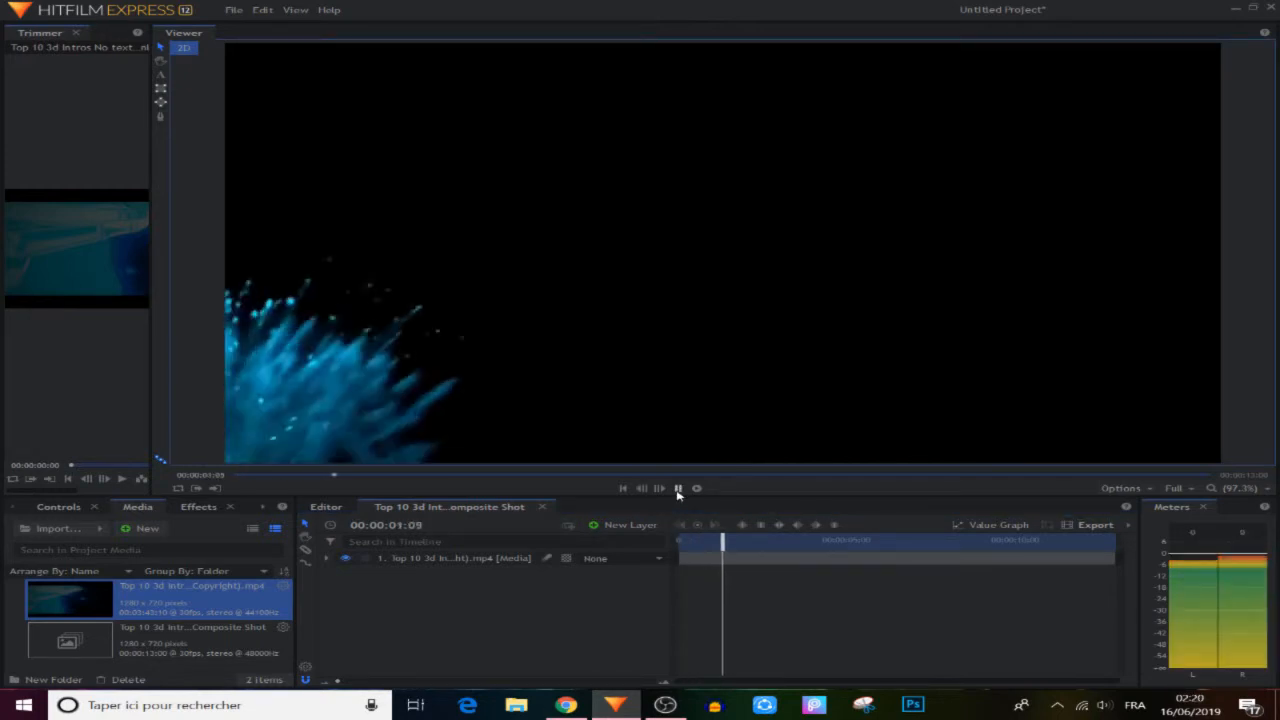
{"action": "left_click", "coordinate": [678, 491]}
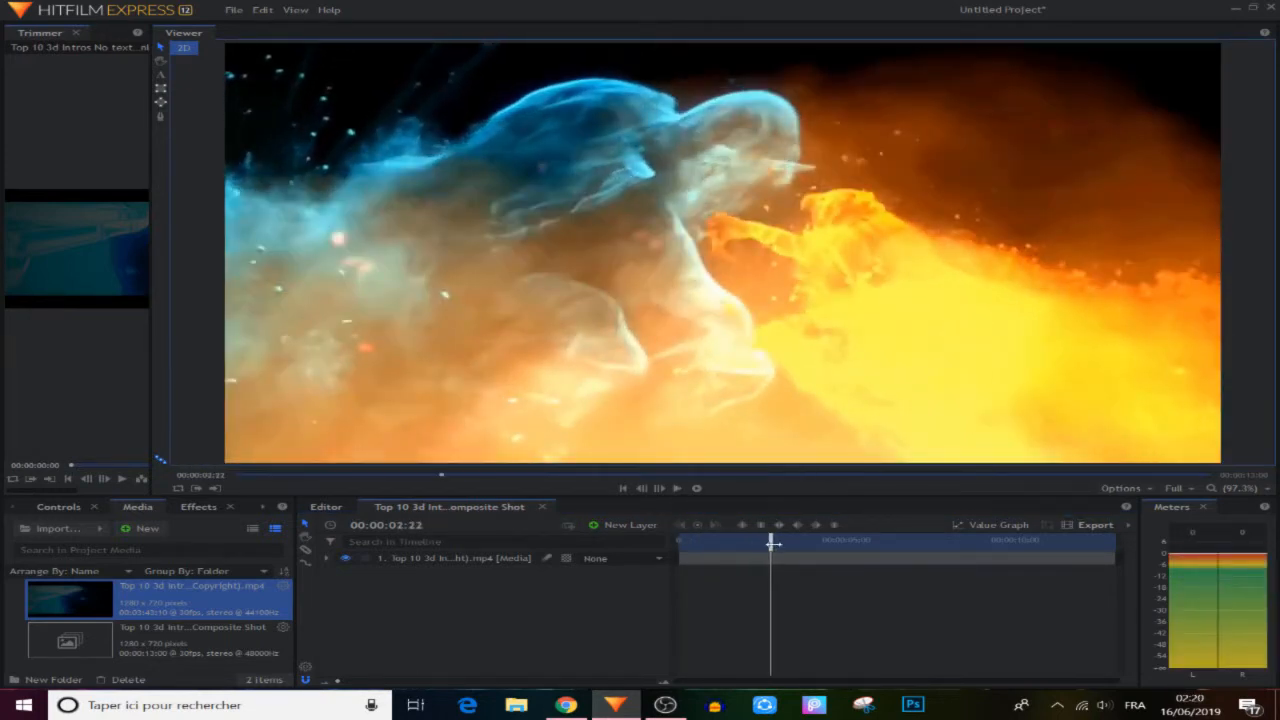
{"action": "left_click_drag", "start_coordinate": [771, 543], "coordinate": [581, 557]}
{"action": "left_click_drag", "start_coordinate": [720, 495], "coordinate": [725, 449]}
{"action": "left_click_drag", "start_coordinate": [154, 371], "coordinate": [214, 371]}
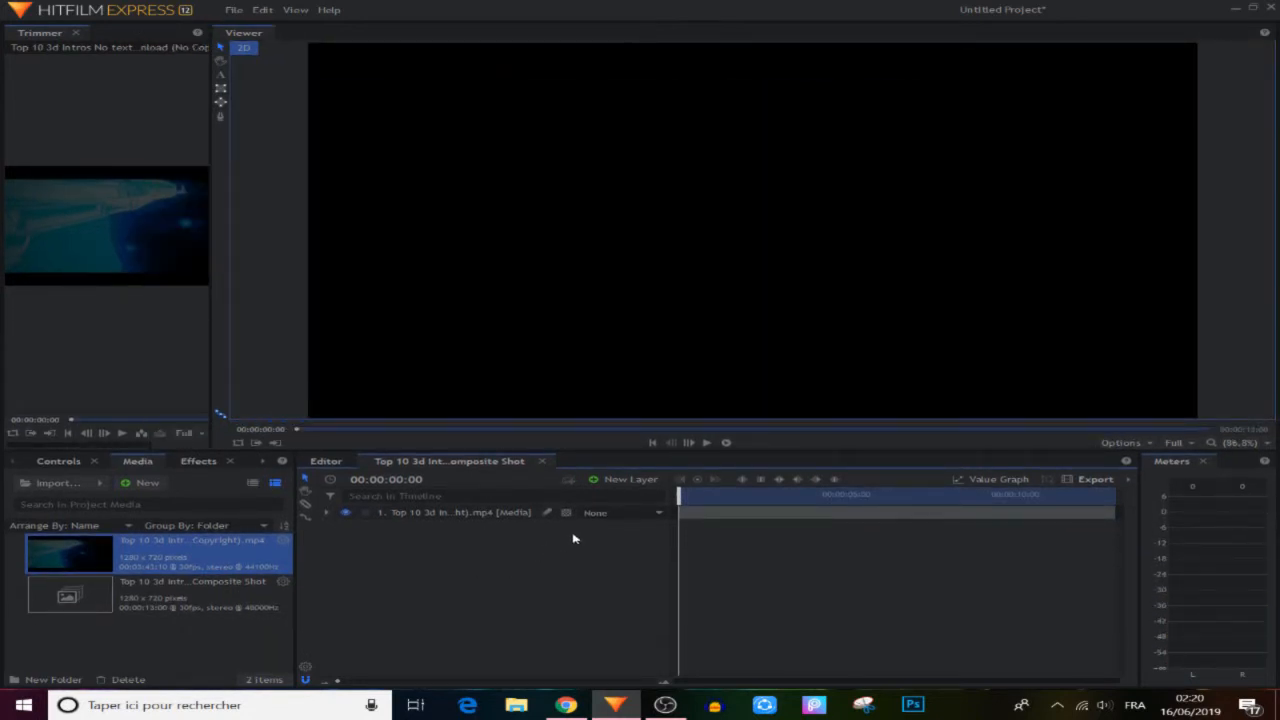
Add a text layer to the composite shot and enter "TECH IDEAS" in it.
{"action": "left_click", "coordinate": [500, 516]}
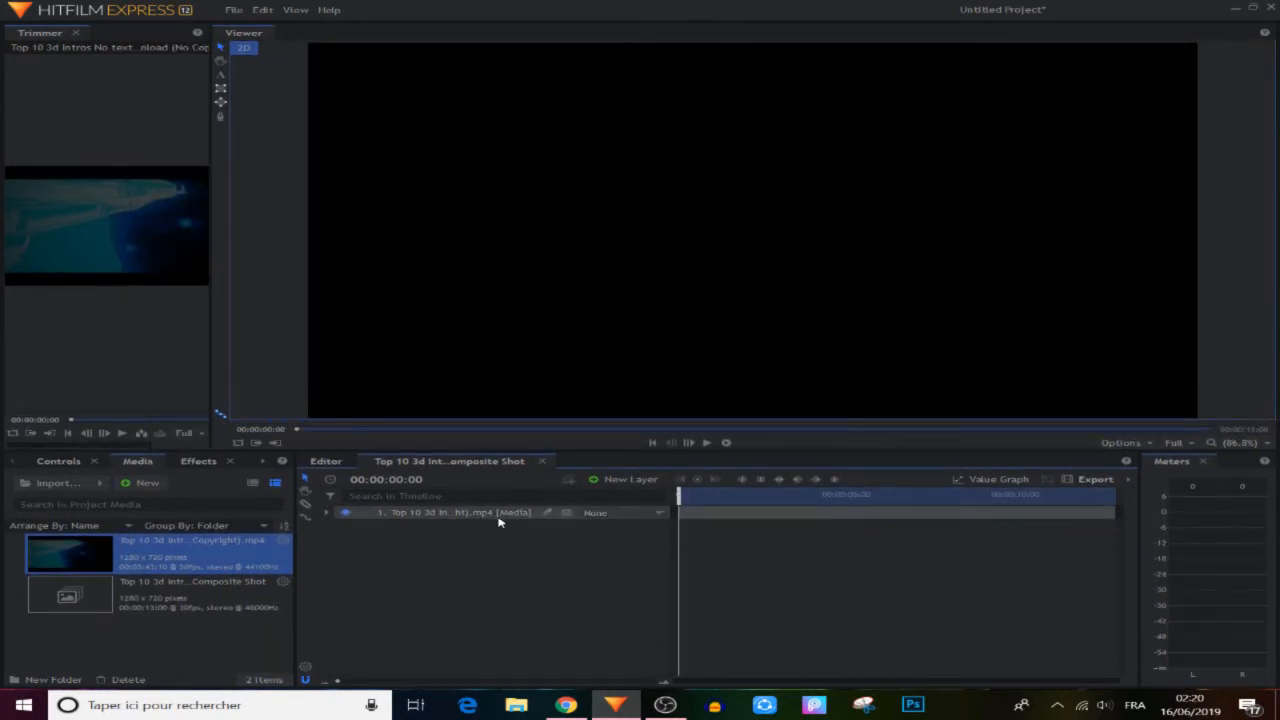
{"action": "left_click", "coordinate": [532, 582]}
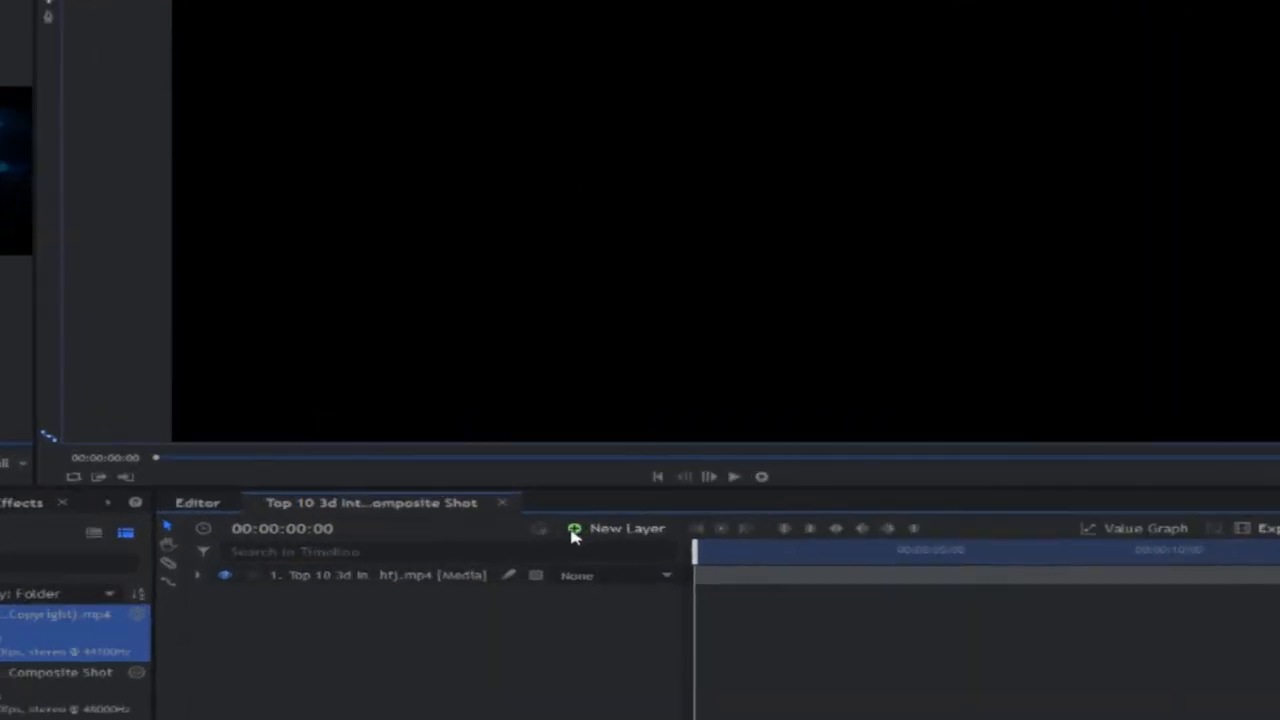
{"action": "left_click", "coordinate": [572, 533]}
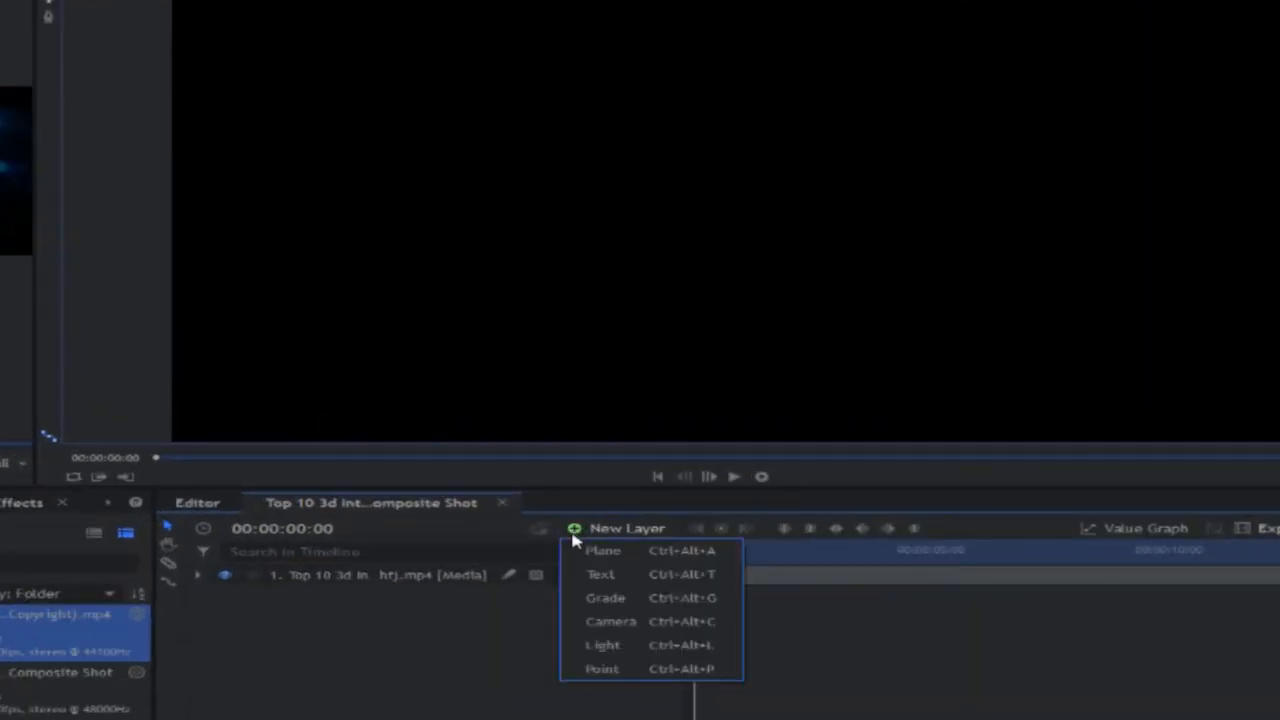
{"action": "left_click", "coordinate": [645, 578]}
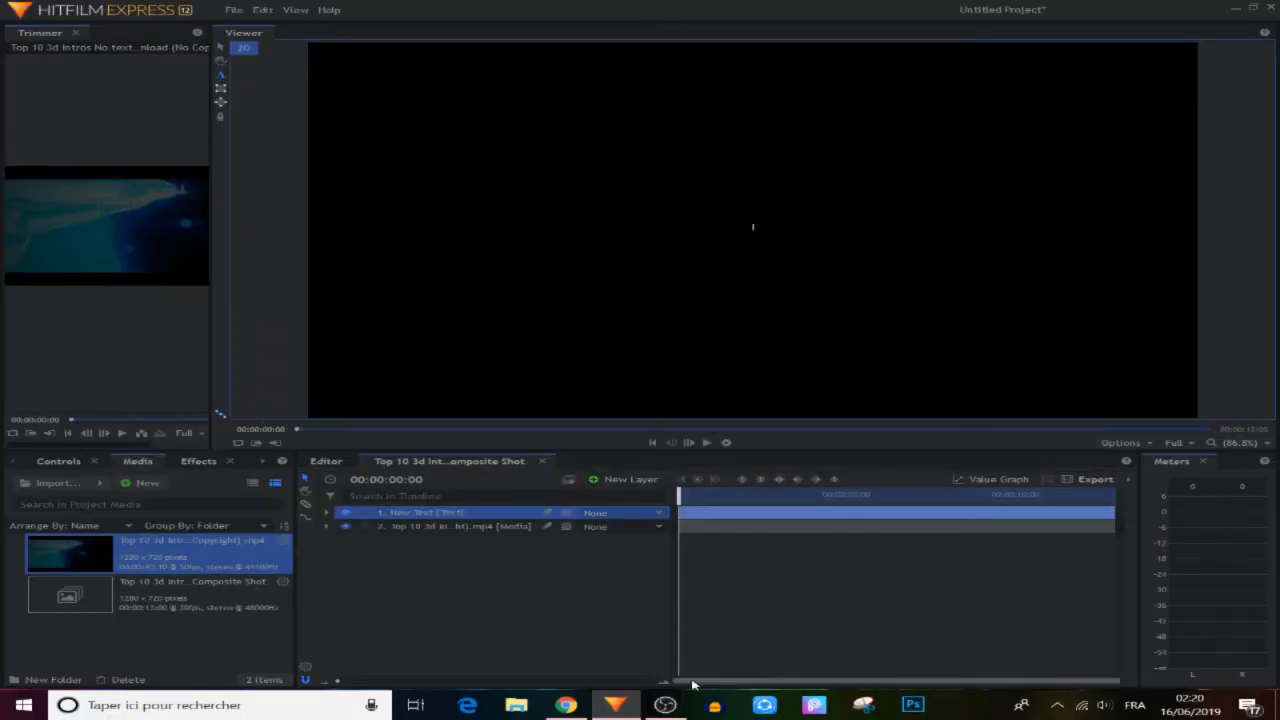
{"action": "type", "text": "T"}
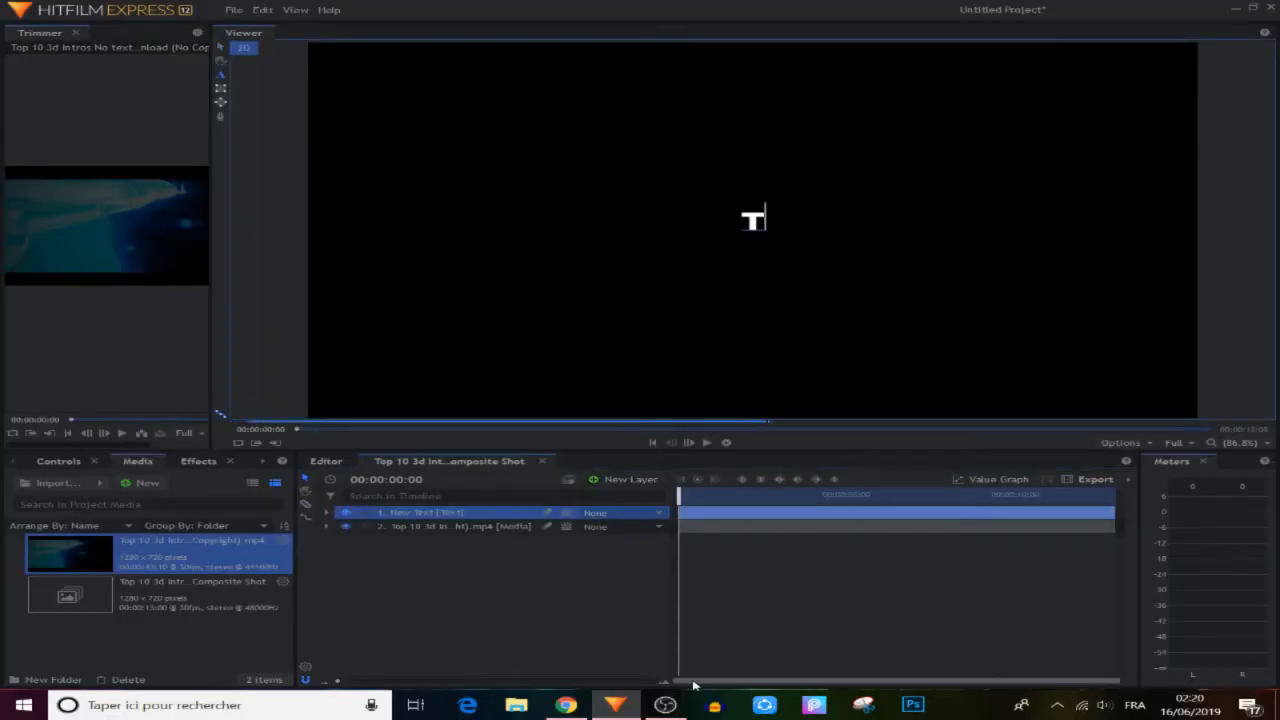
{"action": "type", "text": "ECH IDEAS"}
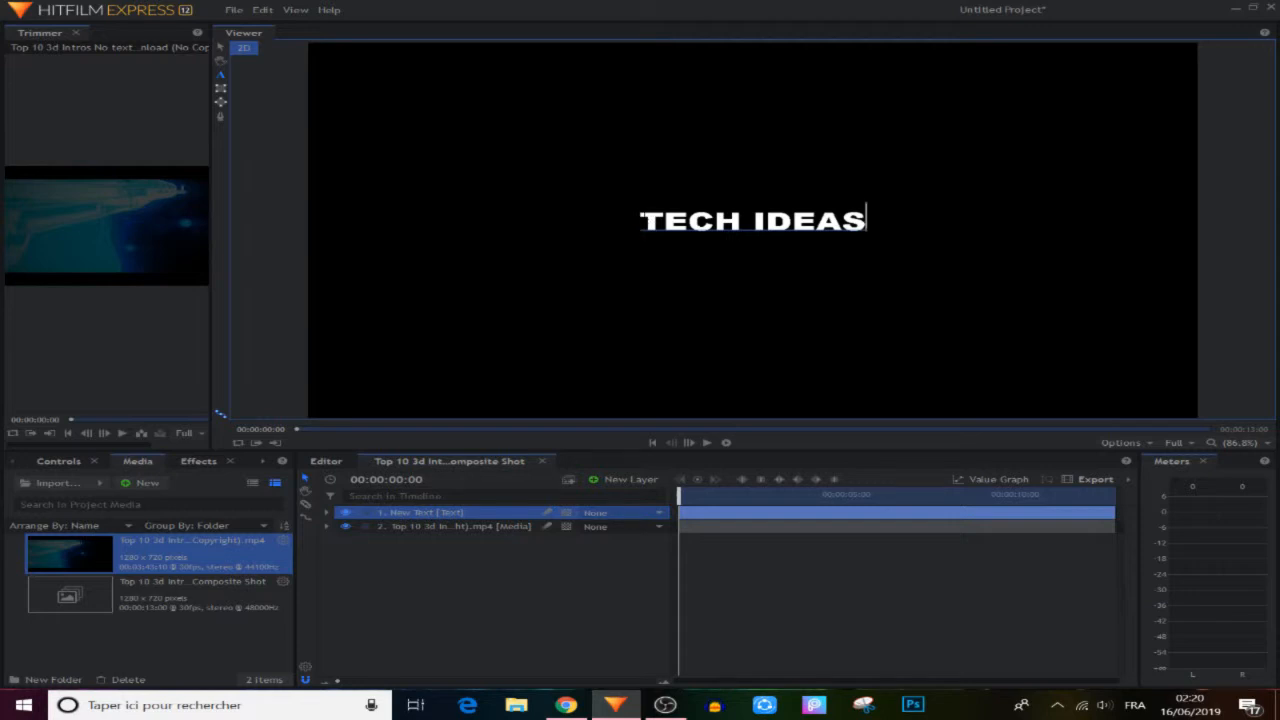
Format the entire TECH IDEAS text in the Impact font at size 286.
{"action": "key", "text": "ctrl+a"}
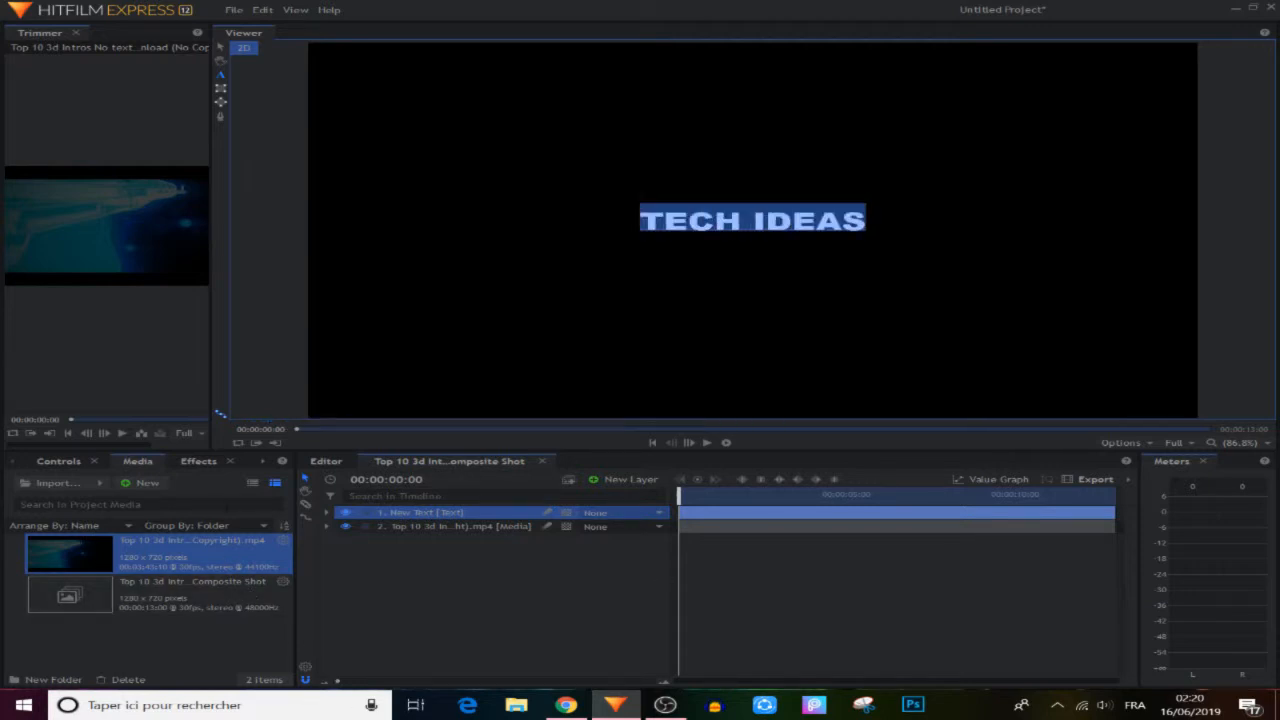
{"action": "left_click", "coordinate": [259, 463]}
{"action": "left_click", "coordinate": [228, 463]}
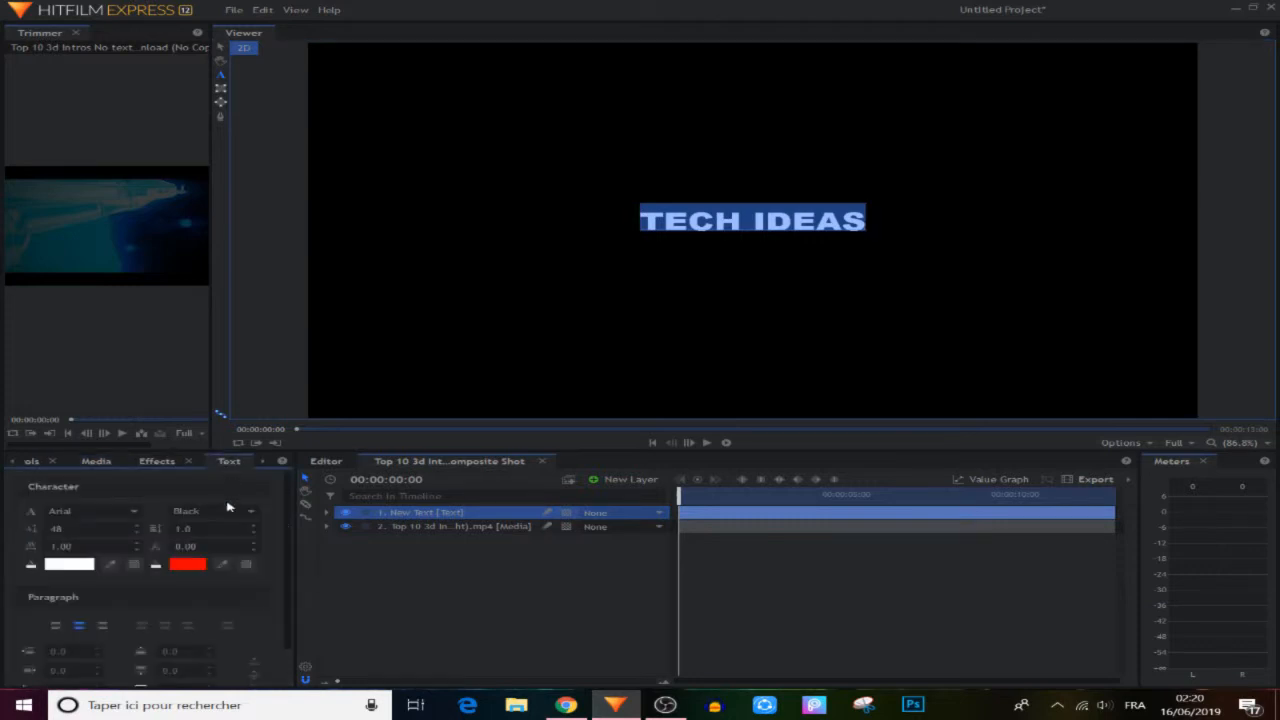
{"action": "left_click", "coordinate": [66, 519]}
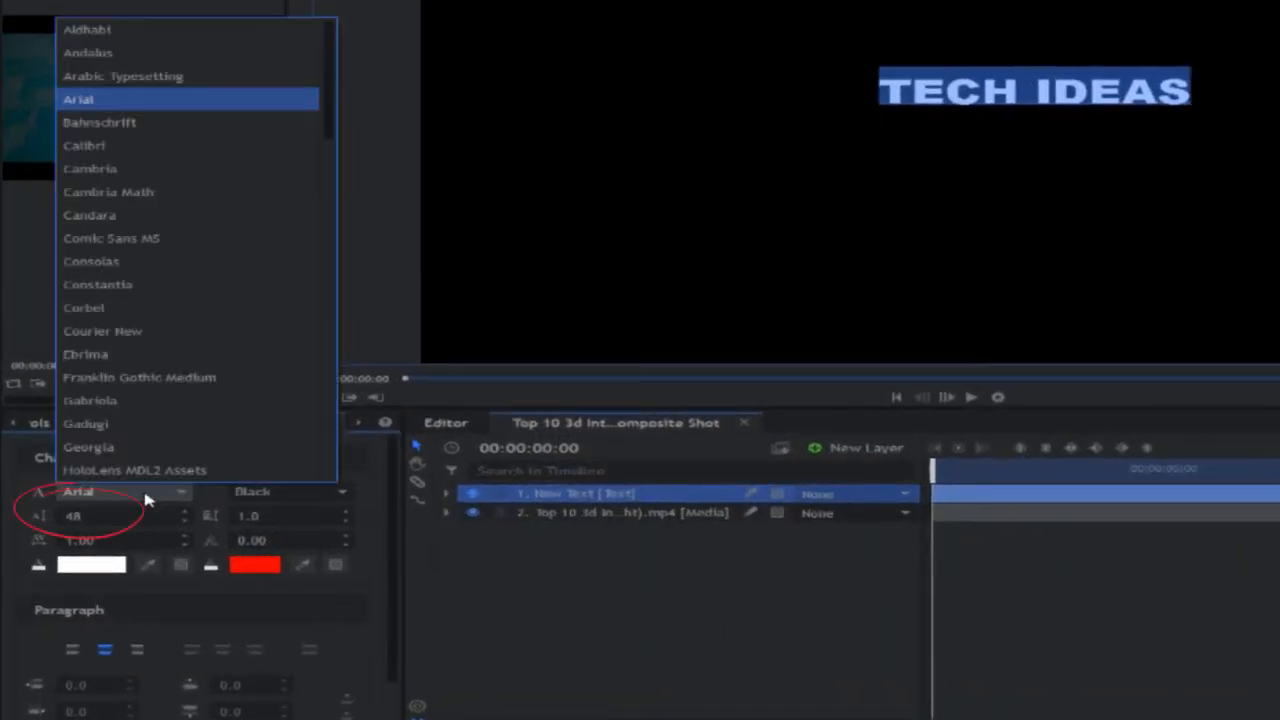
{"action": "key", "text": "i"}
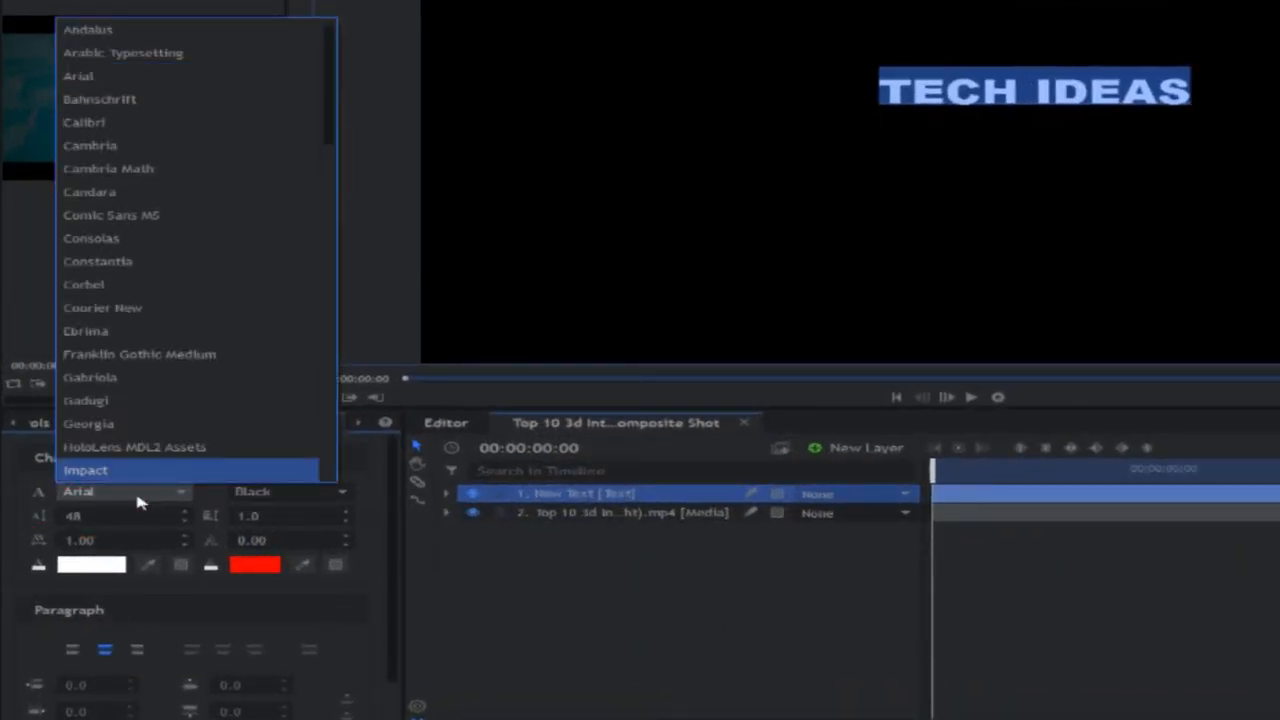
{"action": "left_click", "coordinate": [112, 464]}
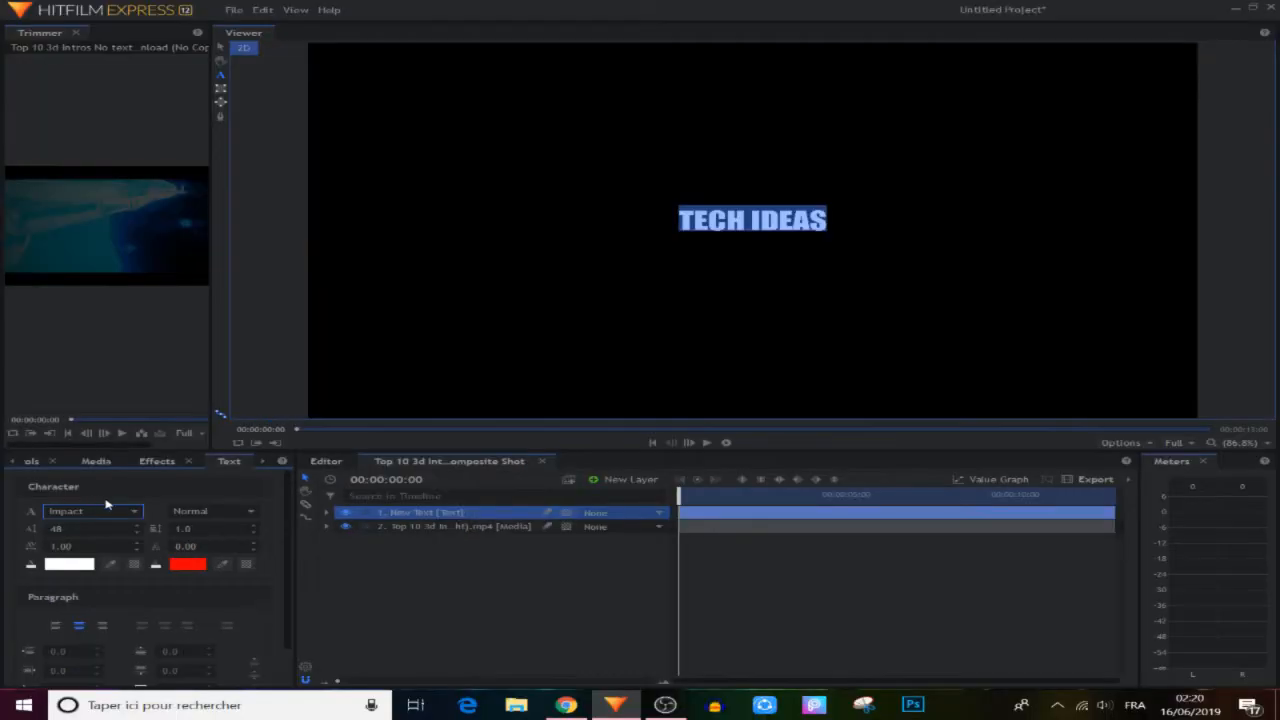
{"action": "left_click_drag", "start_coordinate": [90, 529], "coordinate": [328, 529]}
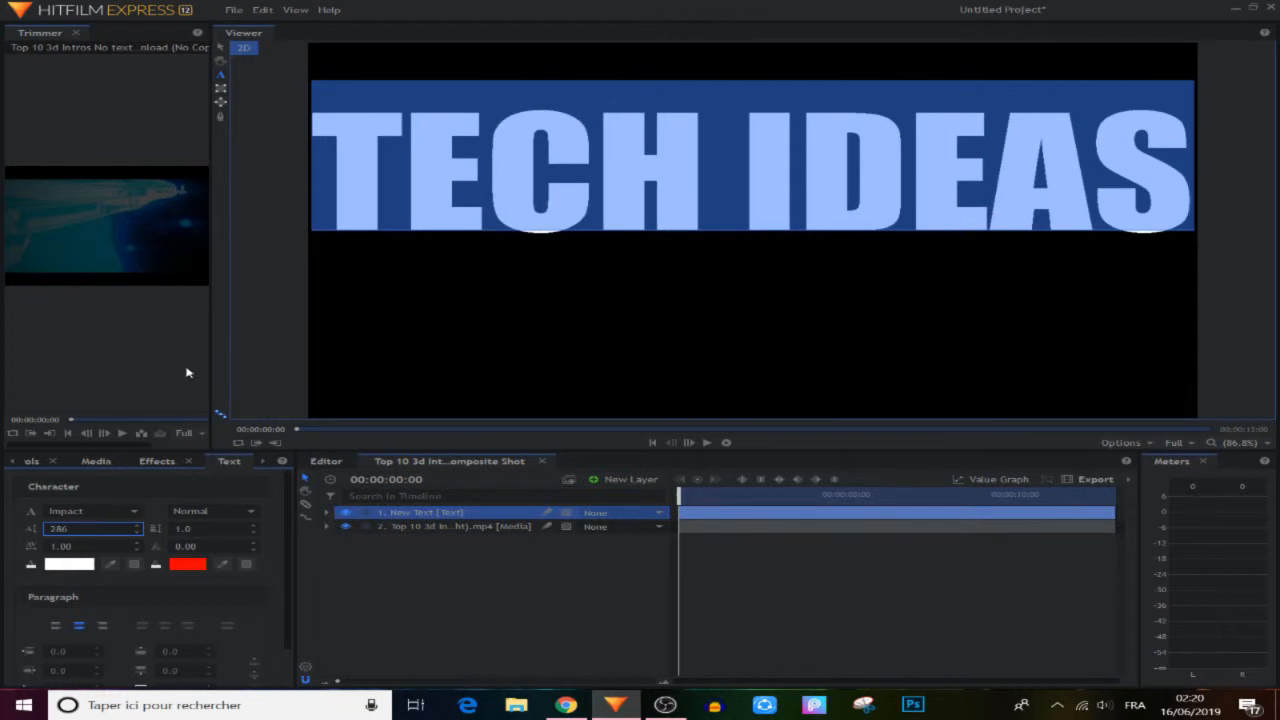
Move the enlarged TECH IDEAS title down to the vertical middle of the frame and deselect it.
{"action": "left_click", "coordinate": [220, 50]}
{"action": "left_click_drag", "start_coordinate": [749, 207], "coordinate": [768, 266]}
{"action": "left_click", "coordinate": [830, 597]}
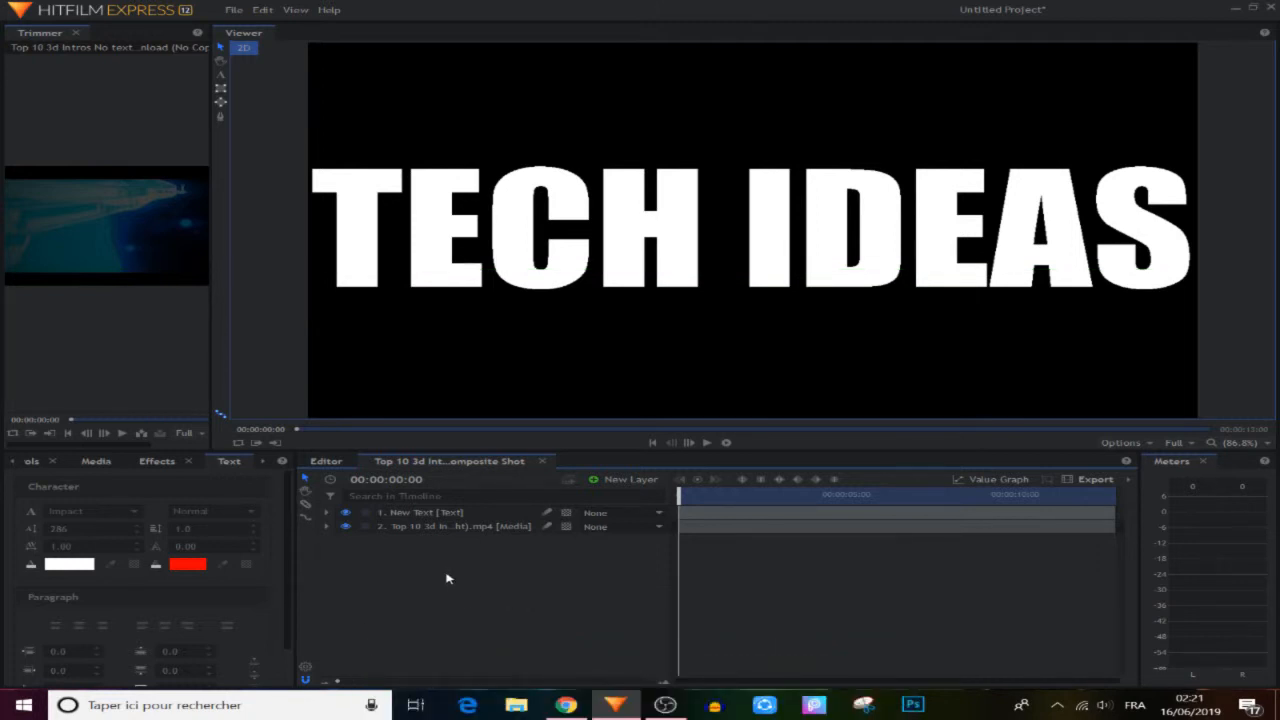
Add a black 1280 by 720 plane layer with the default name above the text layer.
{"action": "left_click", "coordinate": [597, 481]}
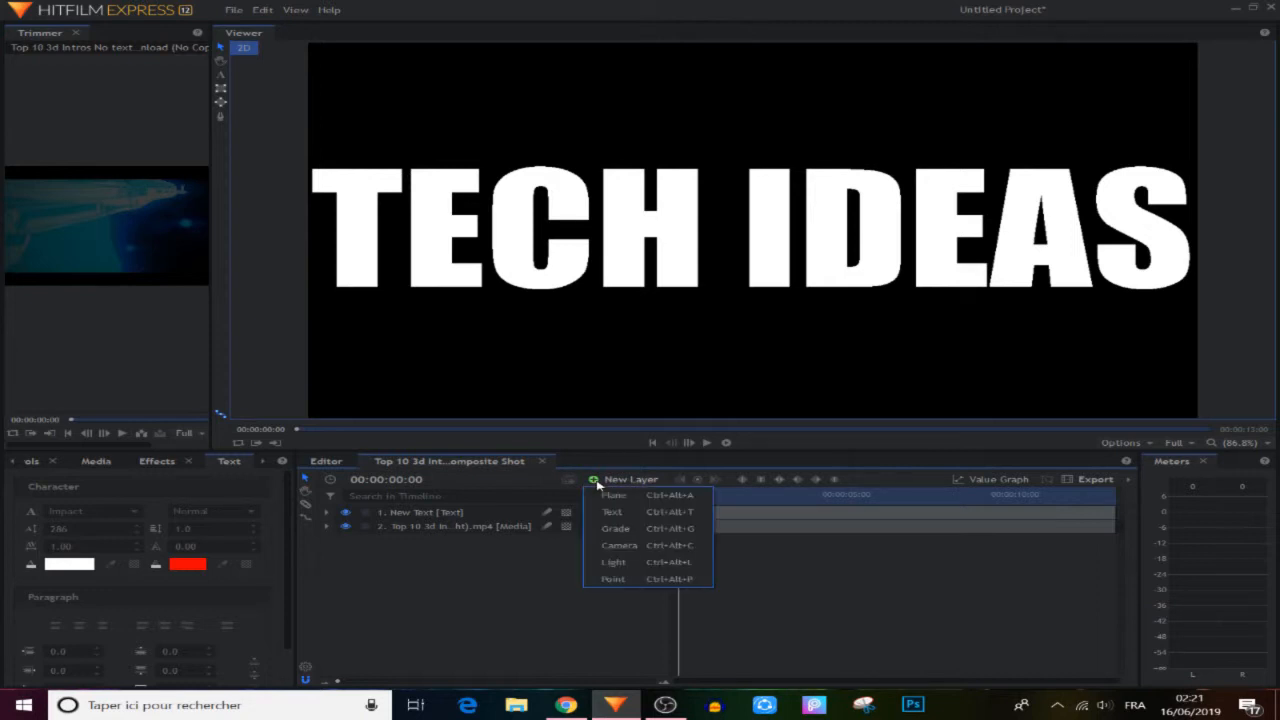
{"action": "left_click", "coordinate": [649, 502]}
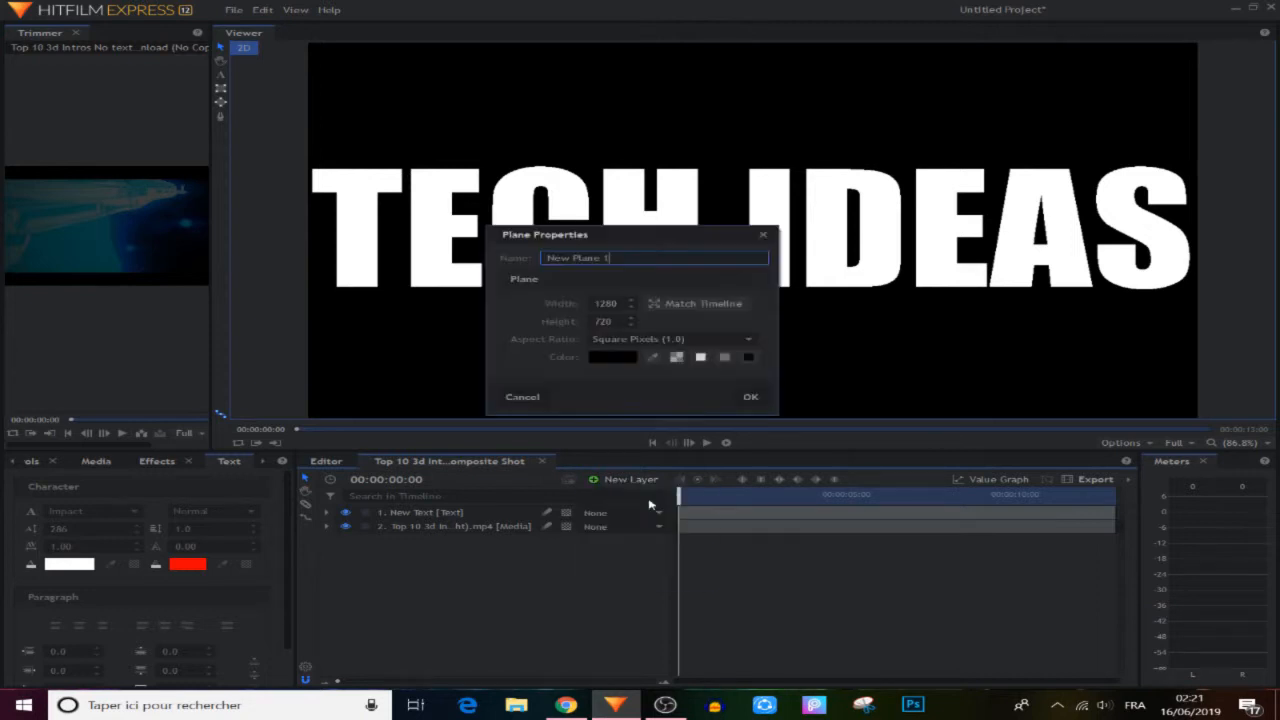
{"action": "left_click", "coordinate": [613, 358]}
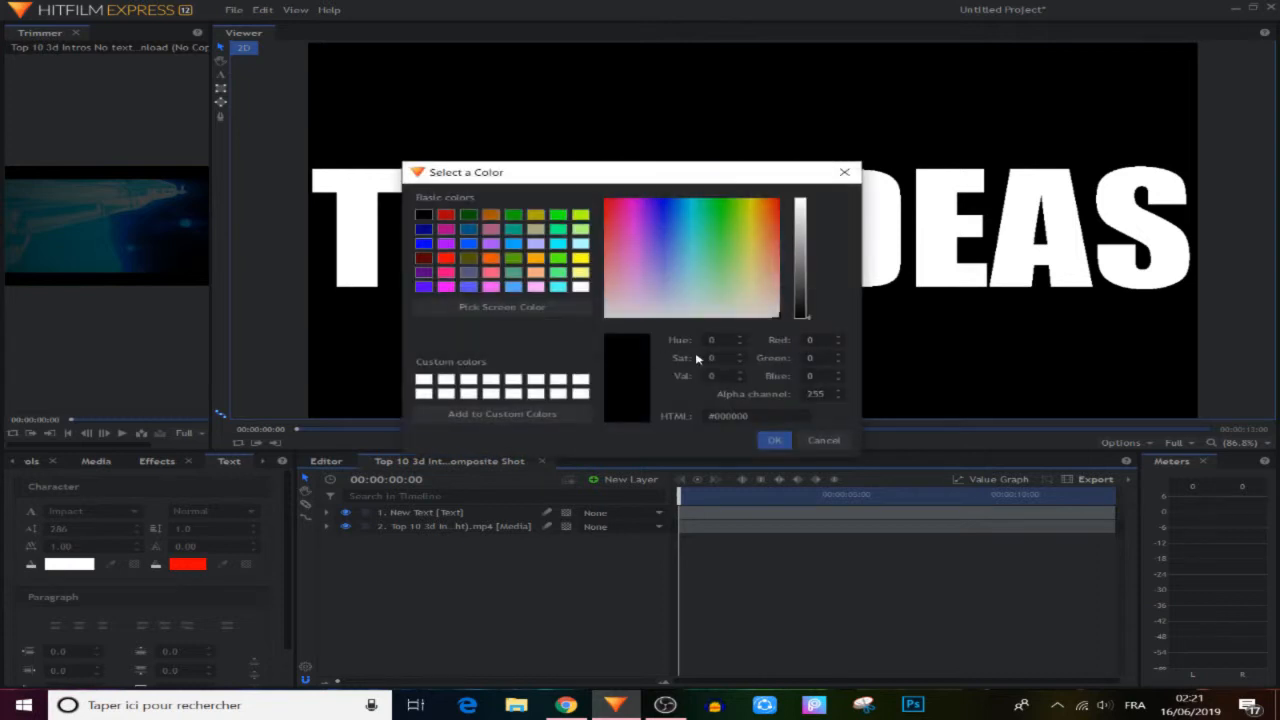
{"action": "left_click", "coordinate": [807, 206]}
{"action": "left_click_drag", "start_coordinate": [807, 206], "coordinate": [809, 353]}
{"action": "left_click", "coordinate": [775, 441]}
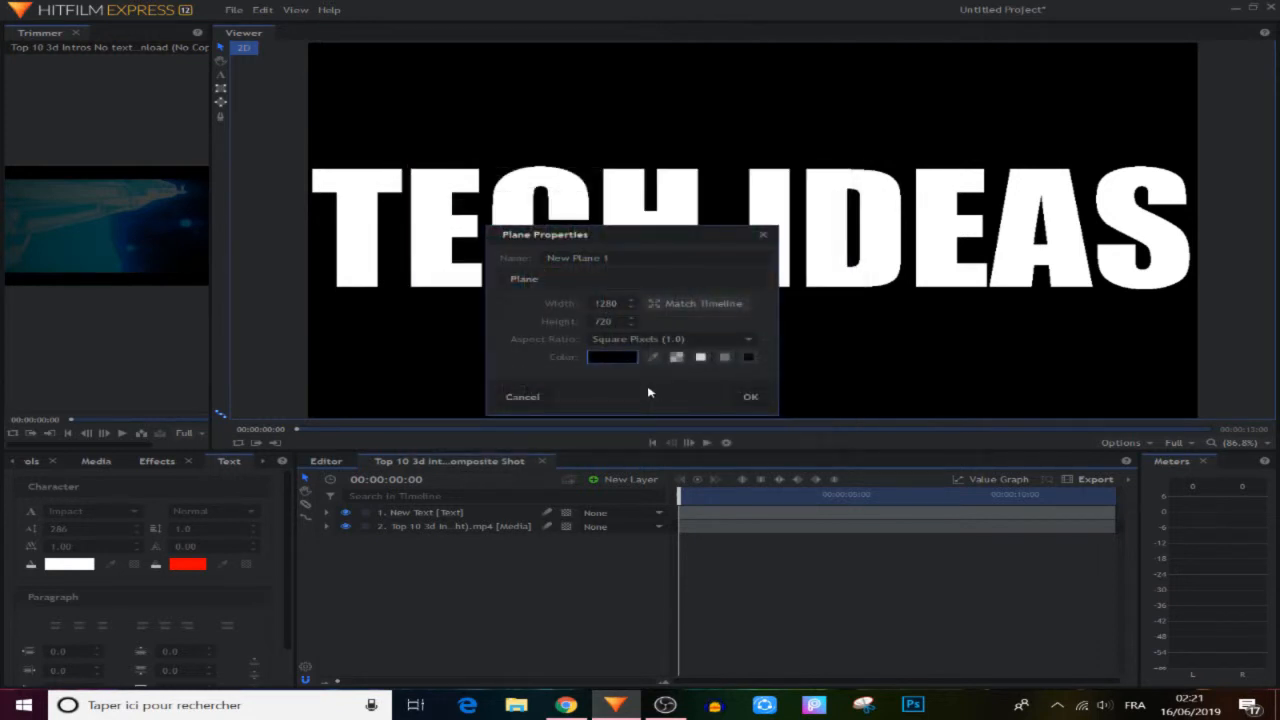
{"action": "left_click", "coordinate": [748, 398]}
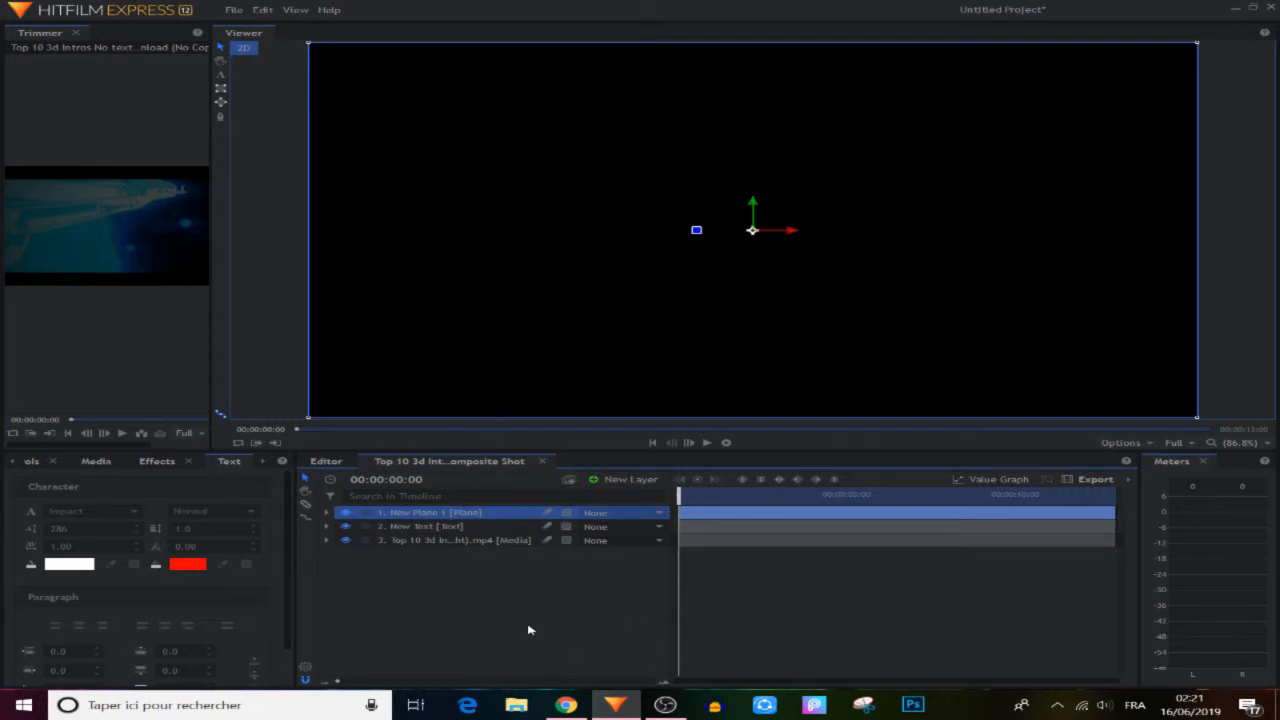
{"action": "left_click", "coordinate": [416, 615]}
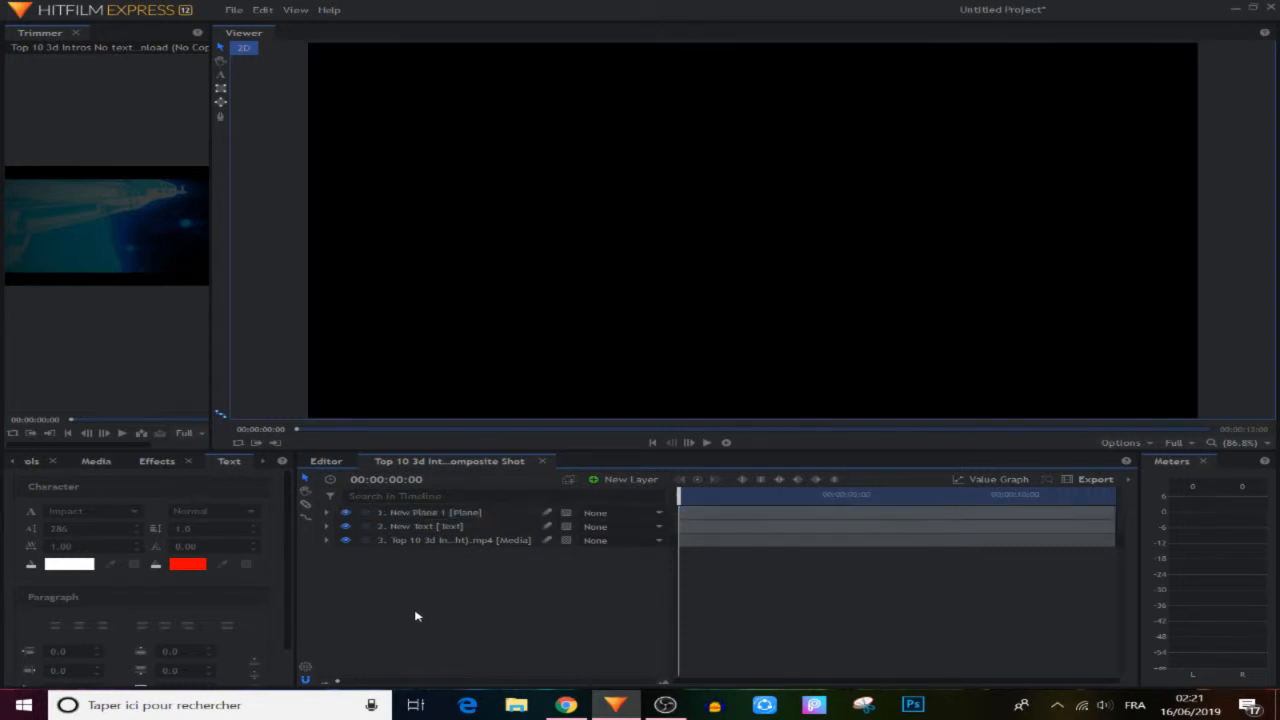
Find the Set Matte effect and apply it to the New Plane 1 layer.
{"action": "left_click", "coordinate": [163, 467]}
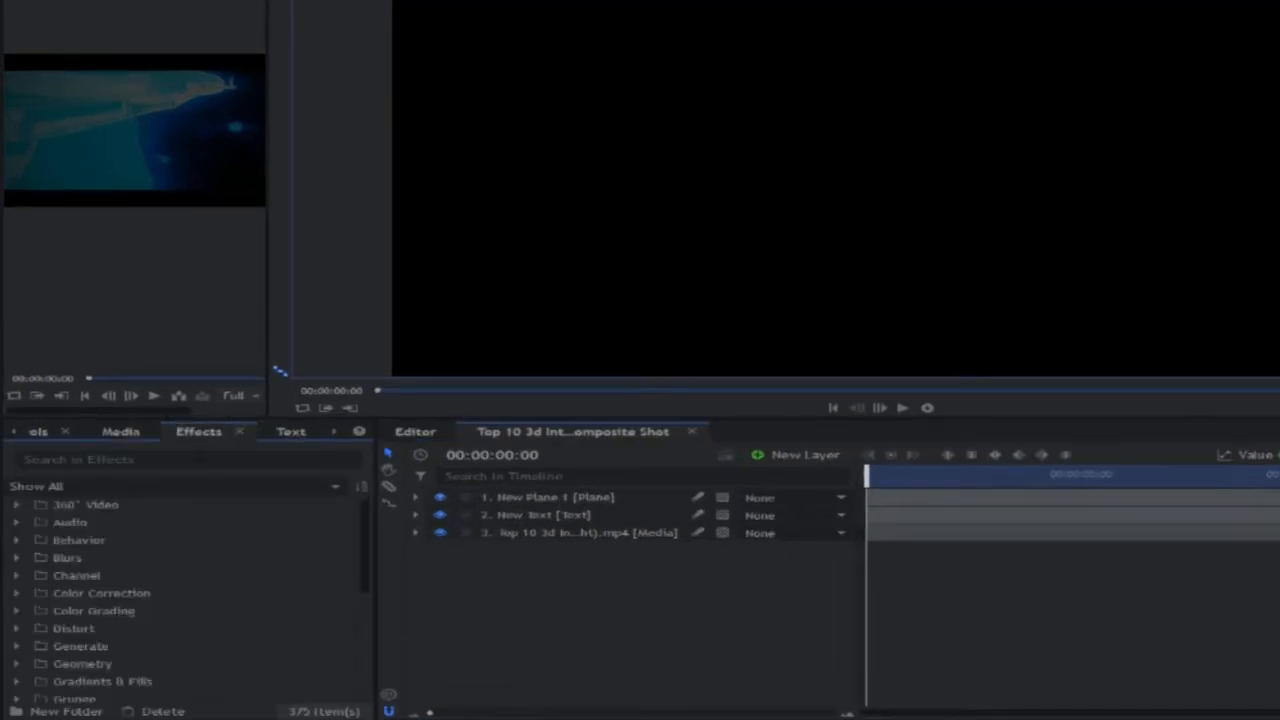
{"action": "left_click", "coordinate": [199, 458]}
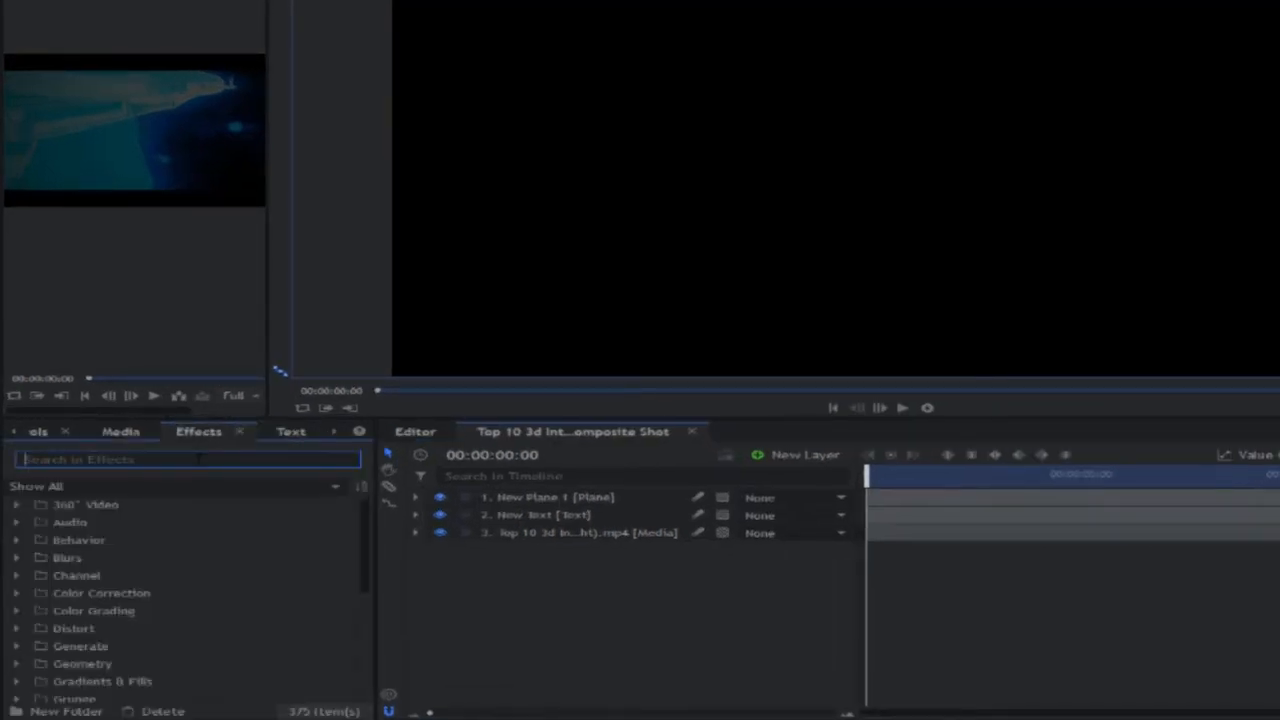
{"action": "type", "text": "SET"}
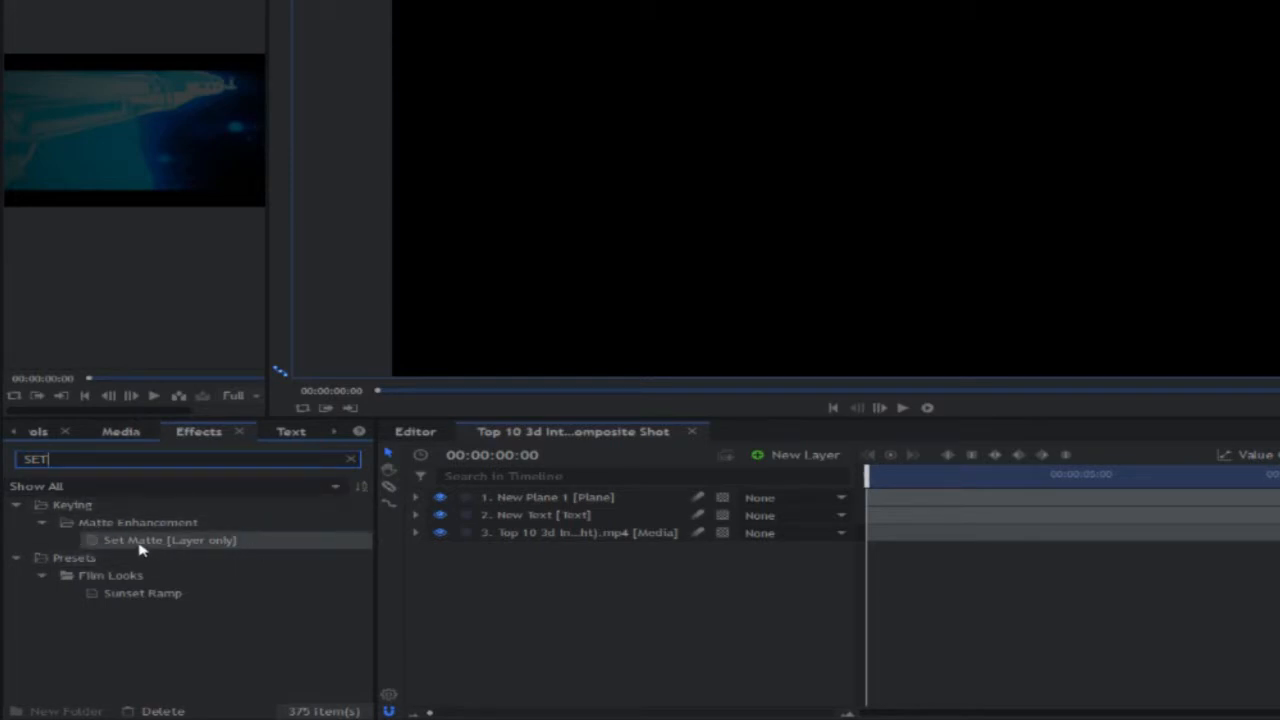
{"action": "left_click_drag", "start_coordinate": [140, 548], "coordinate": [527, 505]}
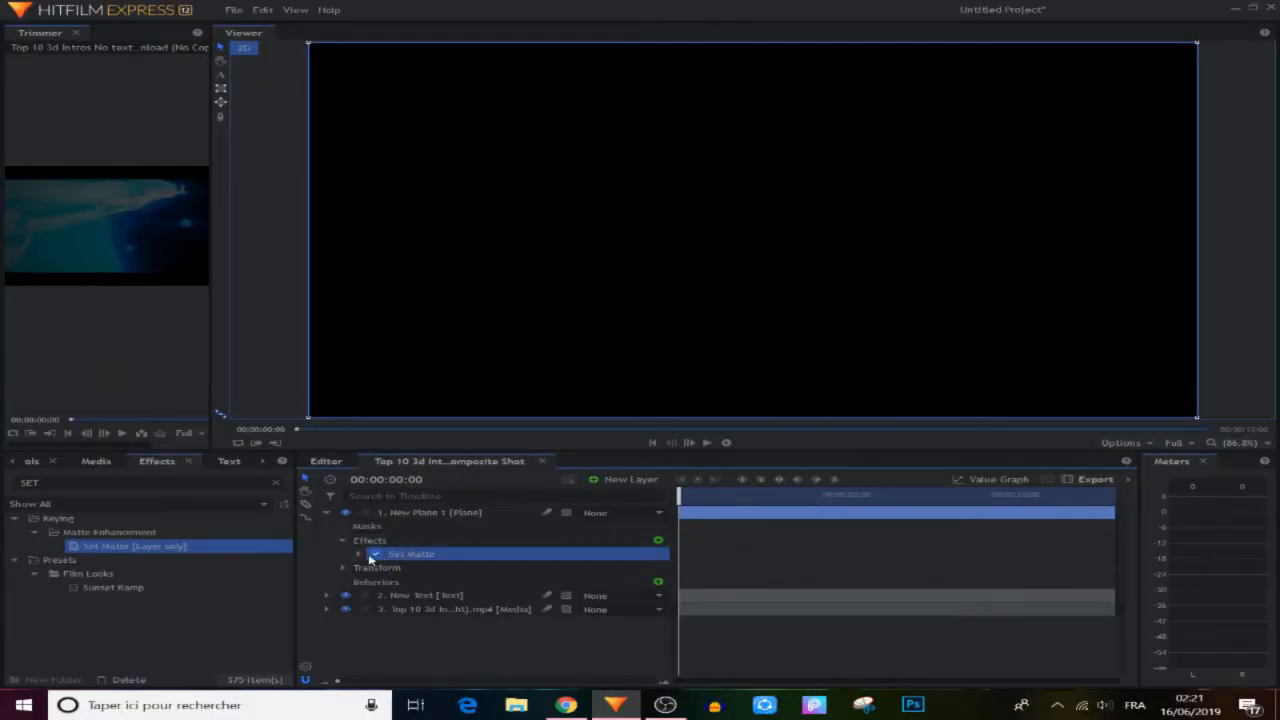
{"action": "left_click", "coordinate": [326, 512]}
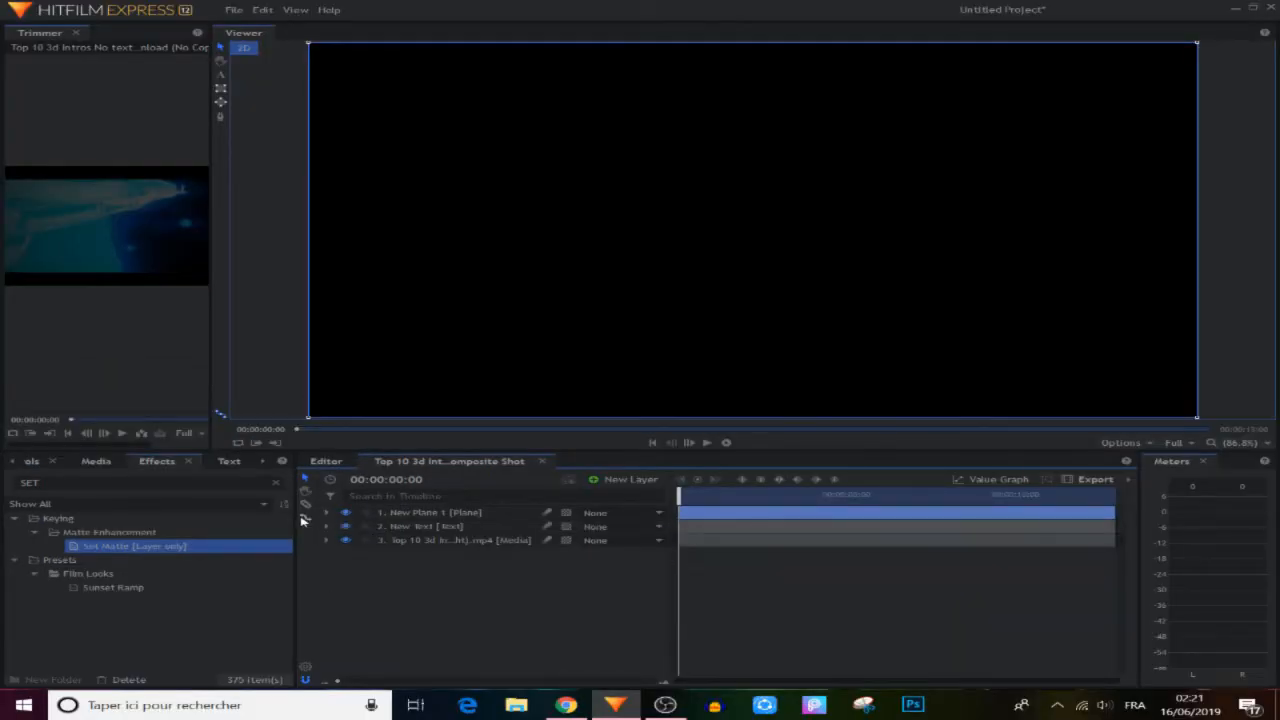
Configure the plane's Set Matte effect with New Text as the source layer and Subtract as the blend.
{"action": "left_click", "coordinate": [35, 465]}
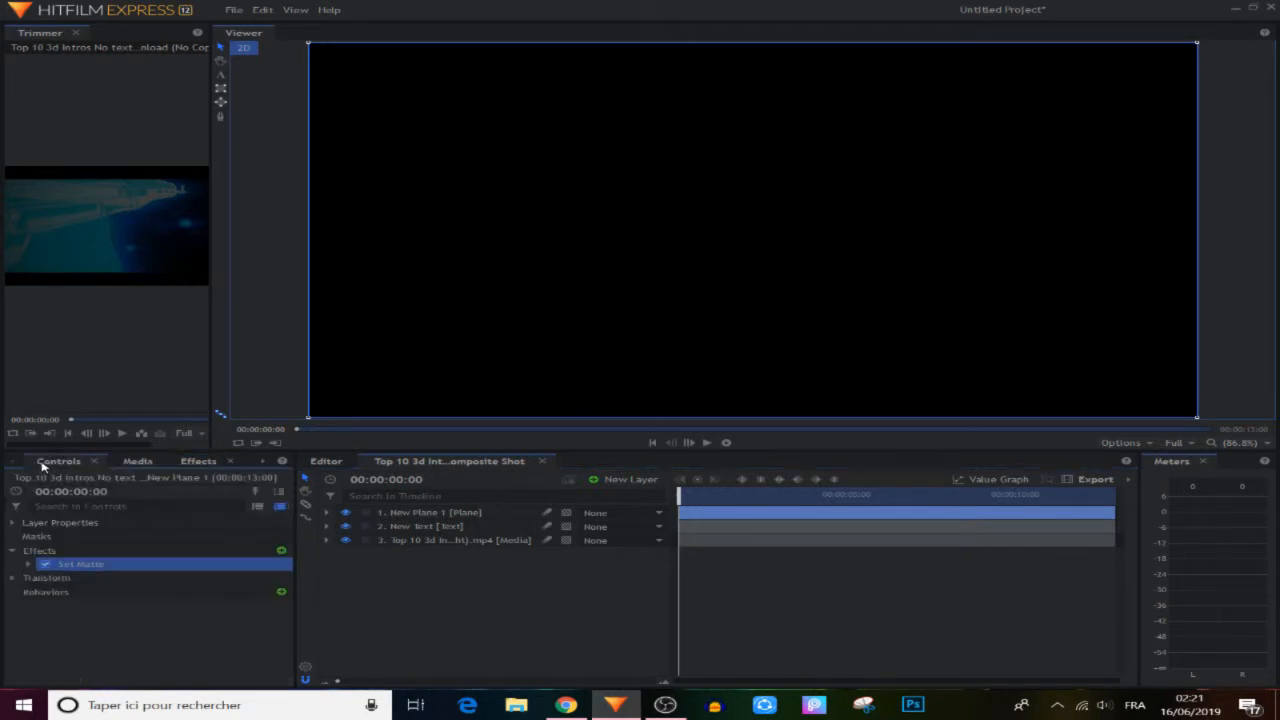
{"action": "left_click", "coordinate": [28, 564]}
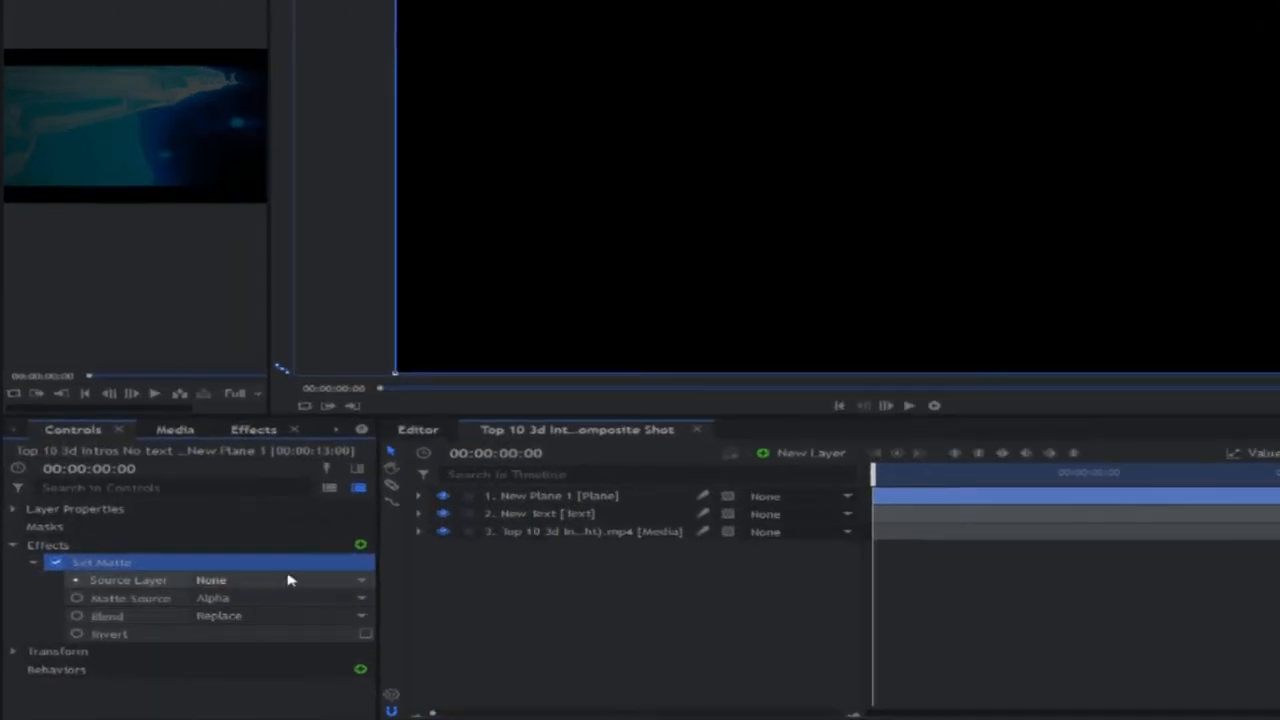
{"action": "left_click", "coordinate": [270, 583]}
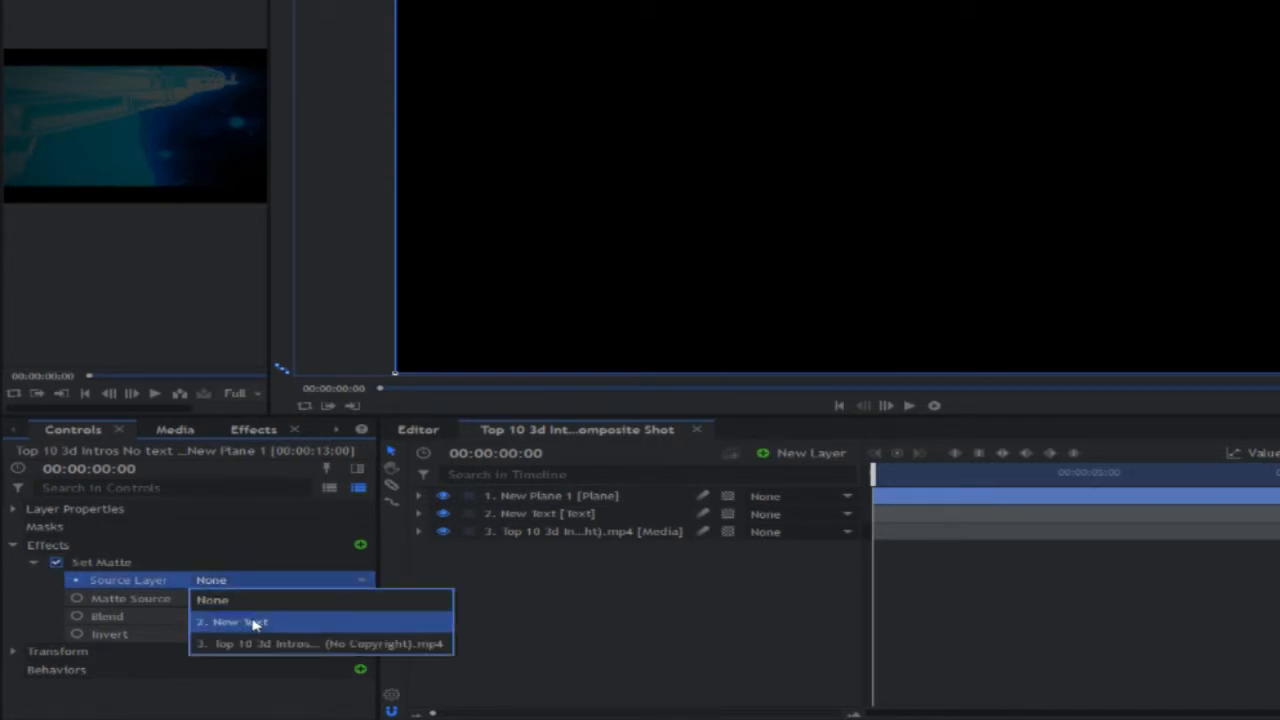
{"action": "left_click", "coordinate": [252, 620]}
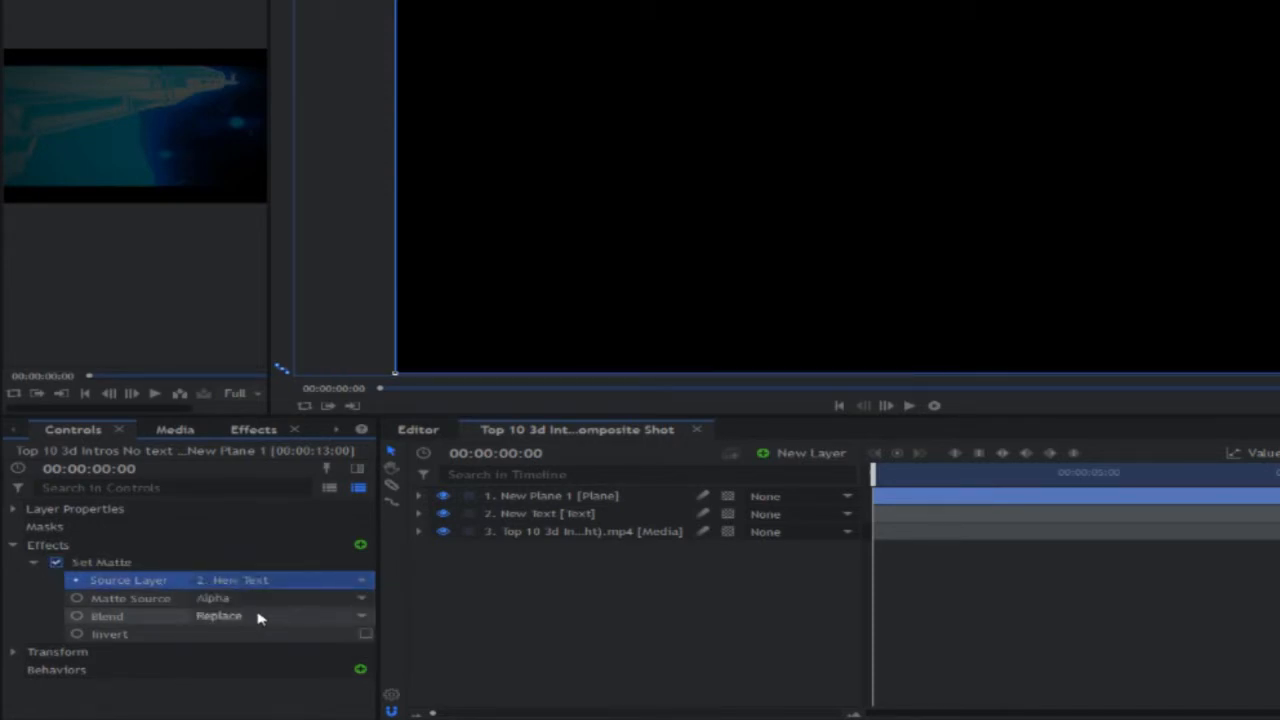
{"action": "left_click", "coordinate": [274, 586]}
{"action": "left_click", "coordinate": [274, 583]}
{"action": "left_click", "coordinate": [286, 617]}
{"action": "left_click", "coordinate": [295, 655]}
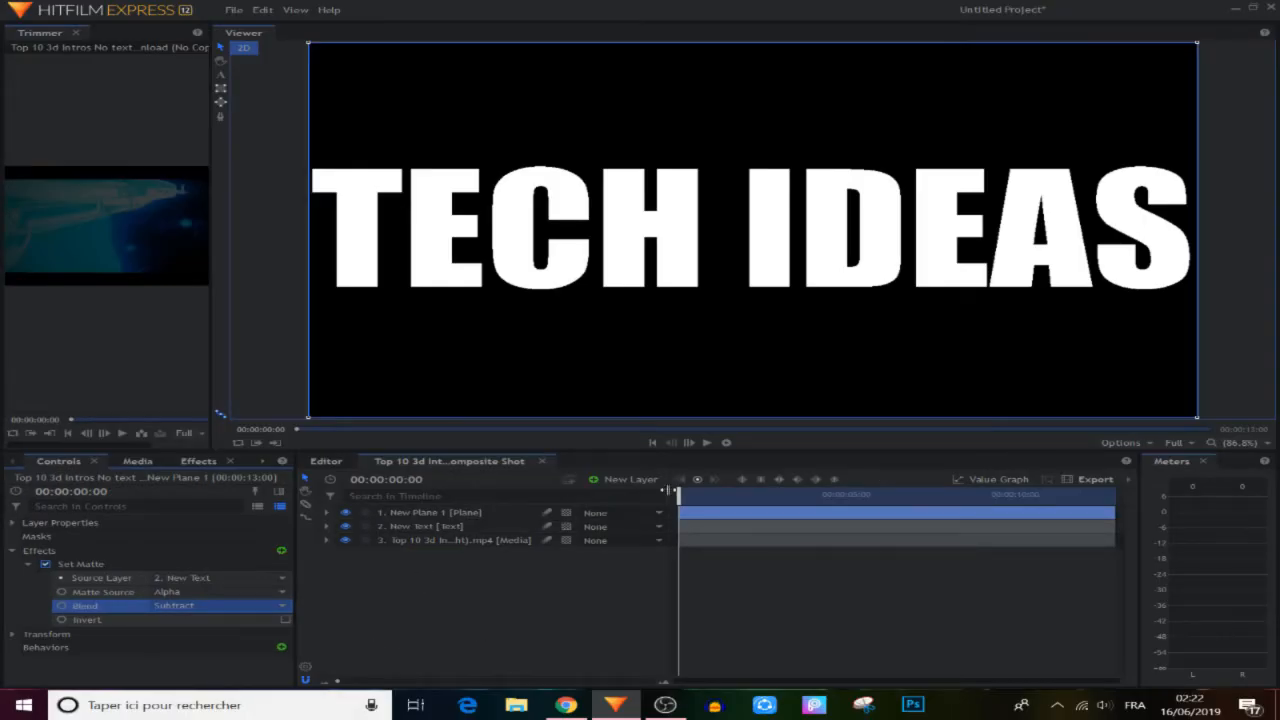
Preview the opening of the composite shot, hide the New Text layer and return the playhead to the start.
{"action": "left_click", "coordinate": [708, 445]}
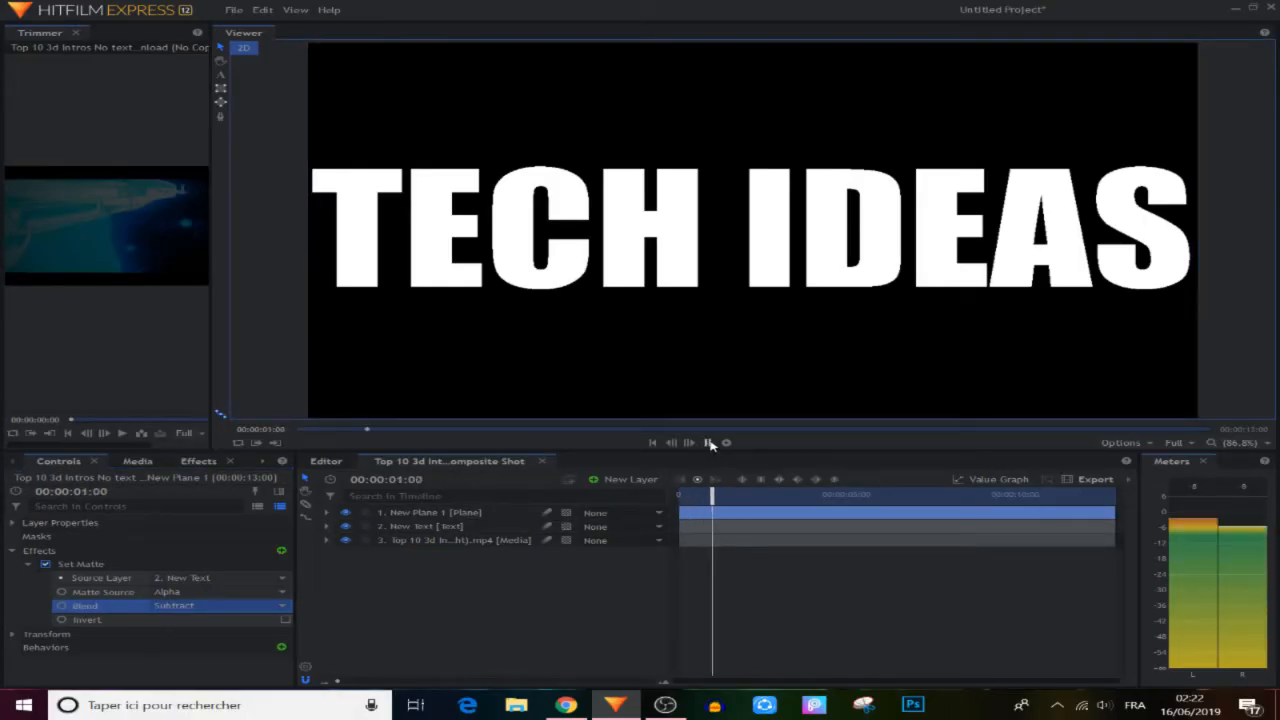
{"action": "left_click_drag", "start_coordinate": [724, 496], "coordinate": [652, 512]}
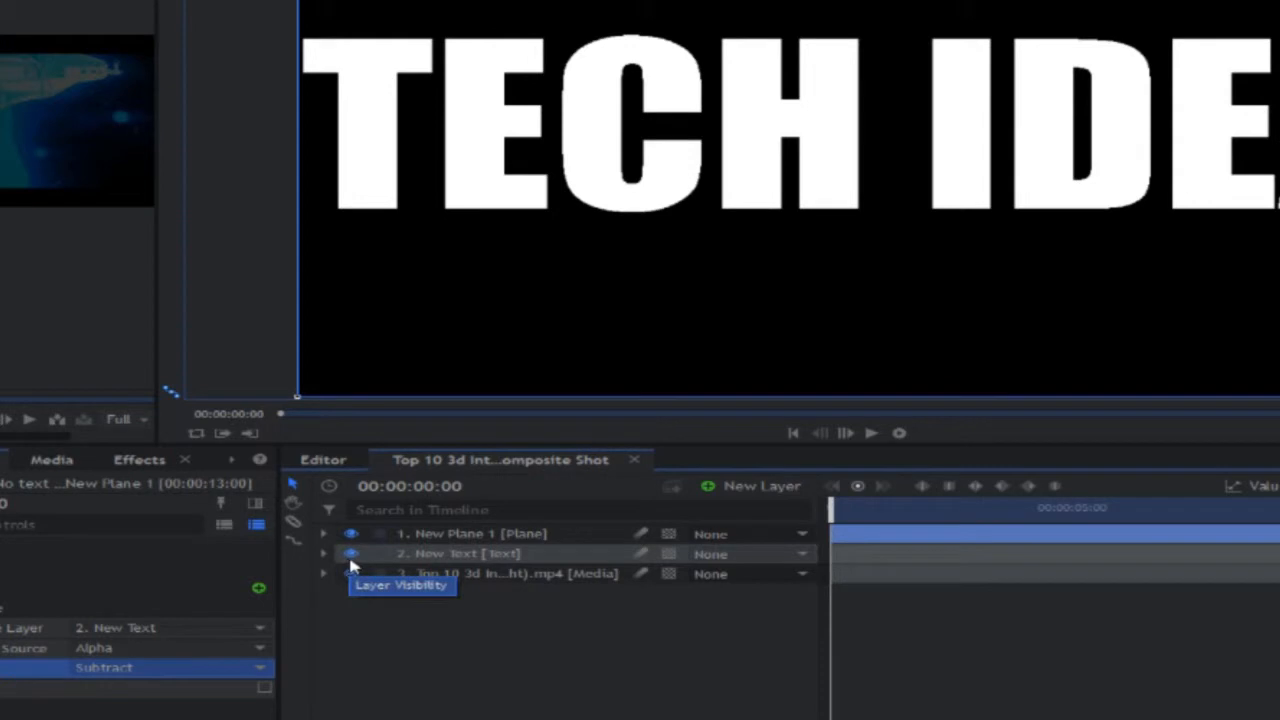
{"action": "left_click", "coordinate": [350, 560]}
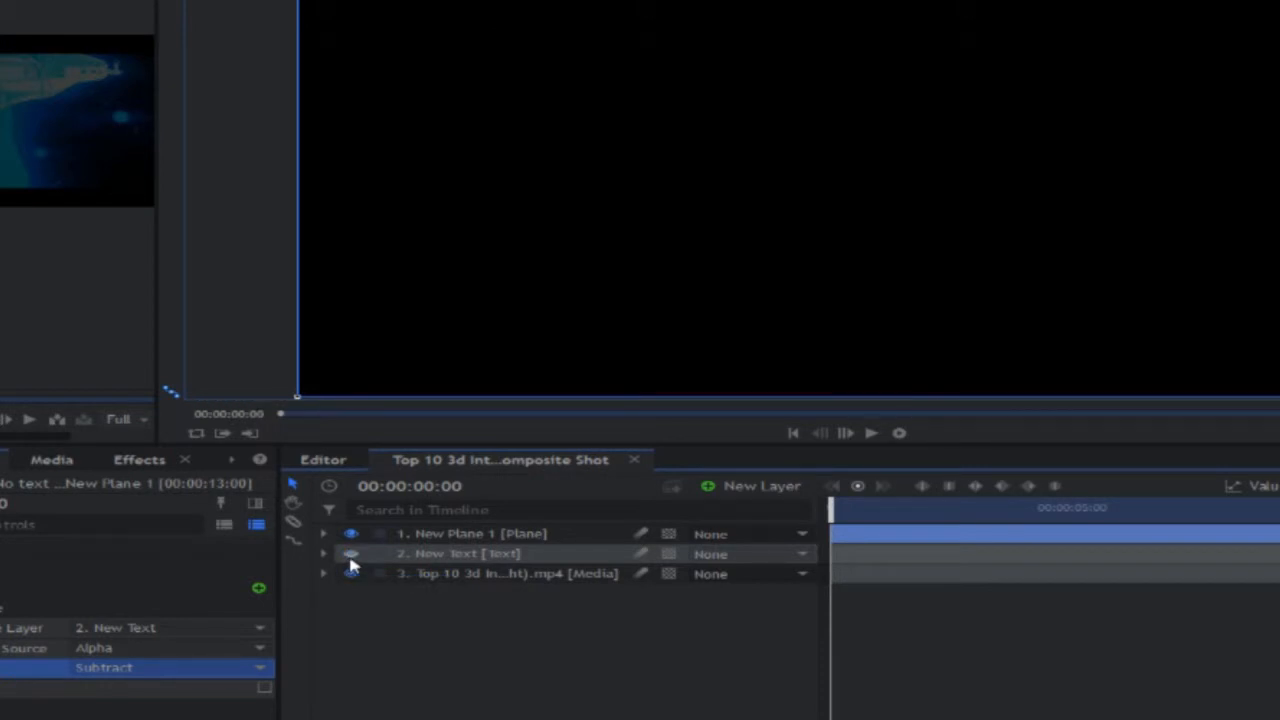
{"action": "mouse_move", "coordinate": [680, 494]}
{"action": "left_mouse_down"}
{"action": "mouse_move", "coordinate": [733, 497]}
{"action": "mouse_move", "coordinate": [680, 495]}
{"action": "left_mouse_up"}
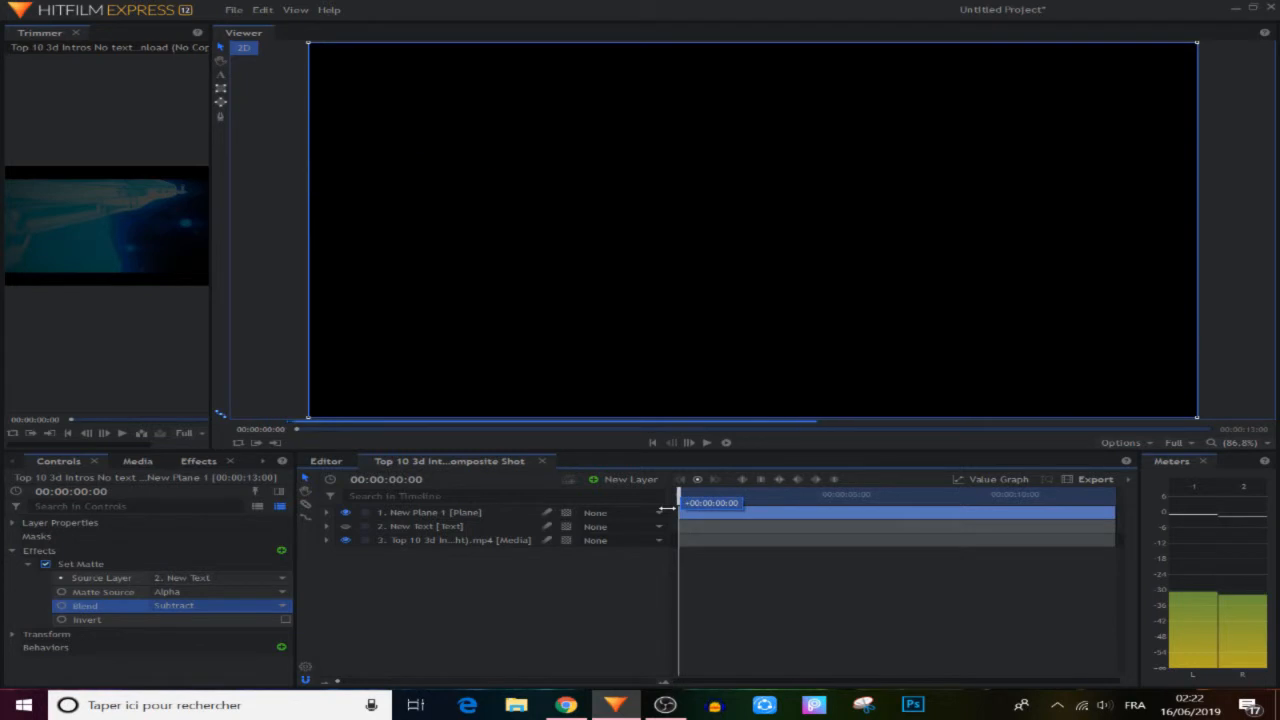
Play the composite shot from the beginning, return to the start and replay its opening seconds to check the title.
{"action": "left_click", "coordinate": [709, 446]}
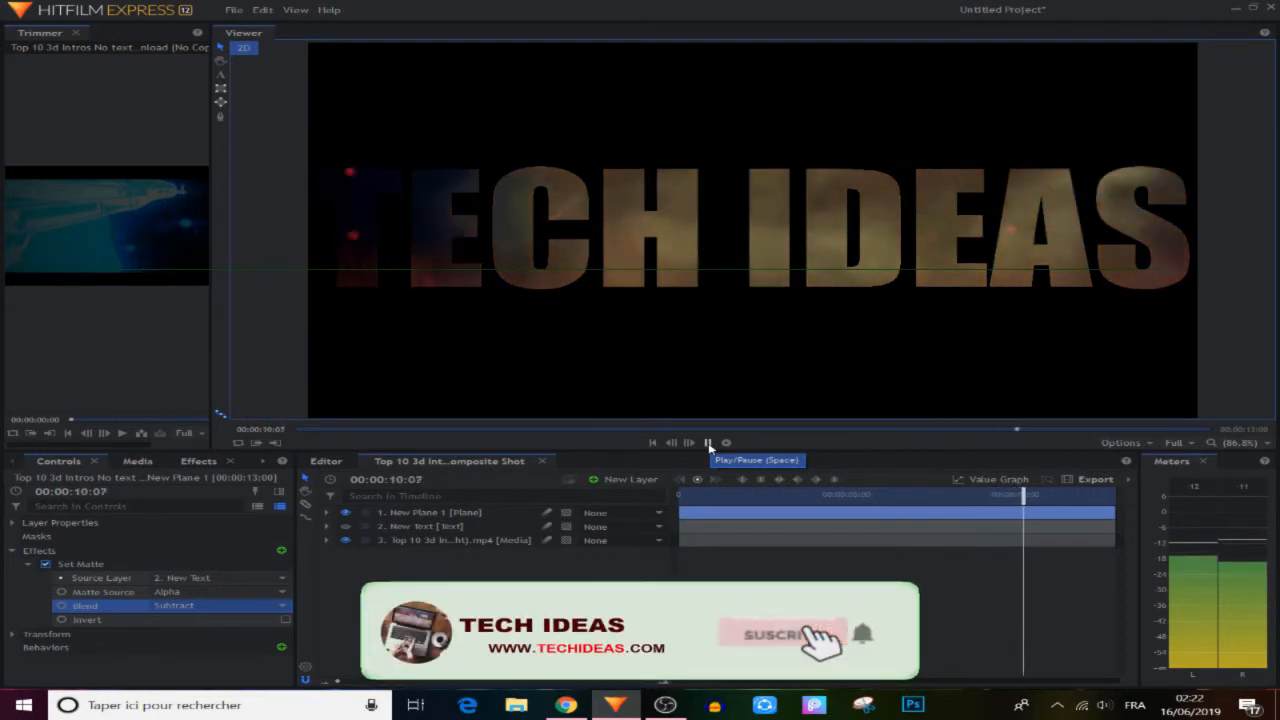
{"action": "left_click", "coordinate": [707, 443]}
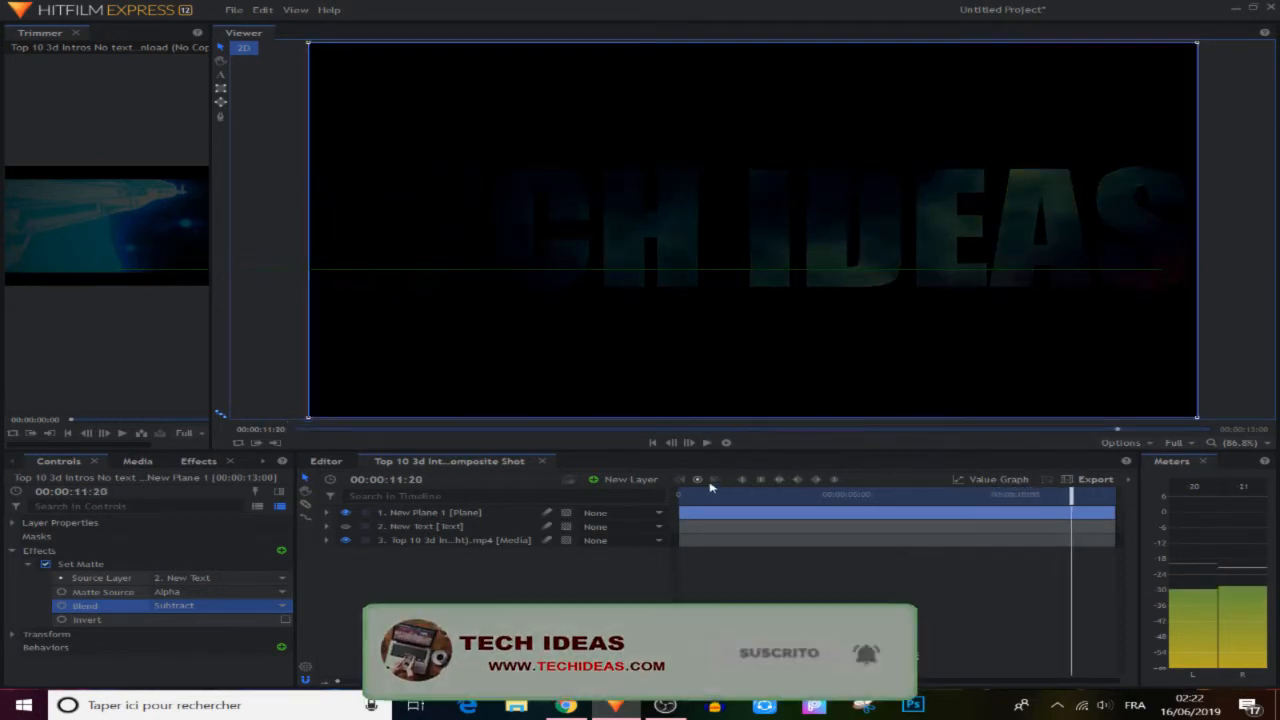
{"action": "left_click_drag", "start_coordinate": [711, 496], "coordinate": [682, 482]}
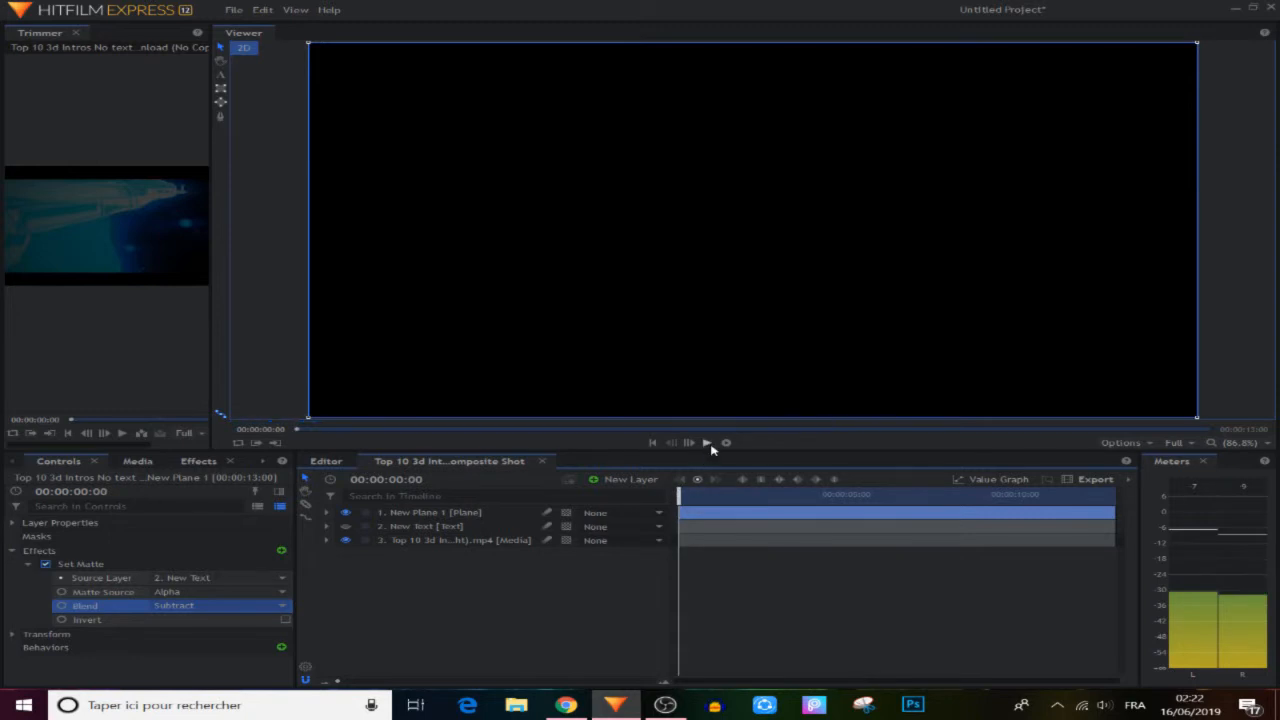
{"action": "left_click", "coordinate": [707, 443]}
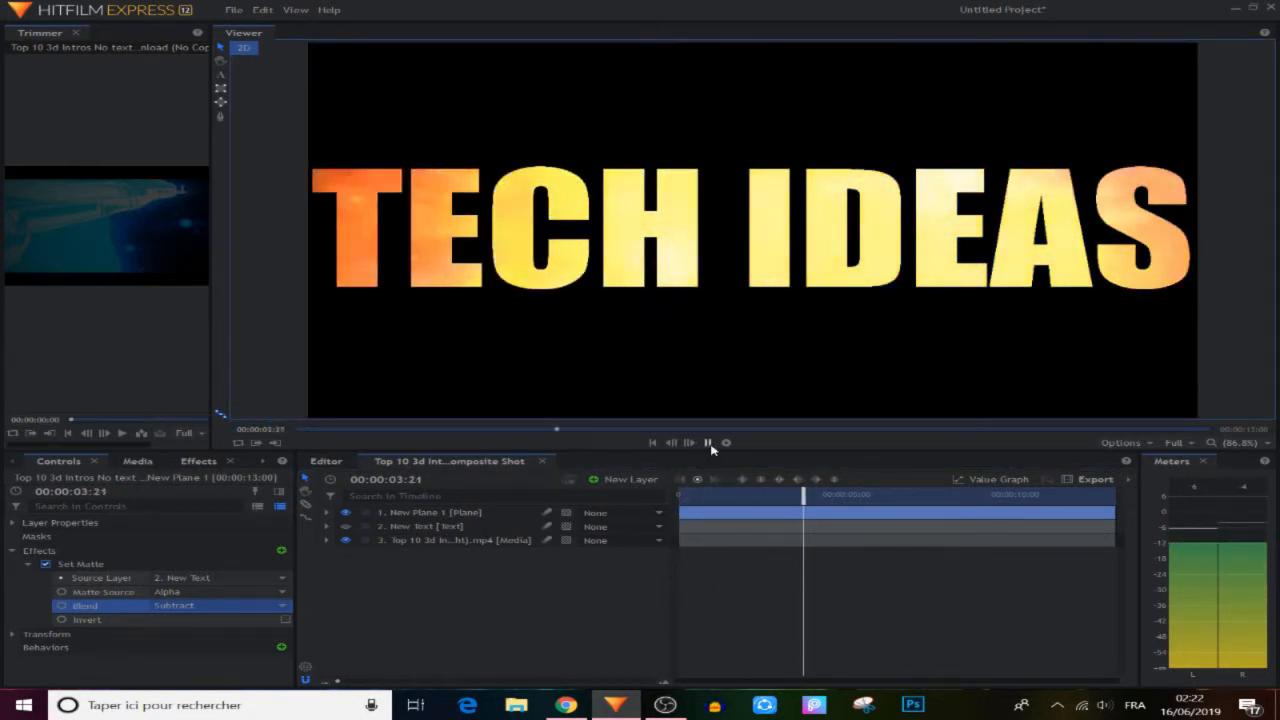
{"action": "left_click", "coordinate": [708, 443]}
Hide the New Plane 1 layer to compare the intro around 00:00:01:16, show it again and resume playback.
{"action": "left_click", "coordinate": [344, 512]}
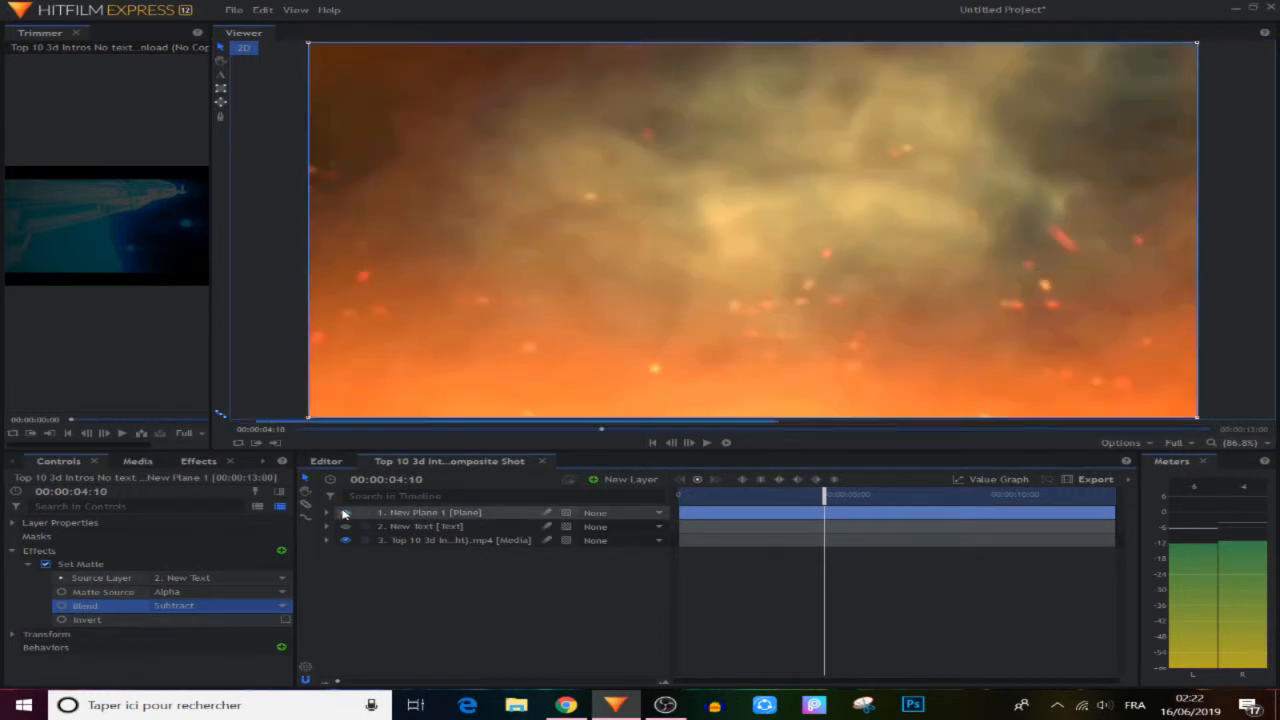
{"action": "left_click_drag", "start_coordinate": [825, 495], "coordinate": [718, 509]}
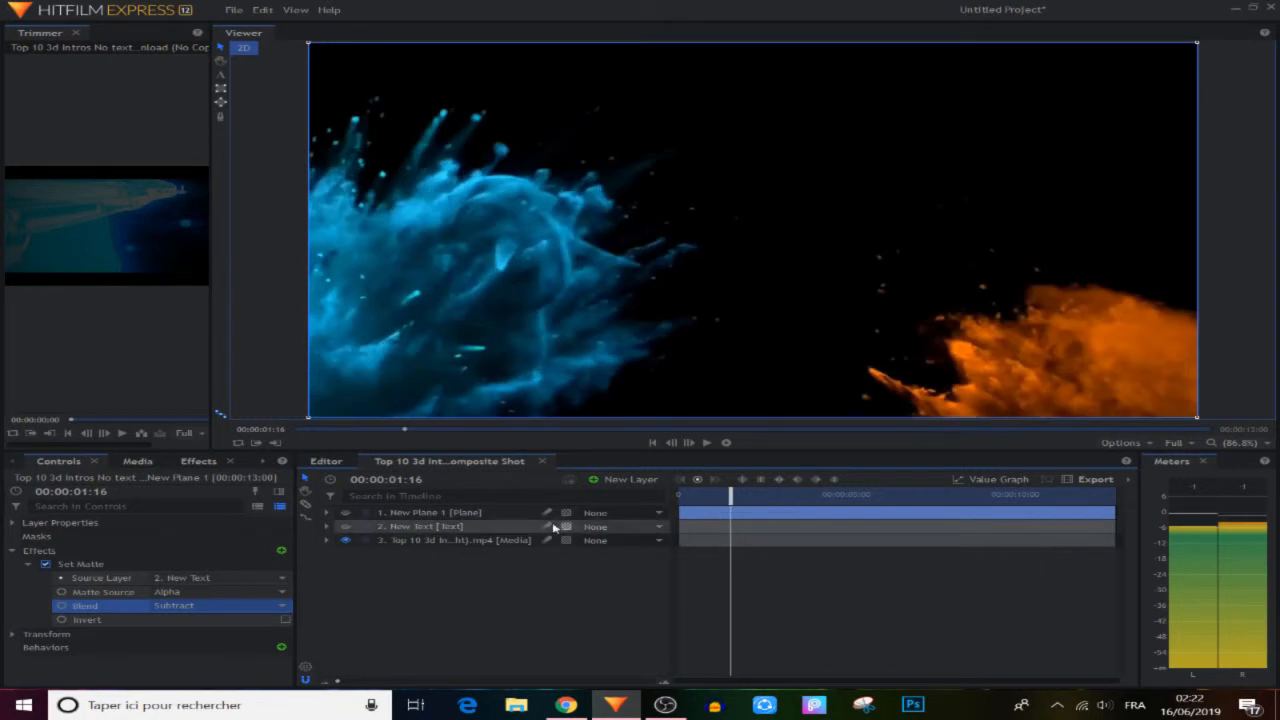
{"action": "left_click", "coordinate": [345, 513]}
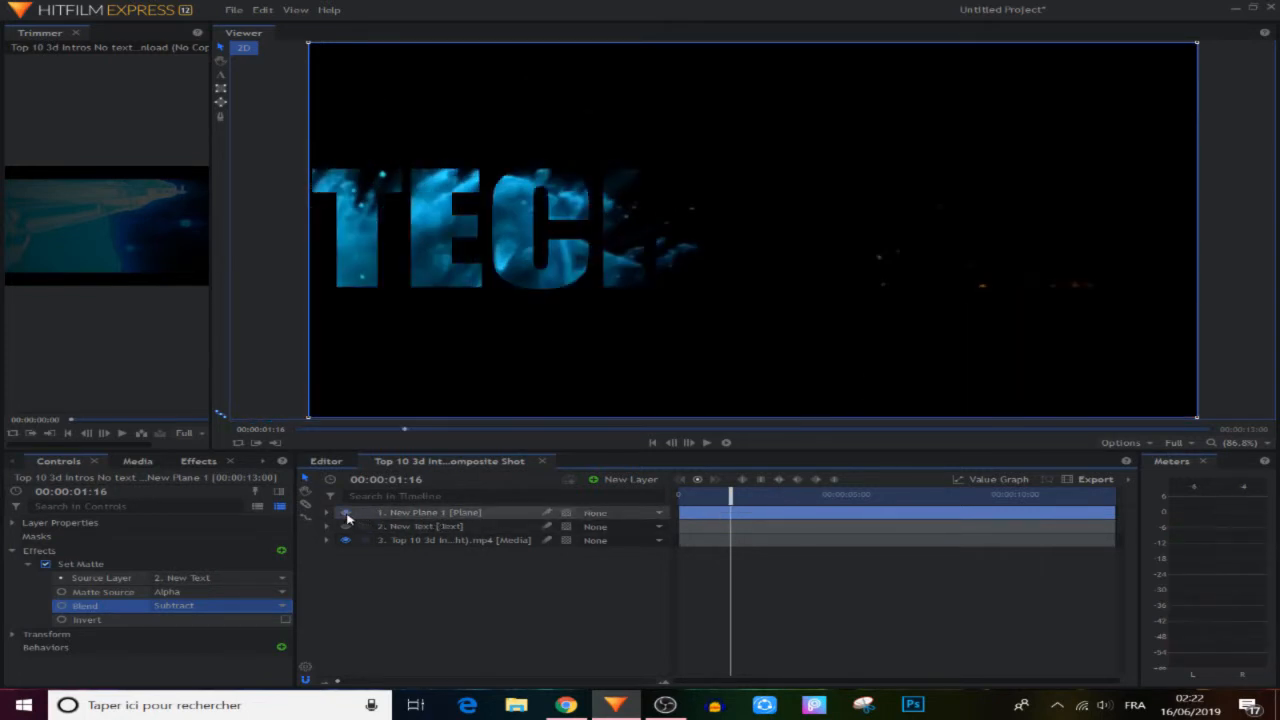
{"action": "left_click", "coordinate": [707, 443]}
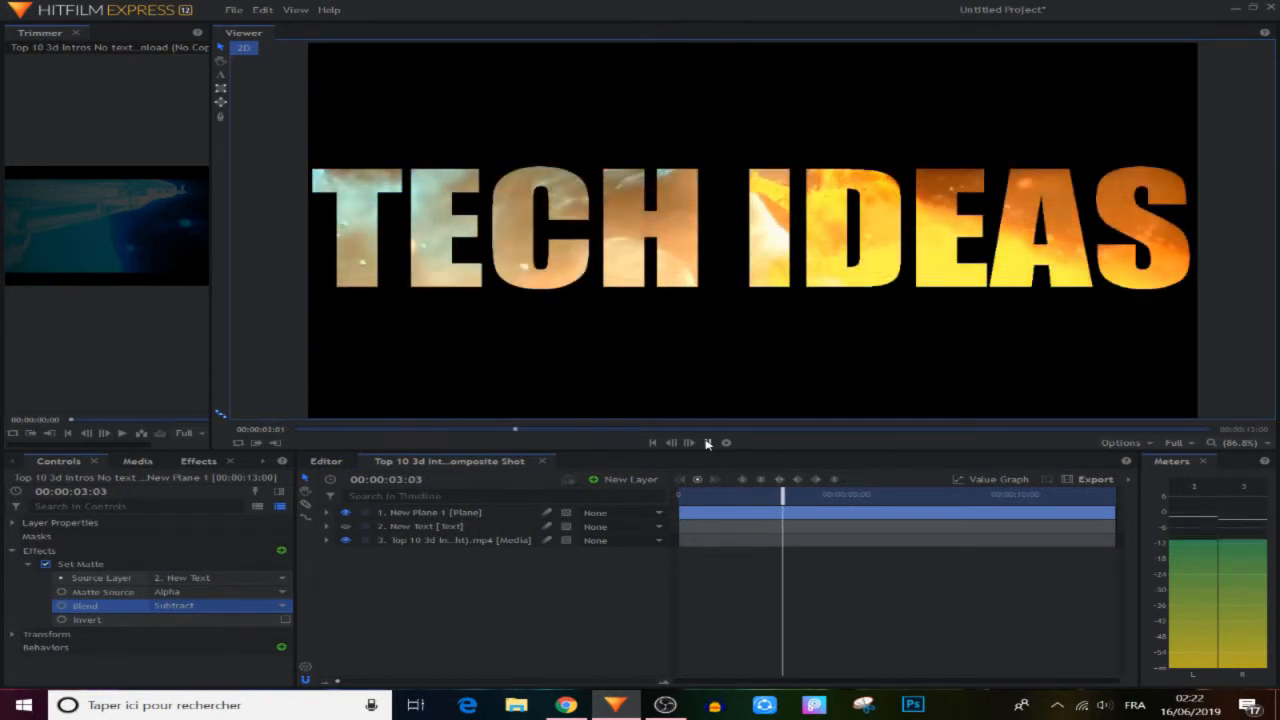
Stop playback and set a first Scale keyframe of 100% on the New Text layer at 00:00:05:13.
{"action": "left_click", "coordinate": [707, 443]}
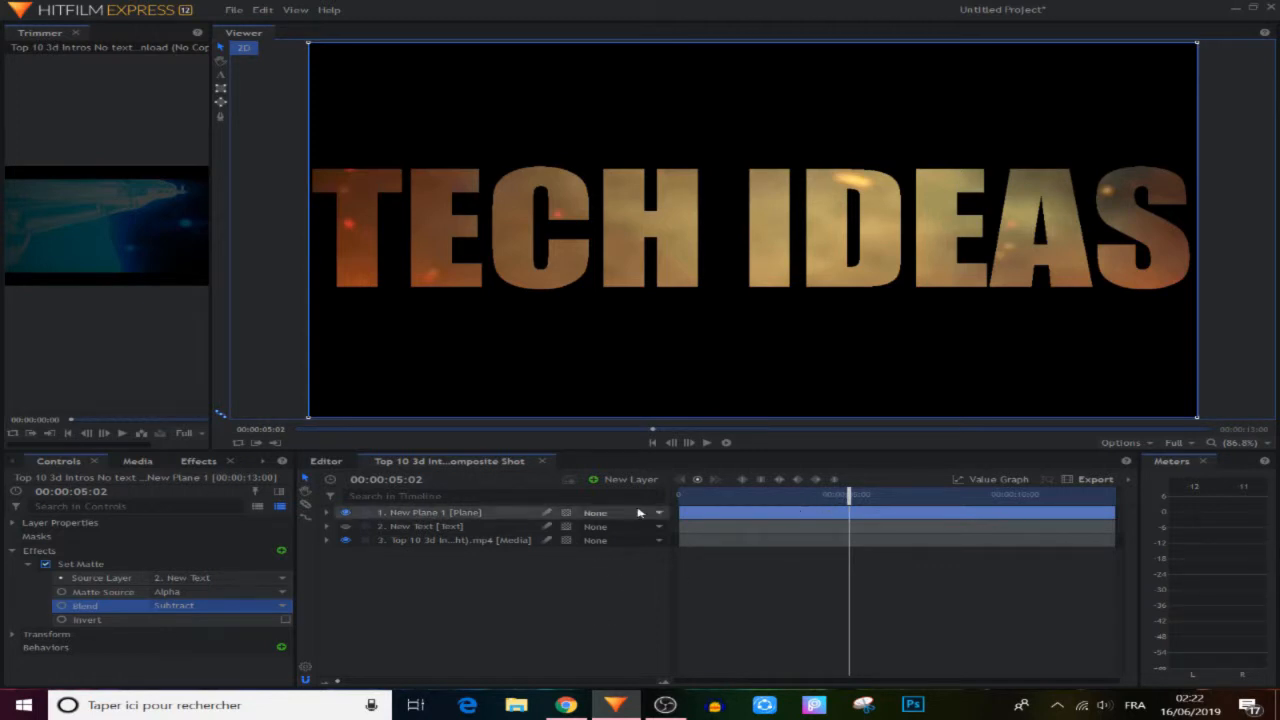
{"action": "left_click", "coordinate": [326, 528]}
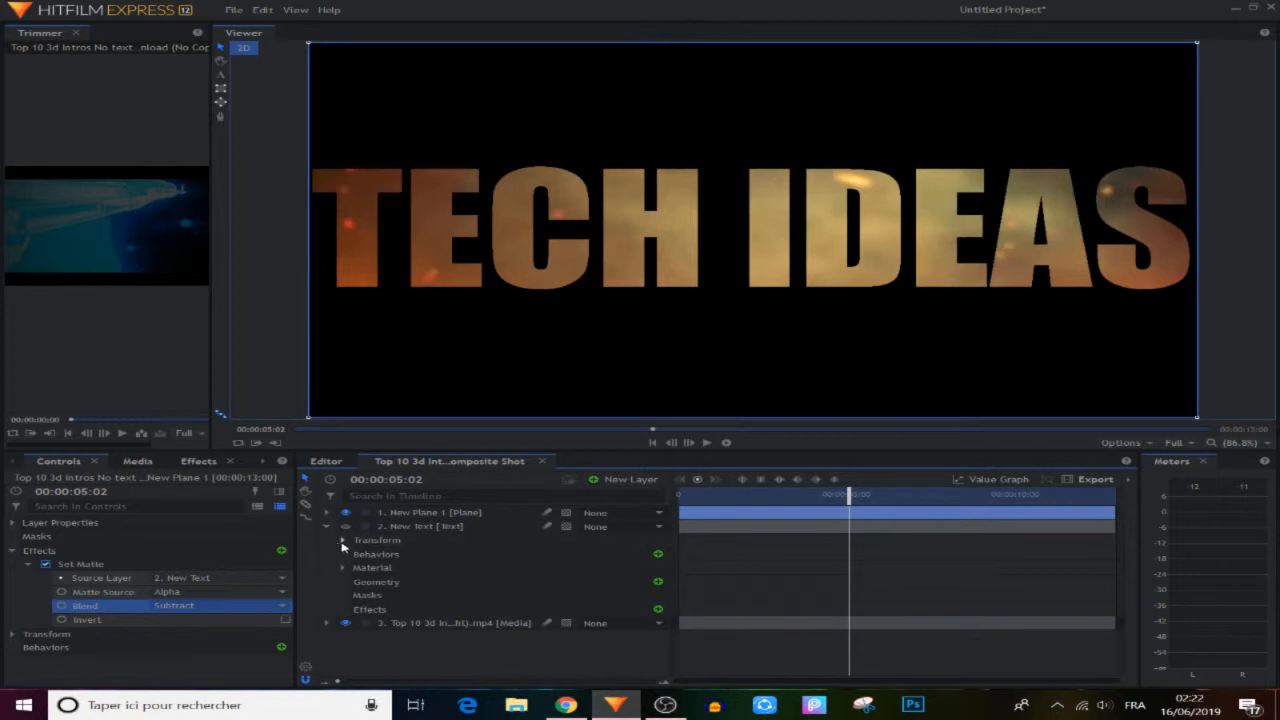
{"action": "left_click", "coordinate": [342, 541]}
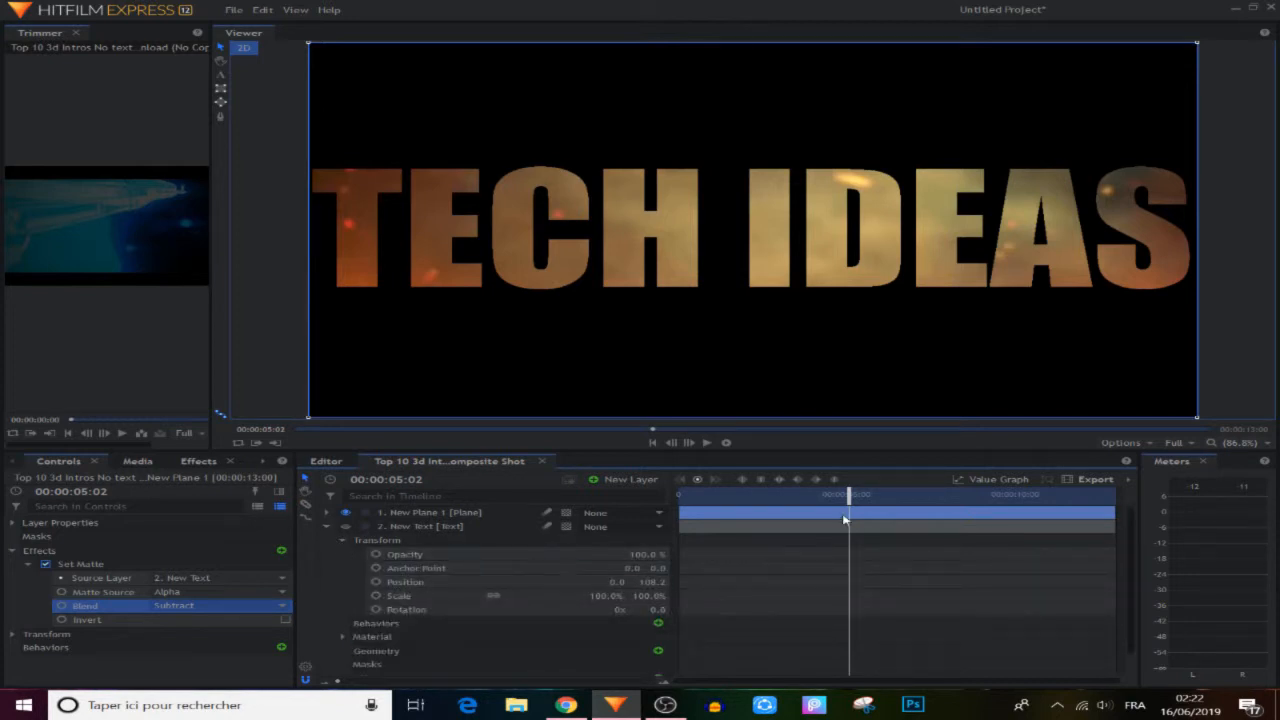
{"action": "left_click_drag", "start_coordinate": [848, 494], "coordinate": [834, 494]}
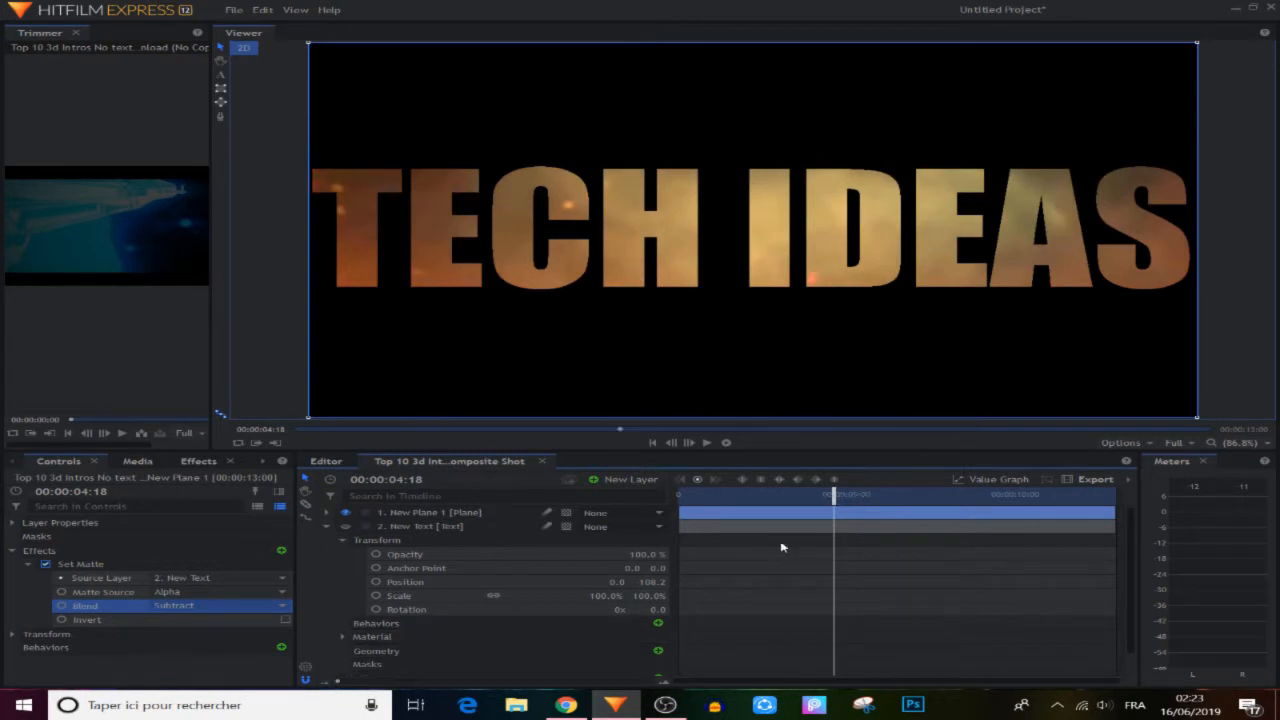
{"action": "left_click_drag", "start_coordinate": [834, 494], "coordinate": [861, 494]}
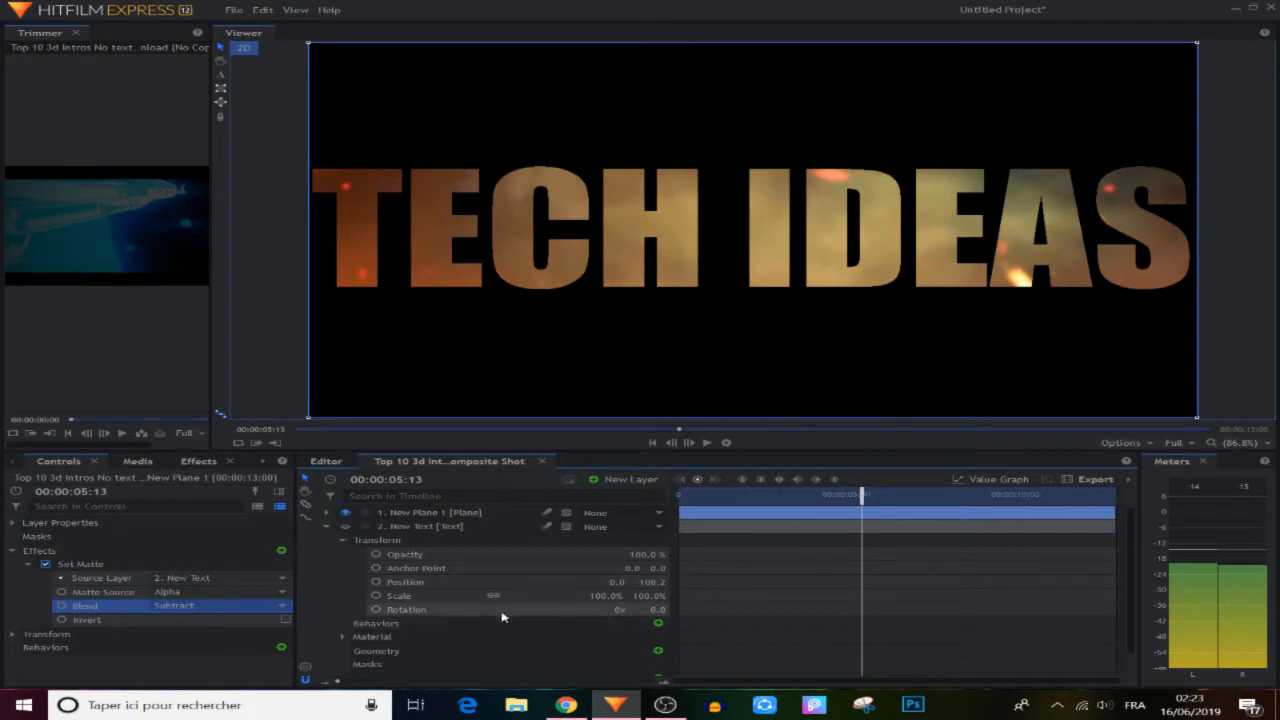
{"action": "left_click", "coordinate": [376, 596]}
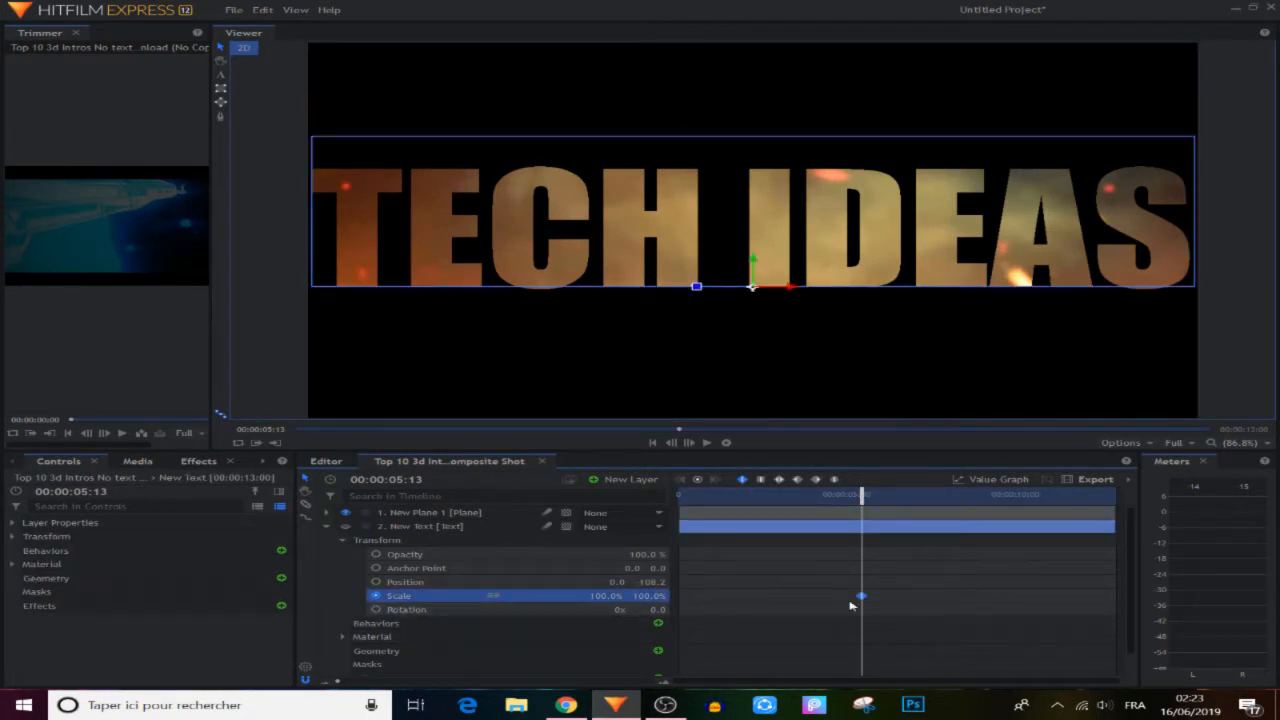
Add a Scale keyframe of 105% to the New Text layer at 00:00:05:16.
{"action": "left_click", "coordinate": [418, 480]}
{"action": "type", "text": "6"}
{"action": "key", "text": "Return"}
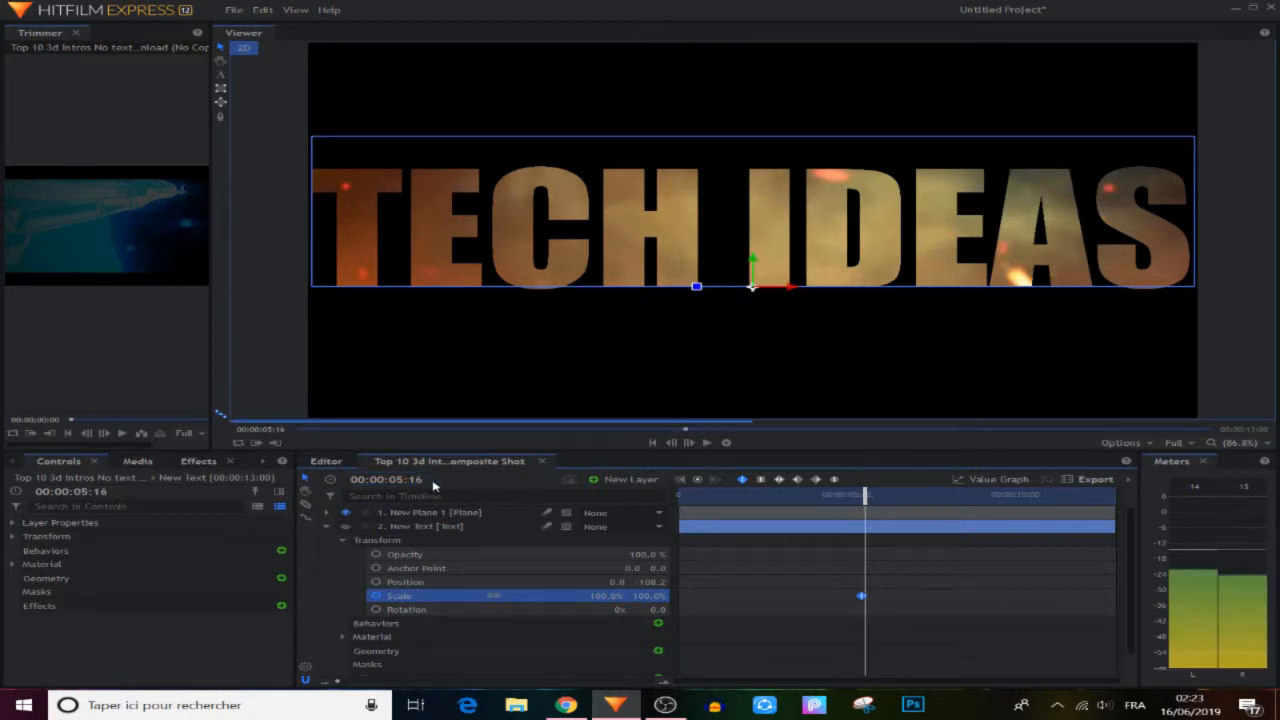
{"action": "left_click", "coordinate": [665, 684]}
{"action": "left_click", "coordinate": [665, 684]}
{"action": "left_click", "coordinate": [664, 682]}
{"action": "left_click", "coordinate": [664, 682]}
{"action": "left_click", "coordinate": [664, 682]}
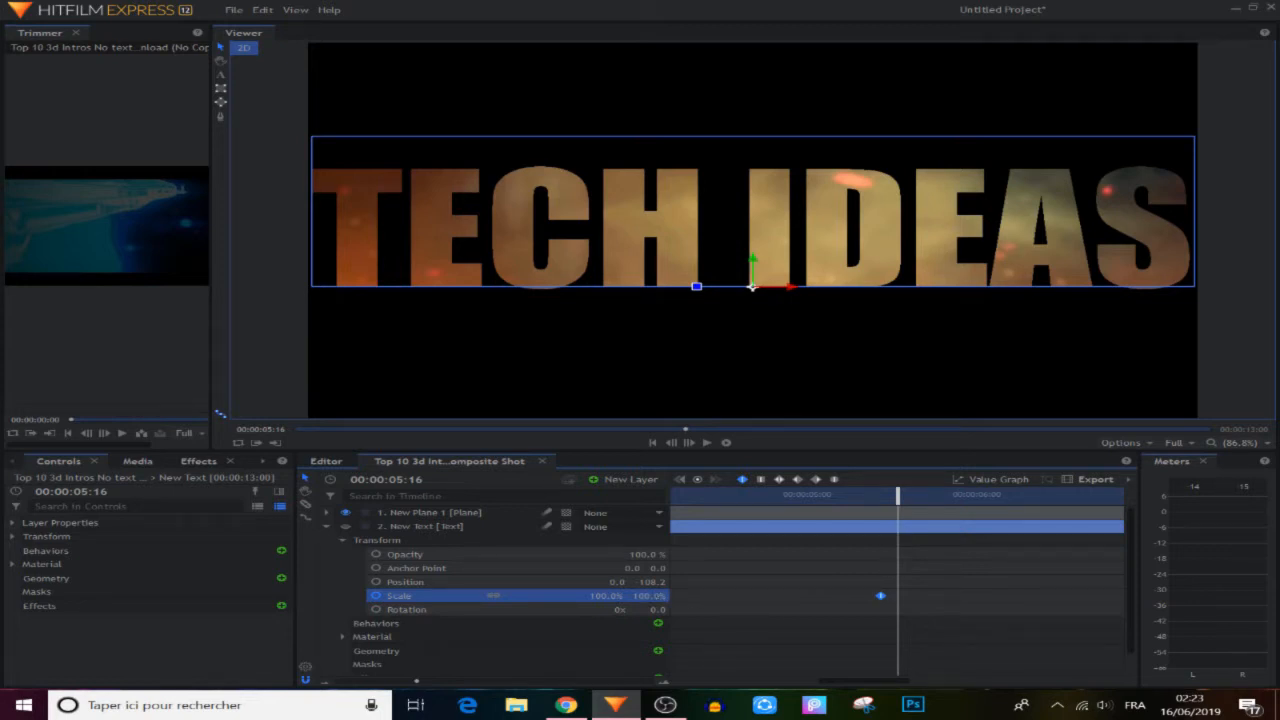
{"action": "type", "text": "105"}
{"action": "key", "text": "Return"}
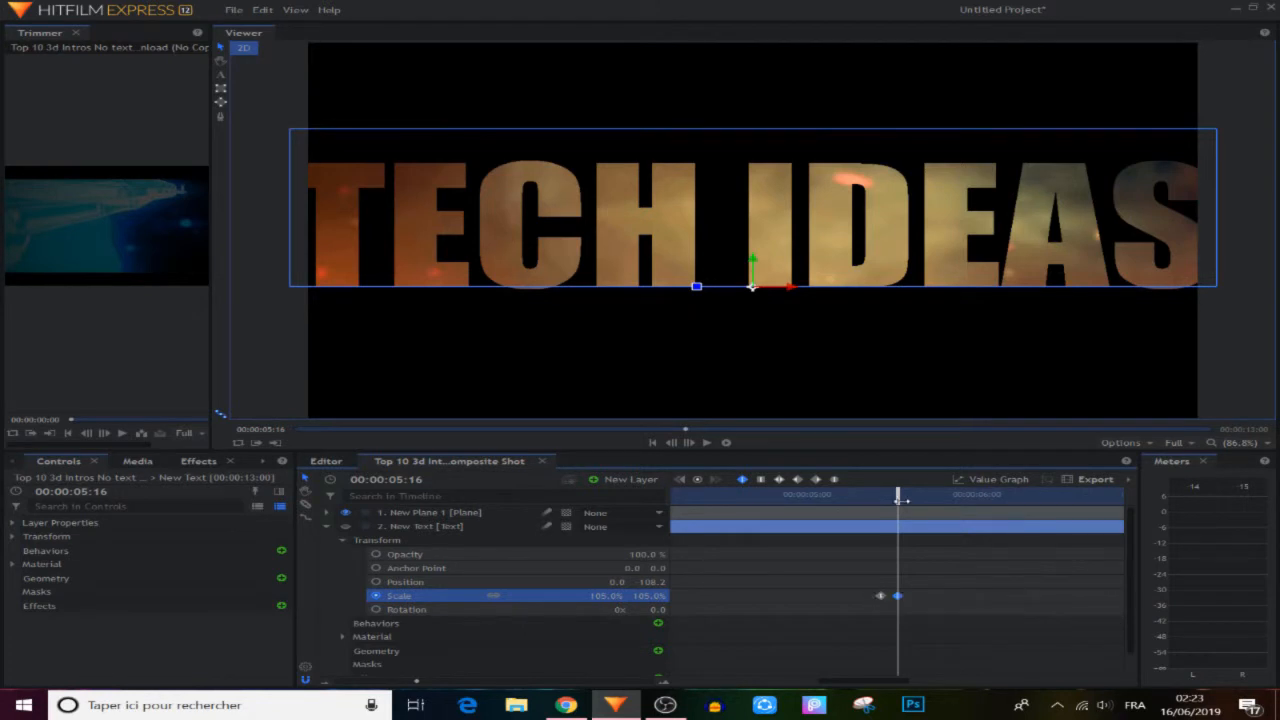
Add a Scale keyframe of 95% to the New Text layer at 00:00:05:19.
{"action": "left_click_drag", "start_coordinate": [899, 497], "coordinate": [914, 500]}
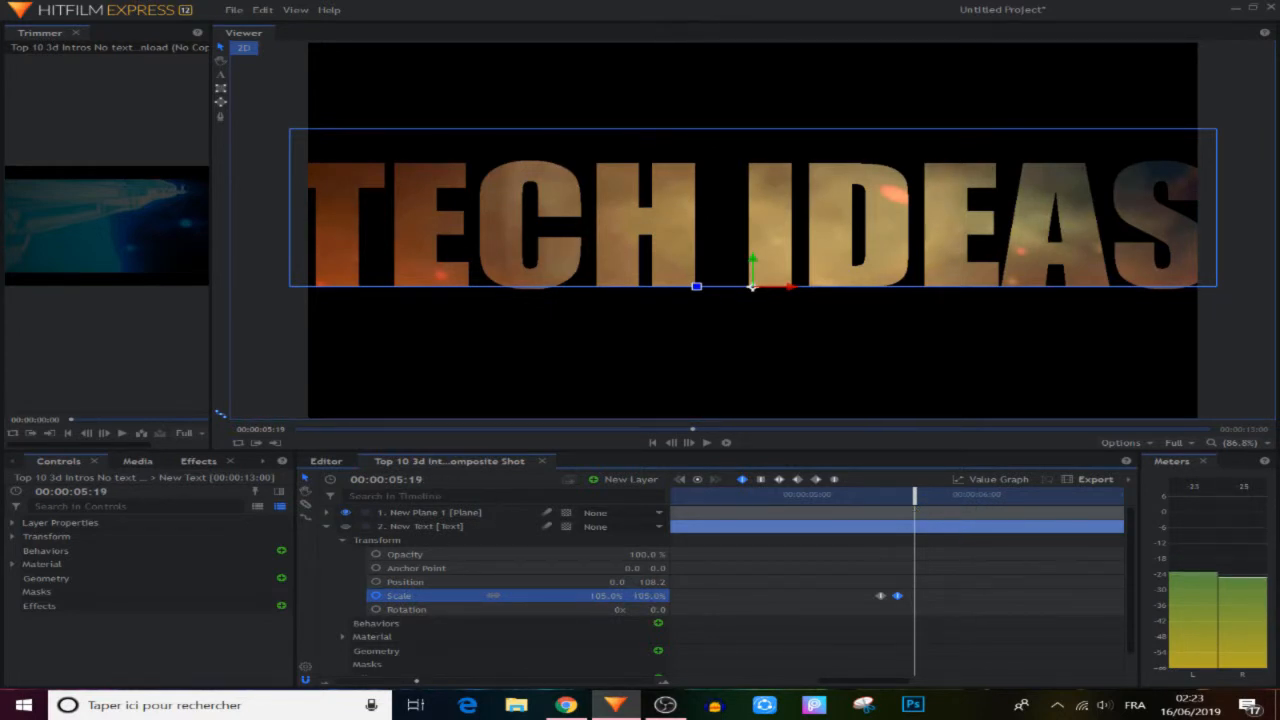
{"action": "left_click", "coordinate": [646, 598]}
{"action": "type", "text": "10"}
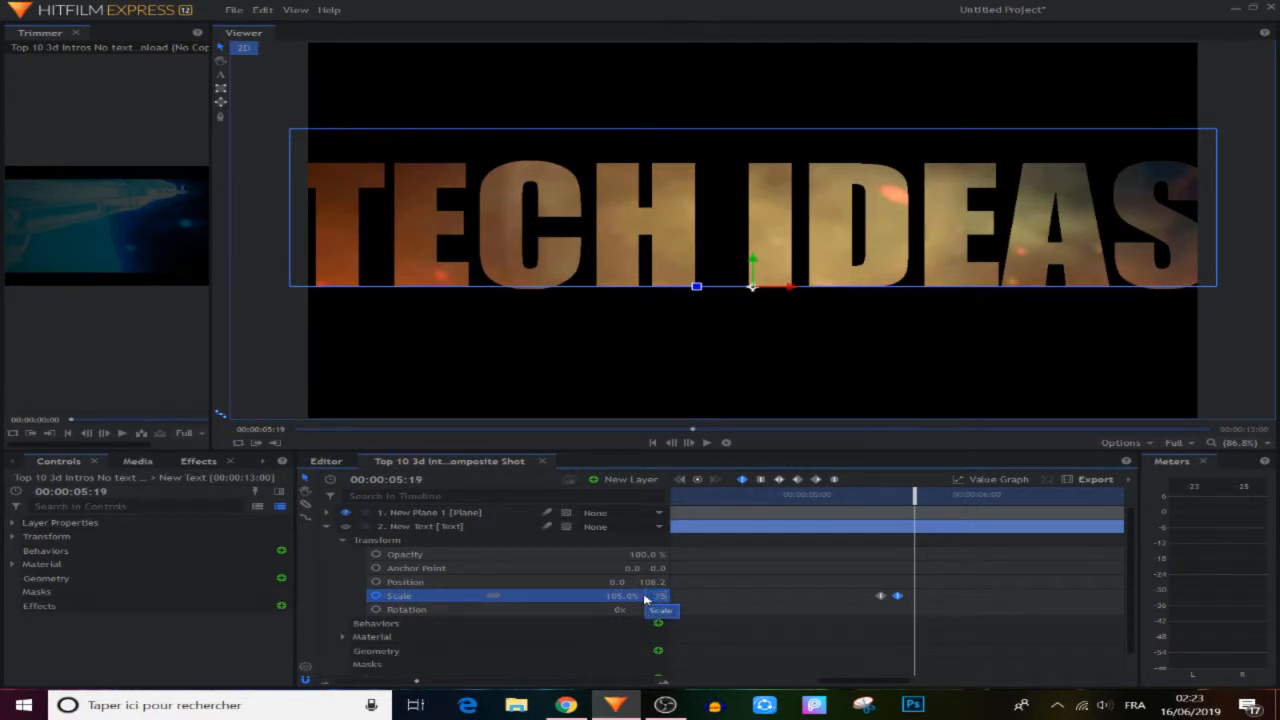
{"action": "key", "text": "Return"}
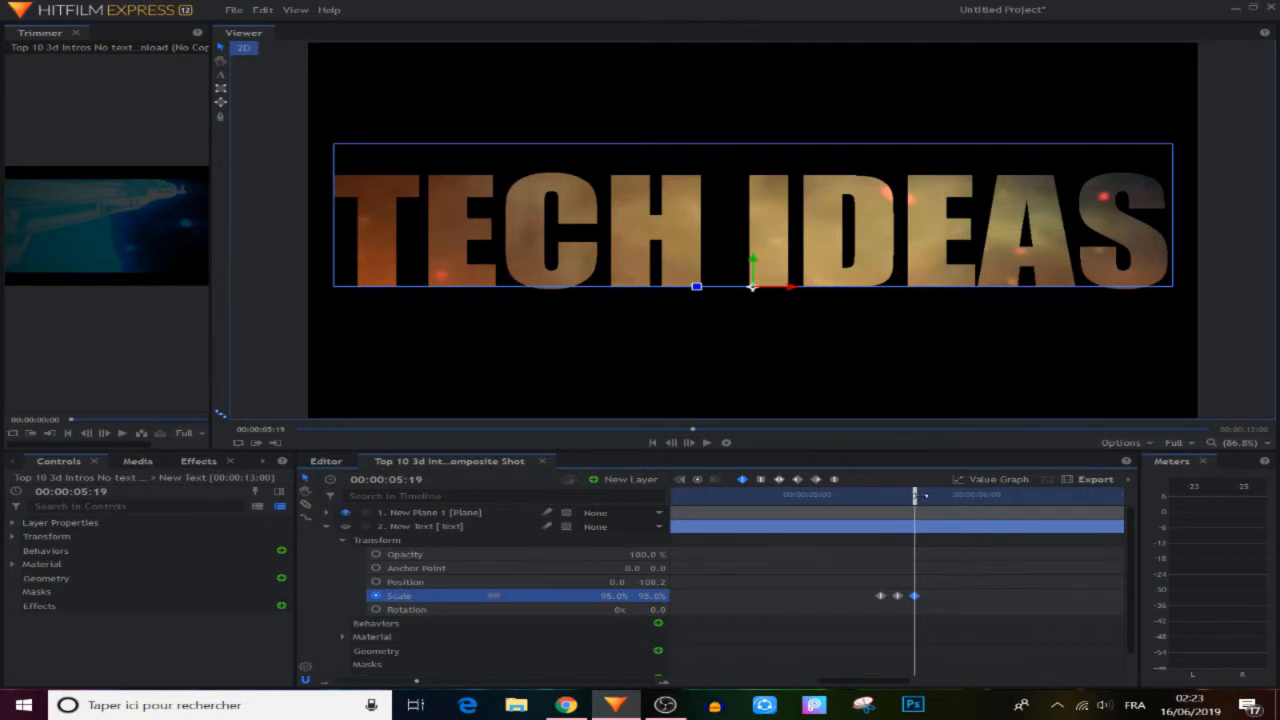
Add a Scale keyframe of 100% to the New Text layer at 00:00:05:22.
{"action": "left_click_drag", "start_coordinate": [916, 495], "coordinate": [931, 500]}
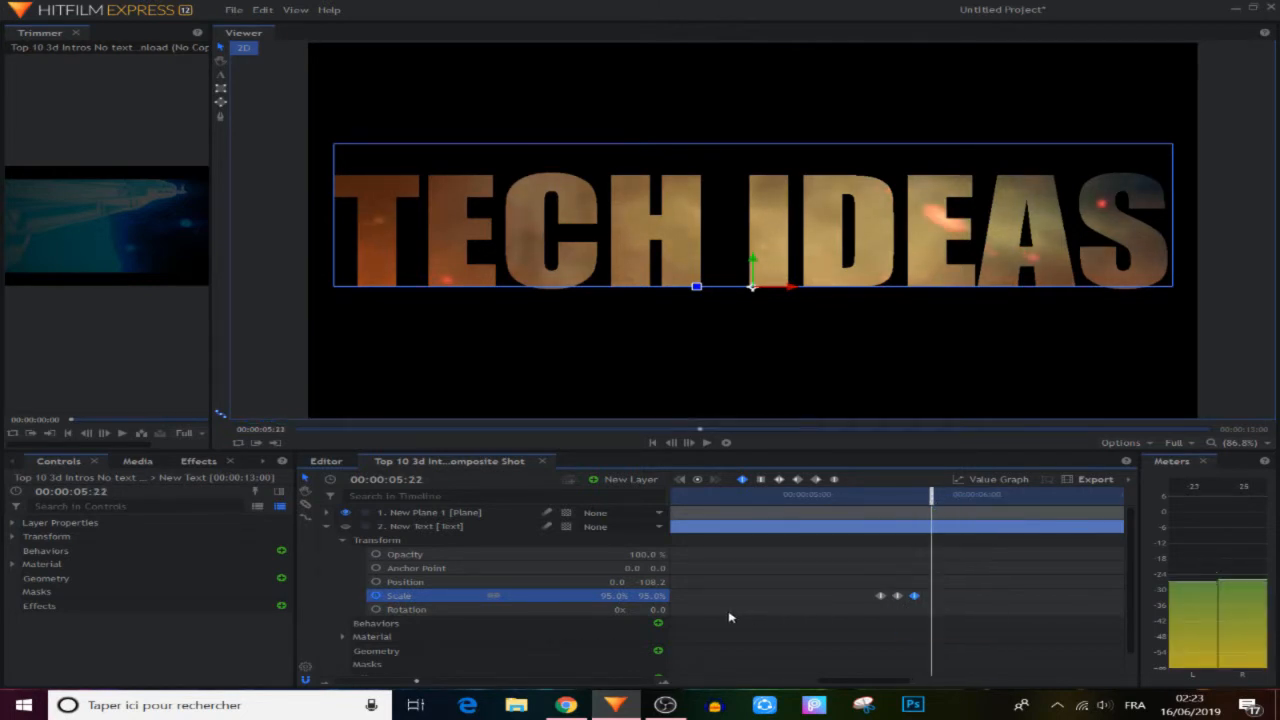
{"action": "type", "text": "10"}
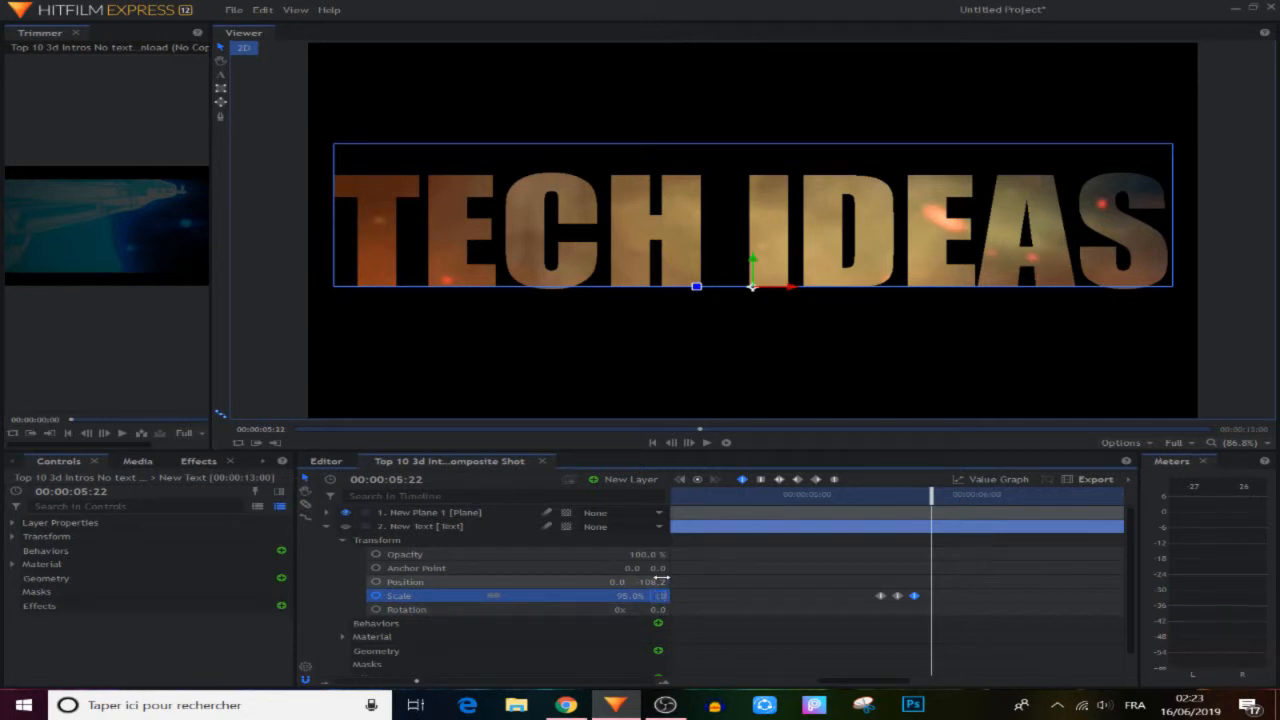
{"action": "type", "text": "0"}
{"action": "key", "text": "Return"}
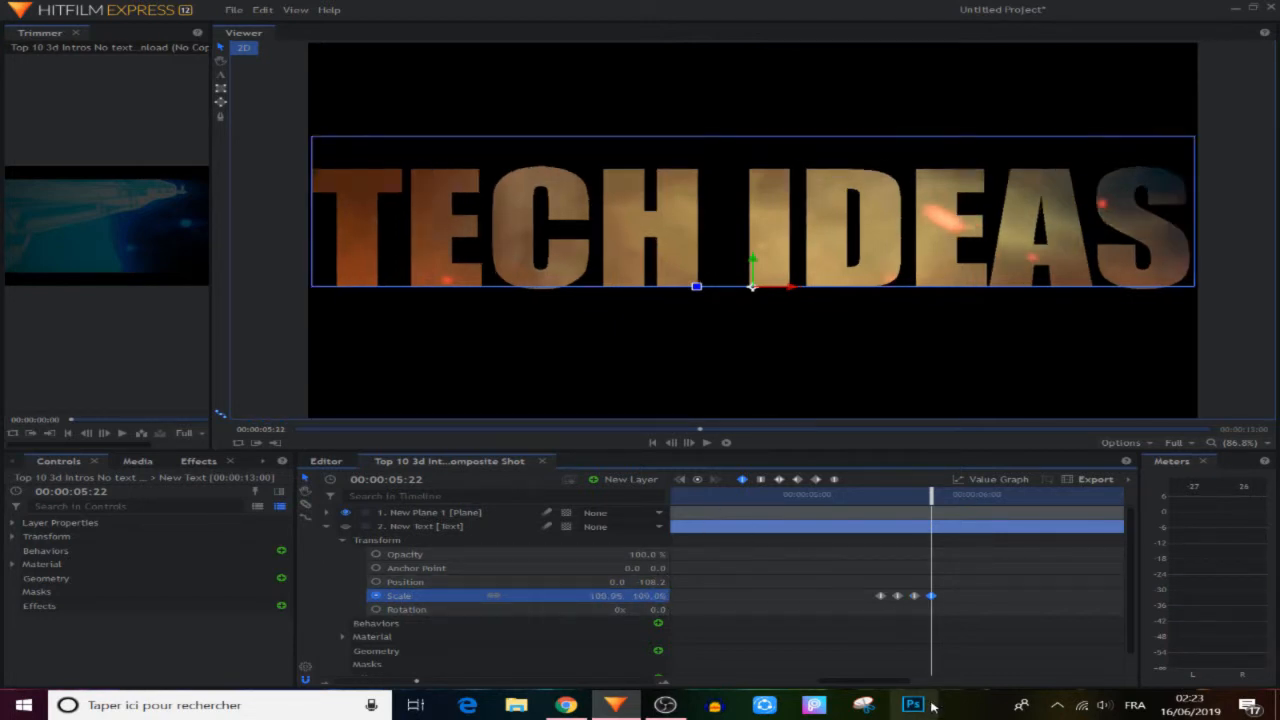
{"action": "left_click_drag", "start_coordinate": [968, 595], "coordinate": [842, 606]}
{"action": "left_click", "coordinate": [982, 572]}
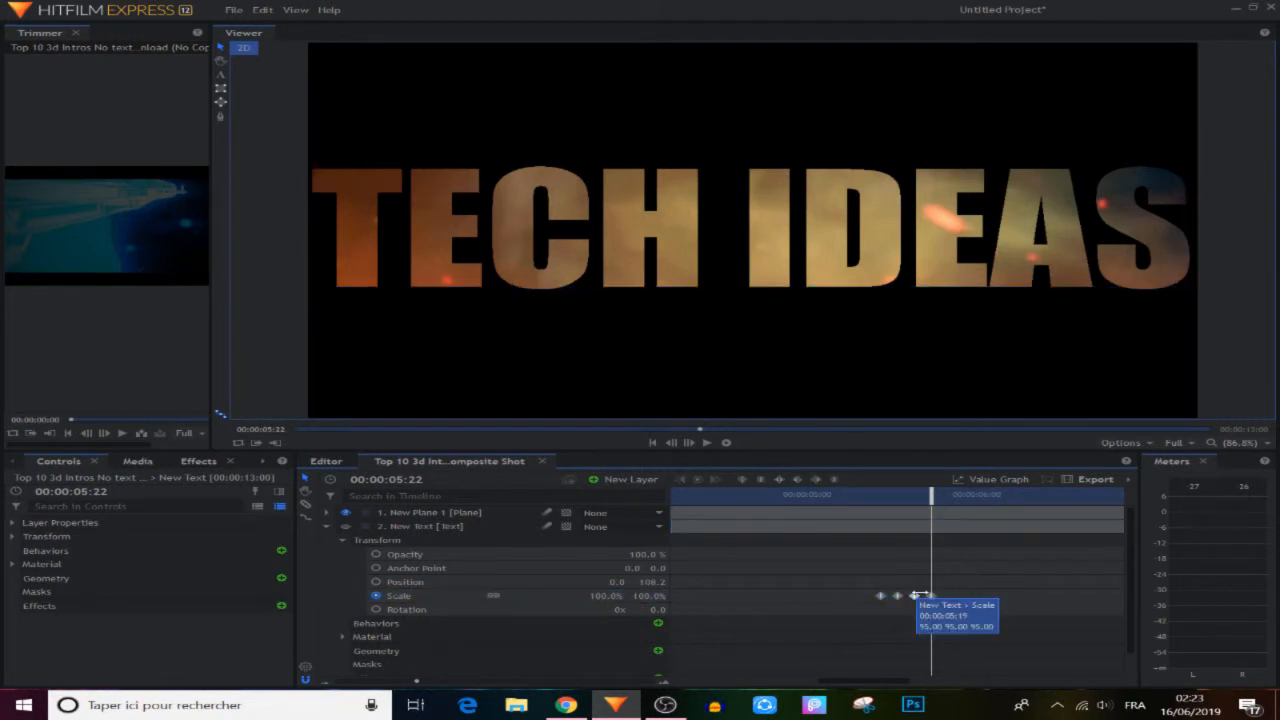
Copy the 95% Scale keyframe from 00:00:05:19 and paste it at 00:00:05:25.
{"action": "left_click", "coordinate": [914, 596]}
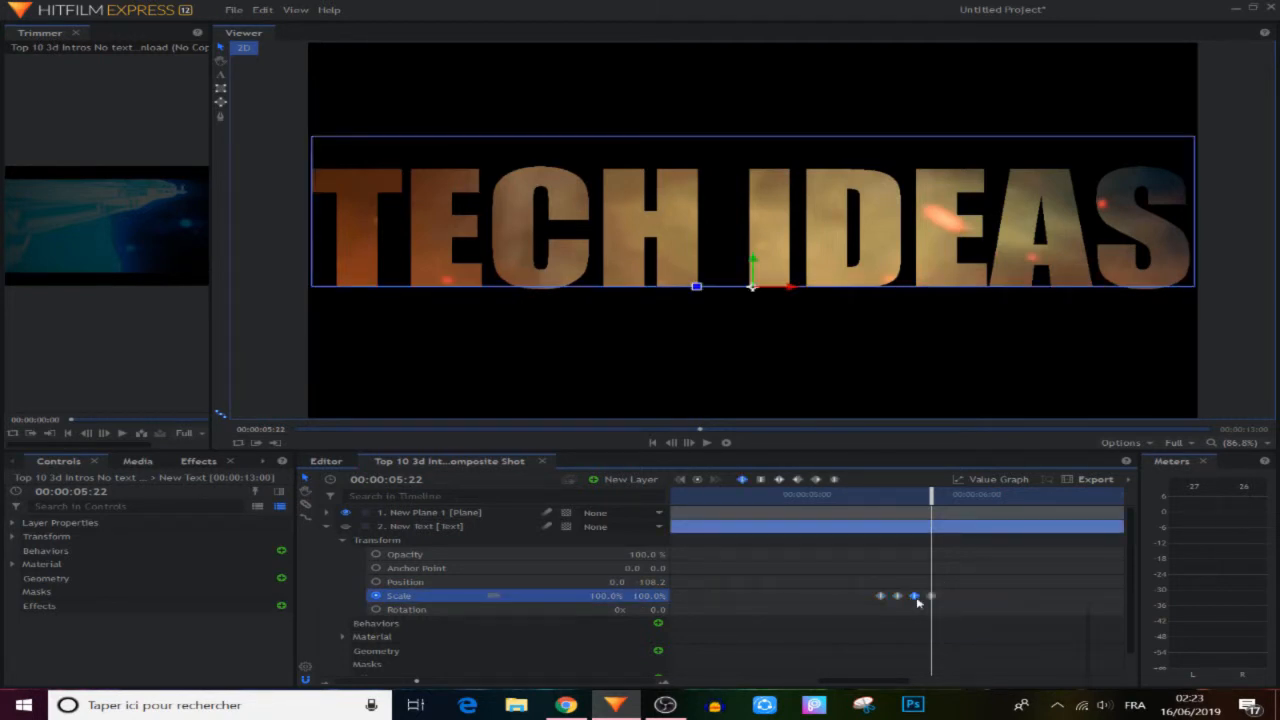
{"action": "right_click", "coordinate": [915, 597]}
{"action": "left_click", "coordinate": [932, 624]}
{"action": "left_click_drag", "start_coordinate": [931, 497], "coordinate": [948, 500]}
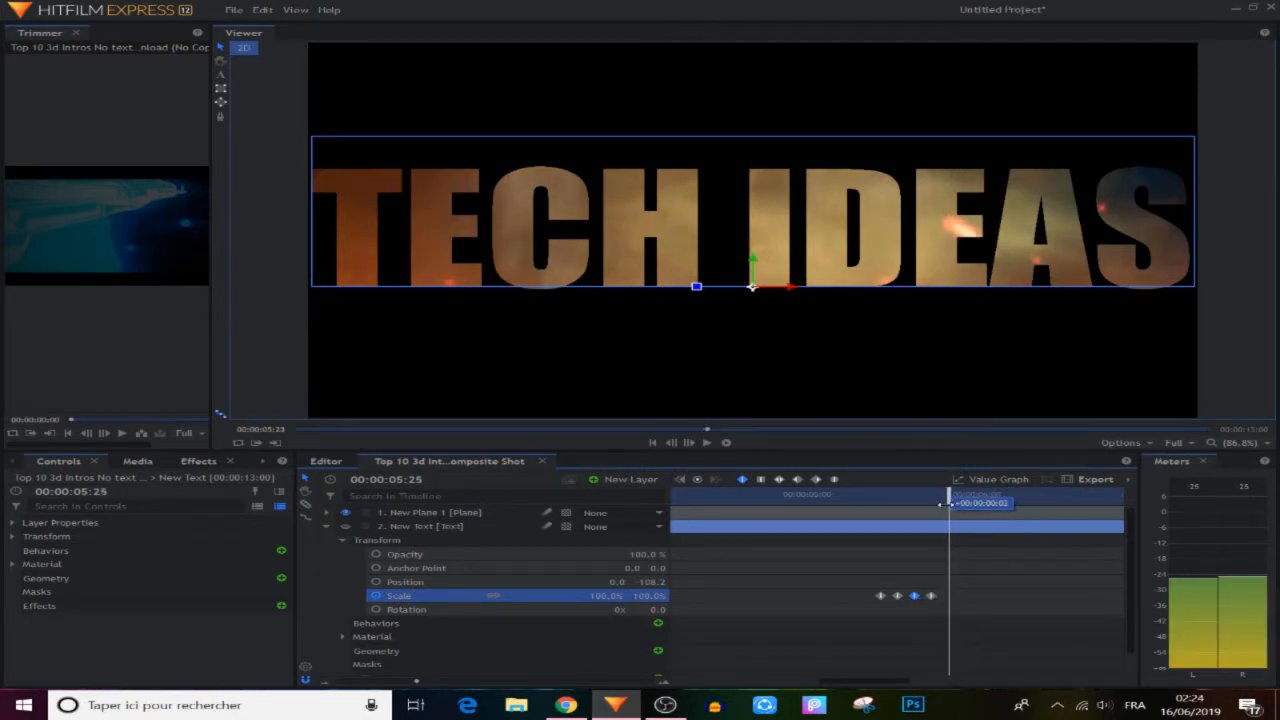
{"action": "right_click", "coordinate": [955, 600]}
{"action": "left_click", "coordinate": [980, 638]}
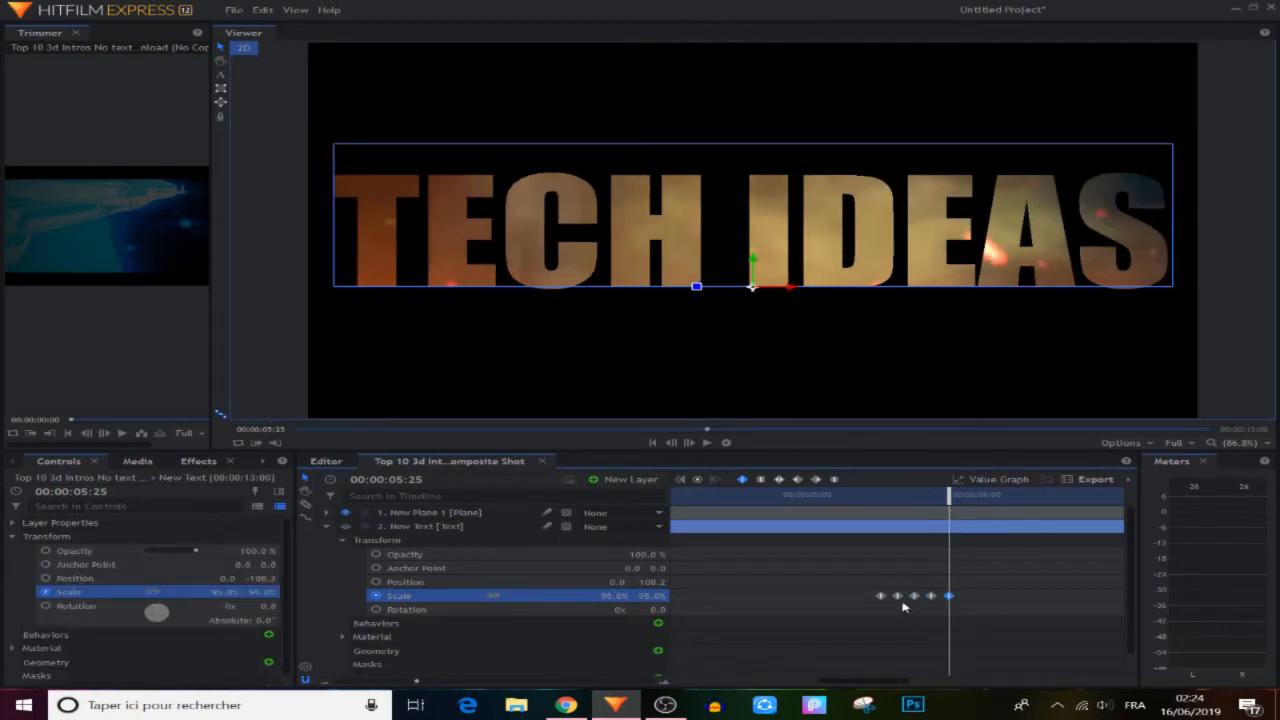
Copy the 105% Scale keyframe from 00:00:05:16 and paste it at 00:00:05:28.
{"action": "right_click", "coordinate": [898, 595]}
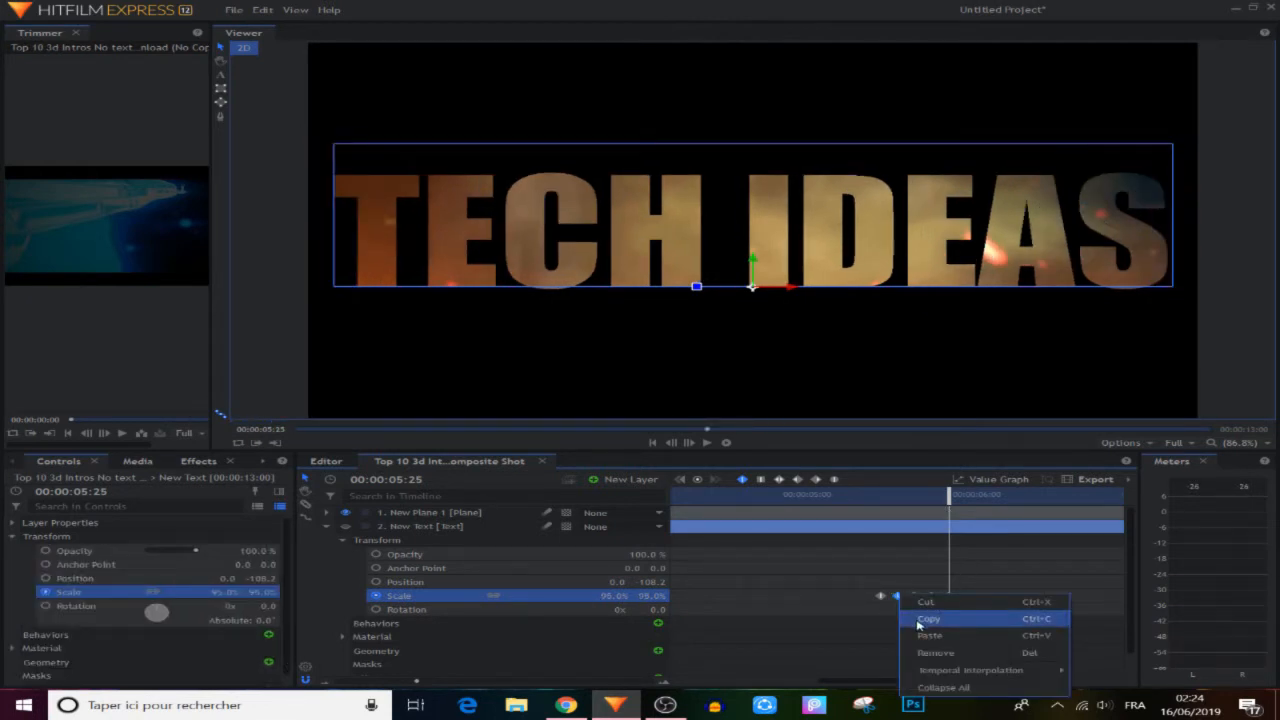
{"action": "left_click", "coordinate": [918, 622]}
{"action": "left_click_drag", "start_coordinate": [953, 494], "coordinate": [970, 517]}
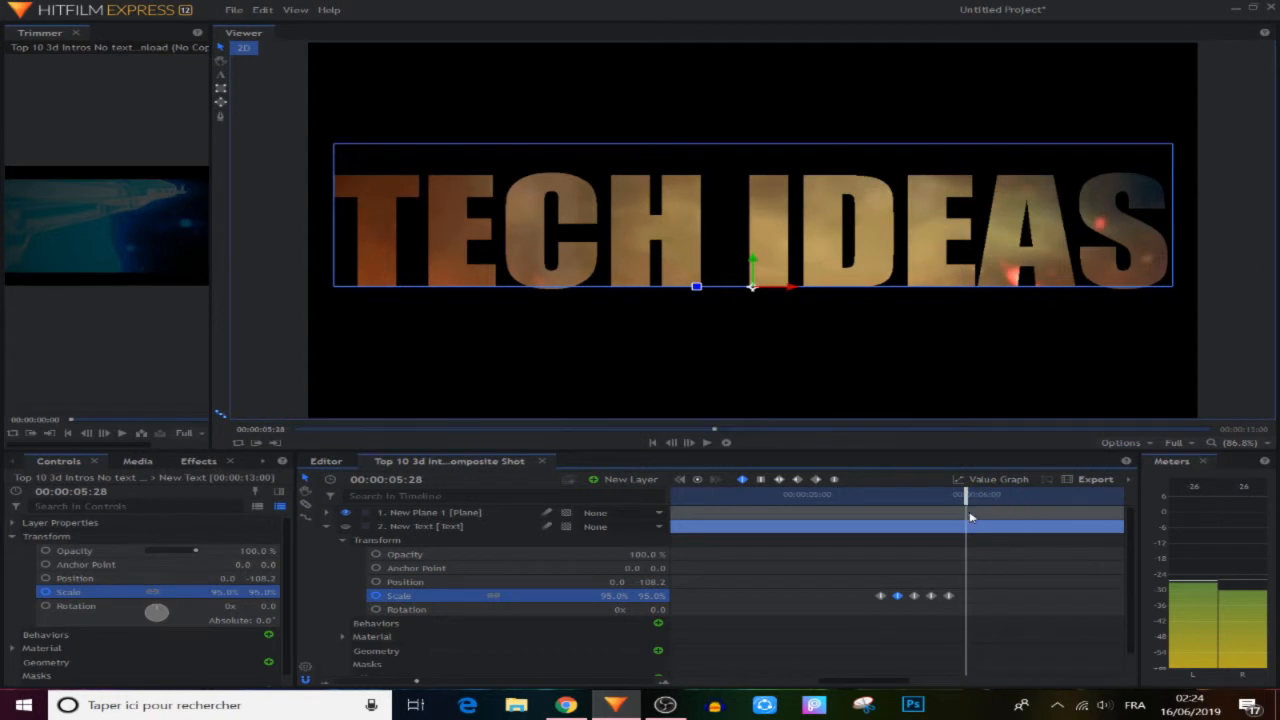
{"action": "right_click", "coordinate": [970, 600]}
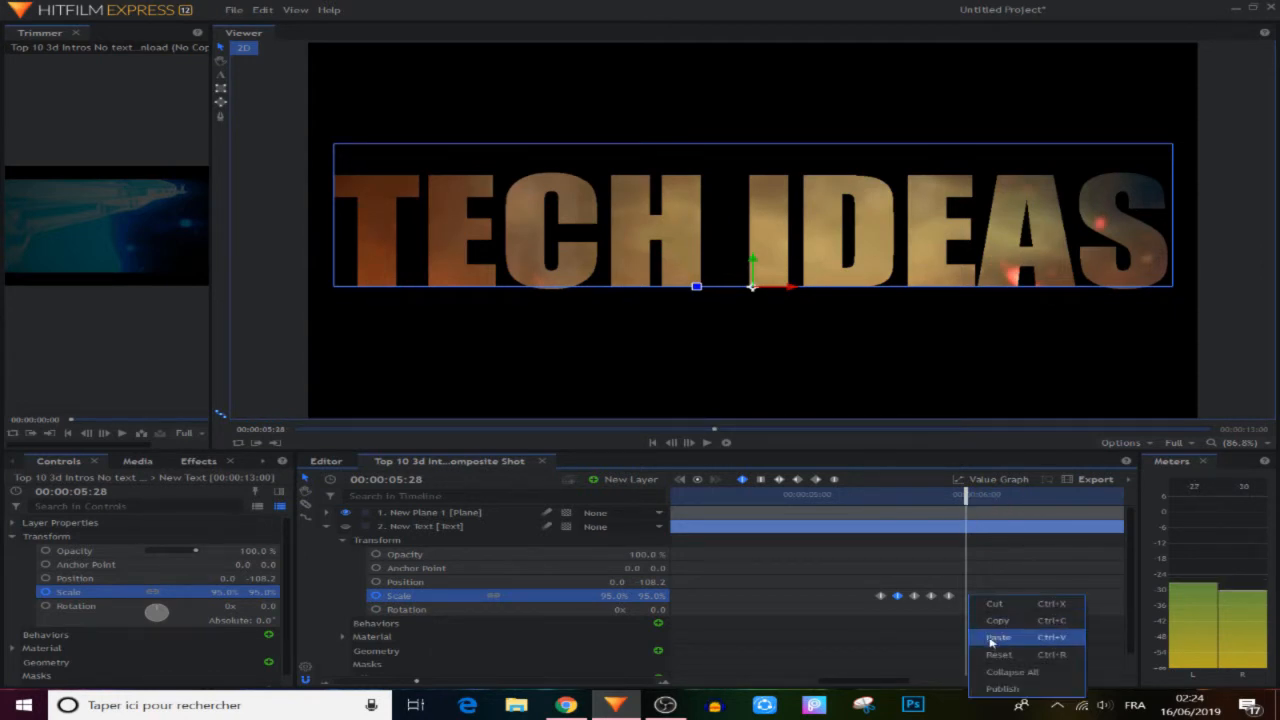
{"action": "left_click", "coordinate": [988, 642]}
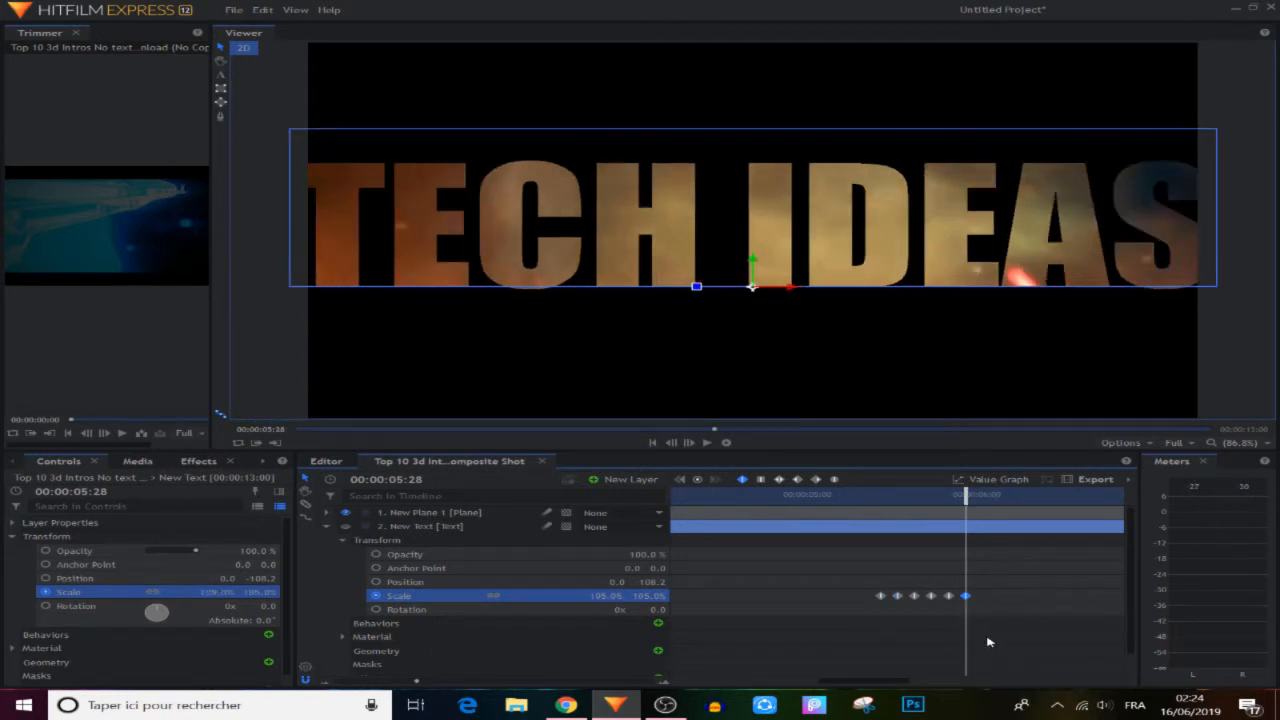
Copy the first 100% Scale keyframe from 00:00:05:13 and paste it at 00:00:06:01.
{"action": "right_click", "coordinate": [880, 598]}
{"action": "left_click", "coordinate": [908, 618]}
{"action": "left_click_drag", "start_coordinate": [966, 497], "coordinate": [970, 497]}
{"action": "left_click", "coordinate": [965, 595]}
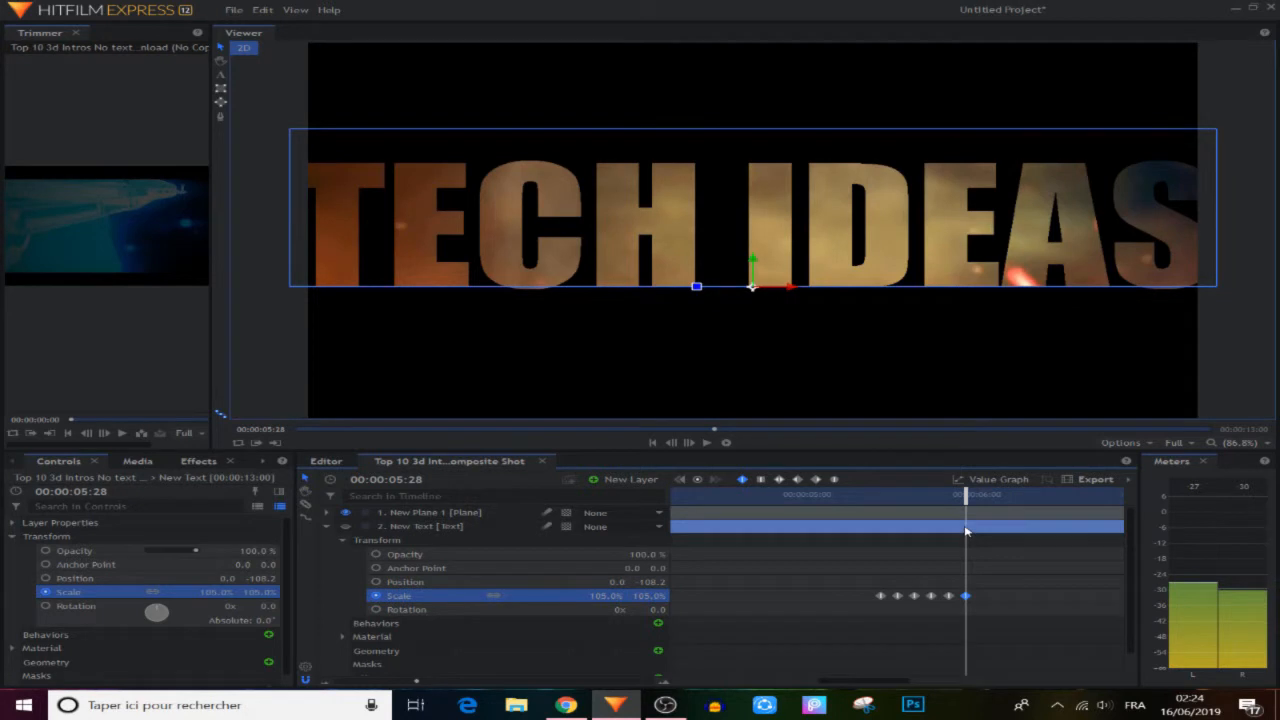
{"action": "left_click_drag", "start_coordinate": [966, 497], "coordinate": [978, 502]}
{"action": "right_click", "coordinate": [984, 594]}
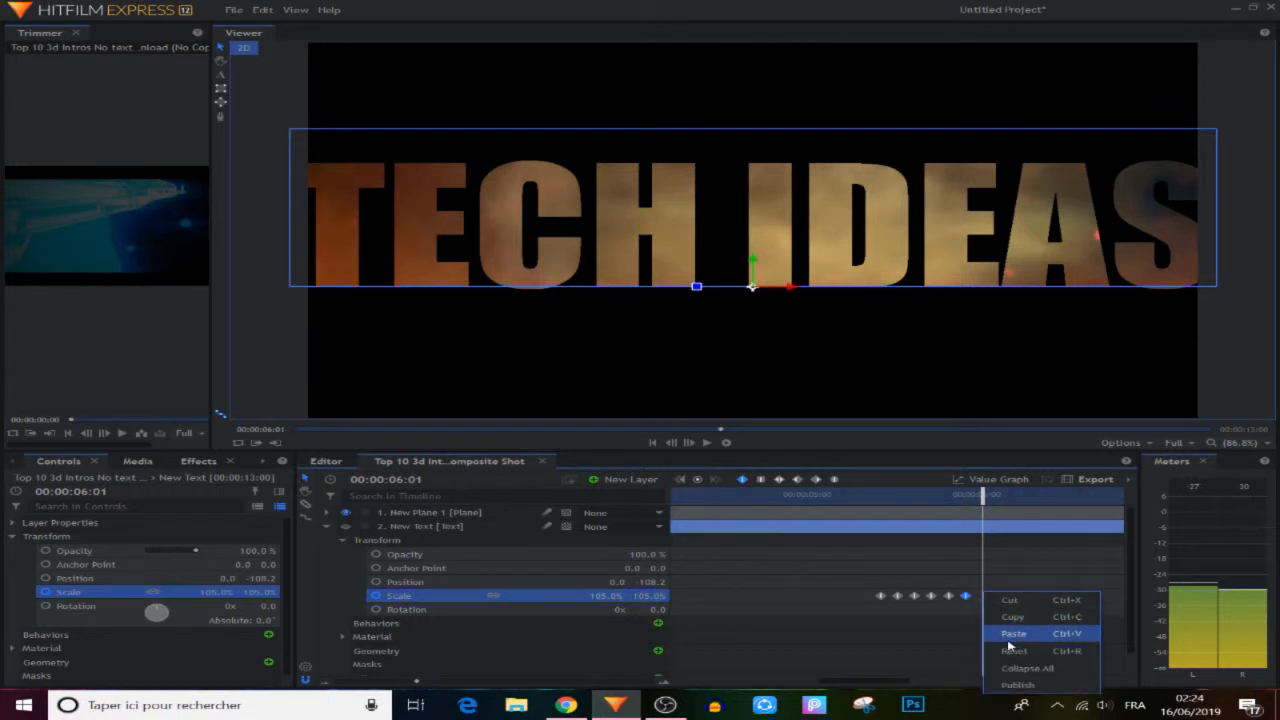
{"action": "left_click", "coordinate": [1008, 638]}
{"action": "left_click", "coordinate": [1029, 590]}
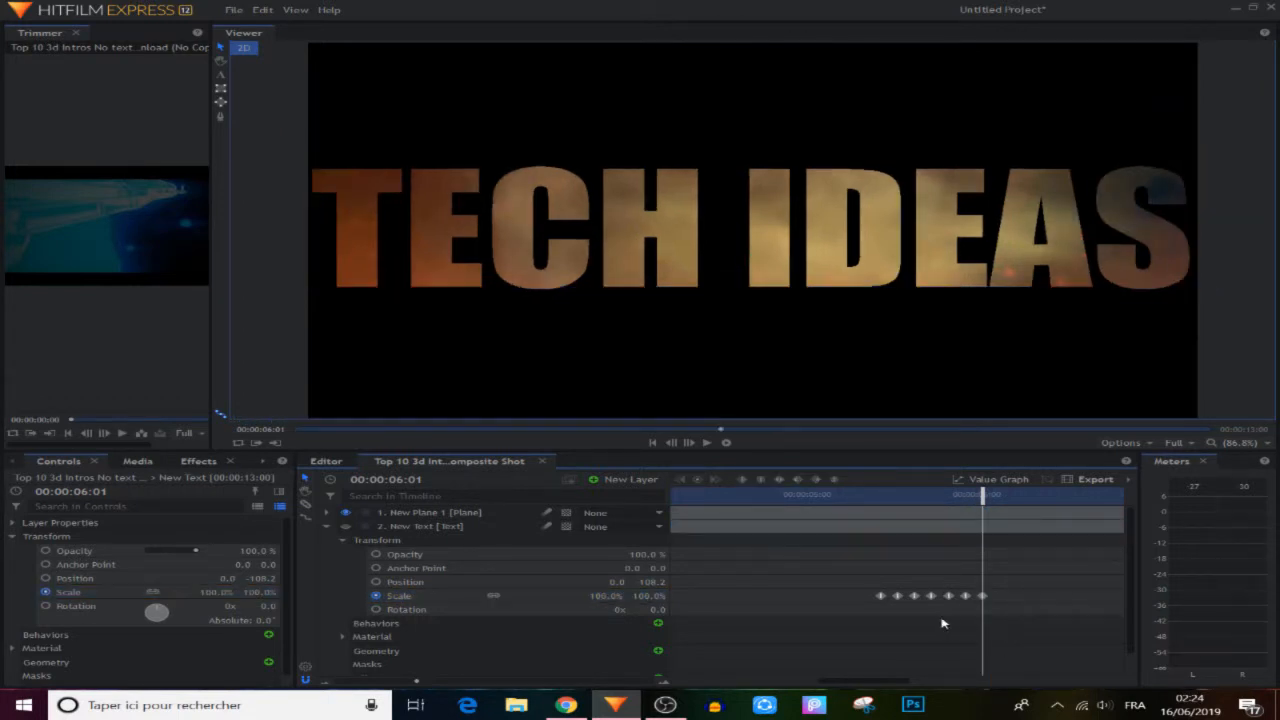
Enlarge the viewer and play the composite shot from 00:00:05:08 to check the title's scale pulse.
{"action": "left_click_drag", "start_coordinate": [1043, 588], "coordinate": [860, 611]}
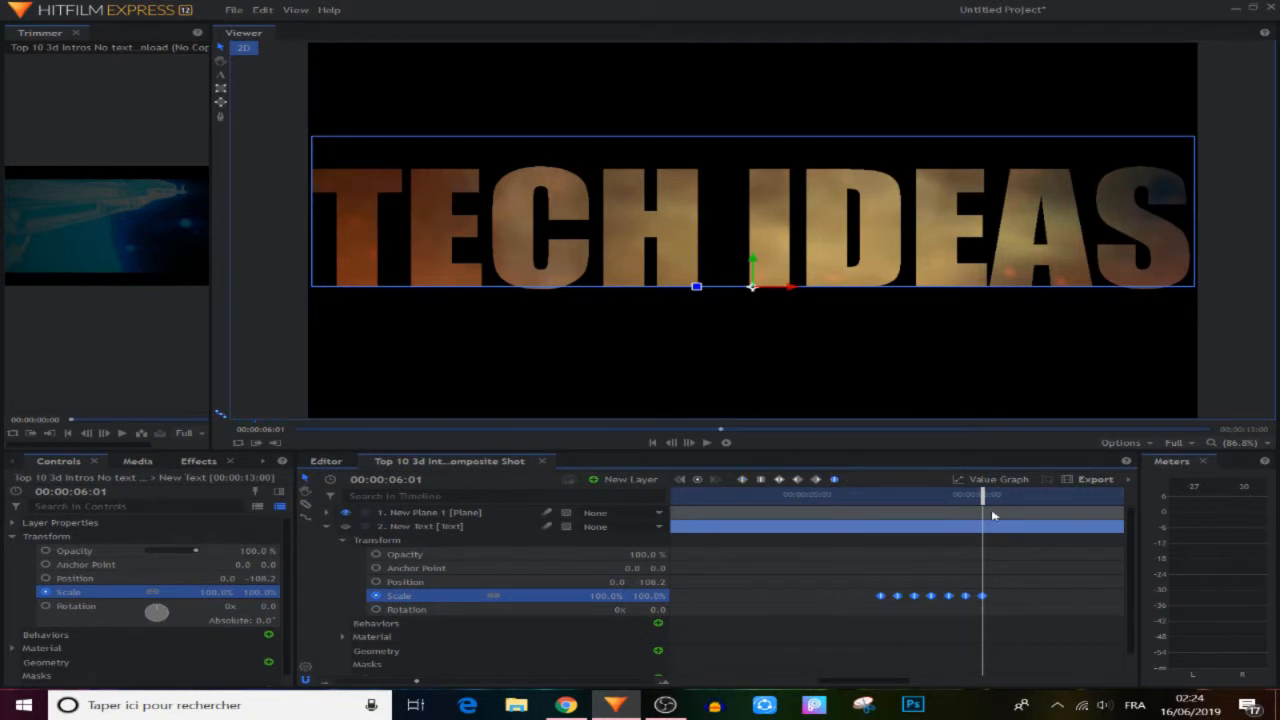
{"action": "left_click_drag", "start_coordinate": [981, 497], "coordinate": [855, 497]}
{"action": "left_click", "coordinate": [815, 573]}
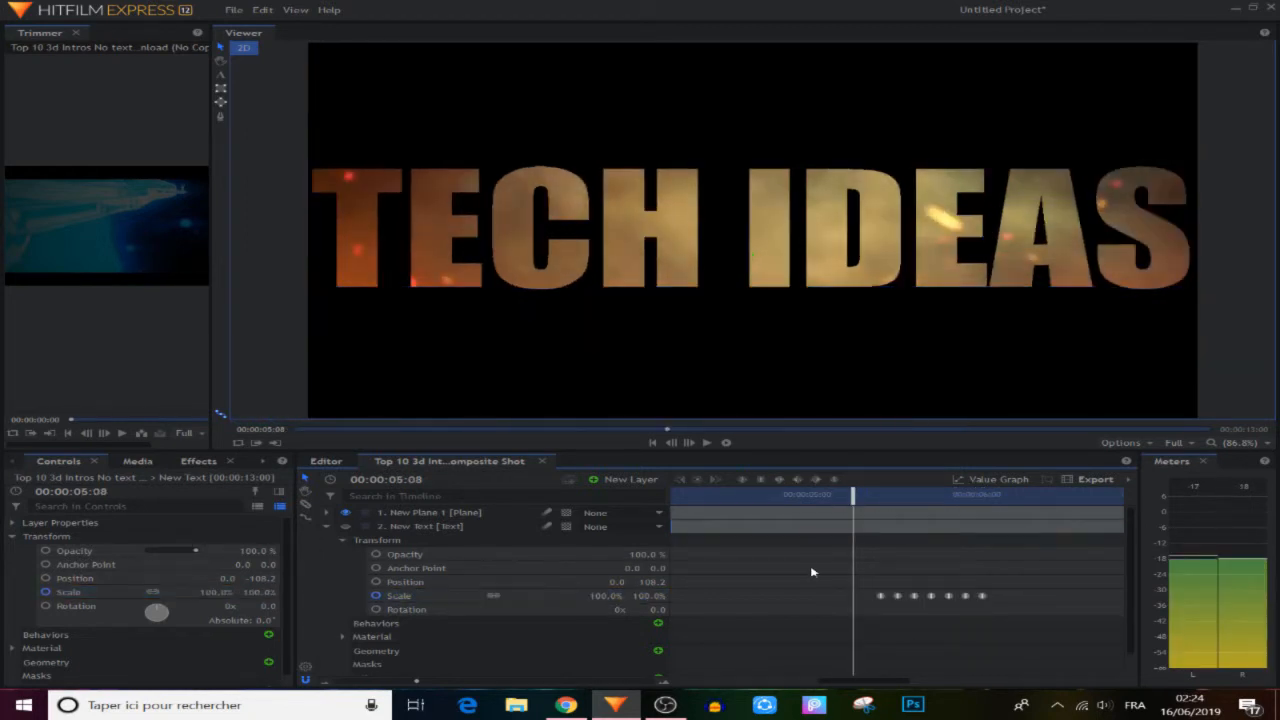
{"action": "left_click_drag", "start_coordinate": [811, 451], "coordinate": [820, 532]}
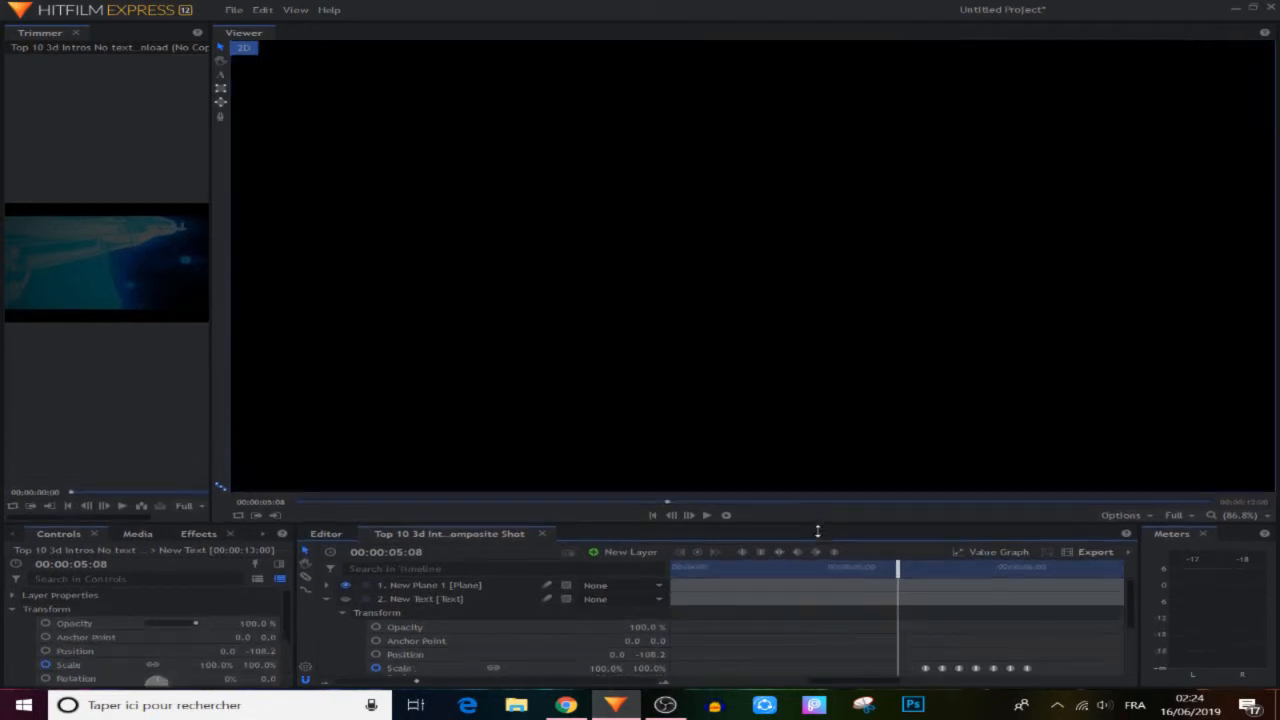
{"action": "scroll", "coordinate": [937, 643], "scroll_direction": "down", "scroll_amount": 1}
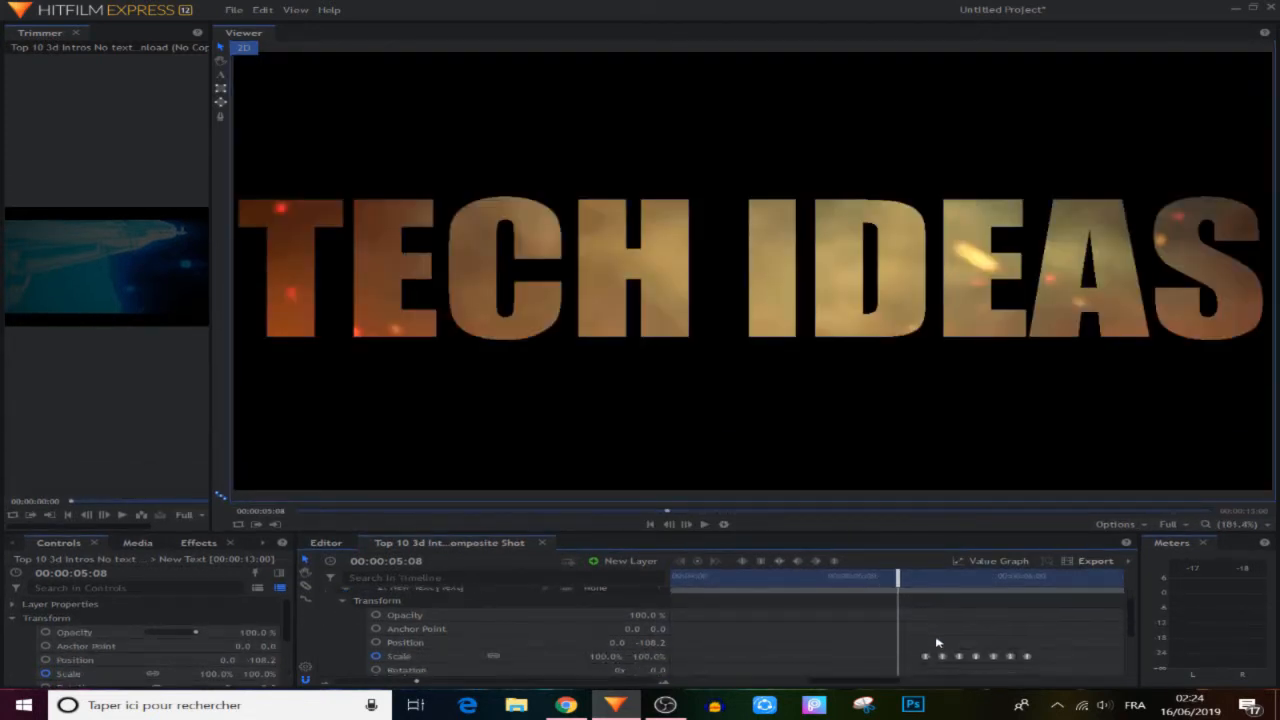
{"action": "left_click", "coordinate": [705, 525]}
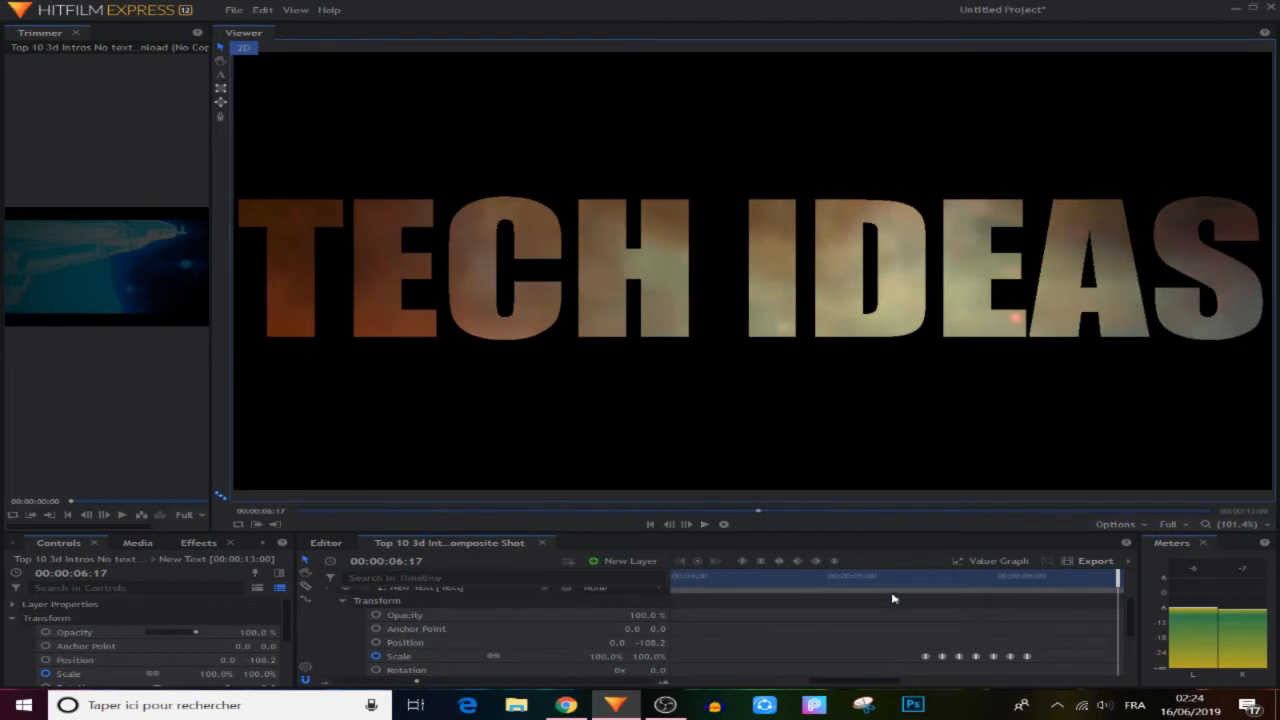
{"action": "left_click", "coordinate": [704, 525]}
{"action": "left_click", "coordinate": [704, 527]}
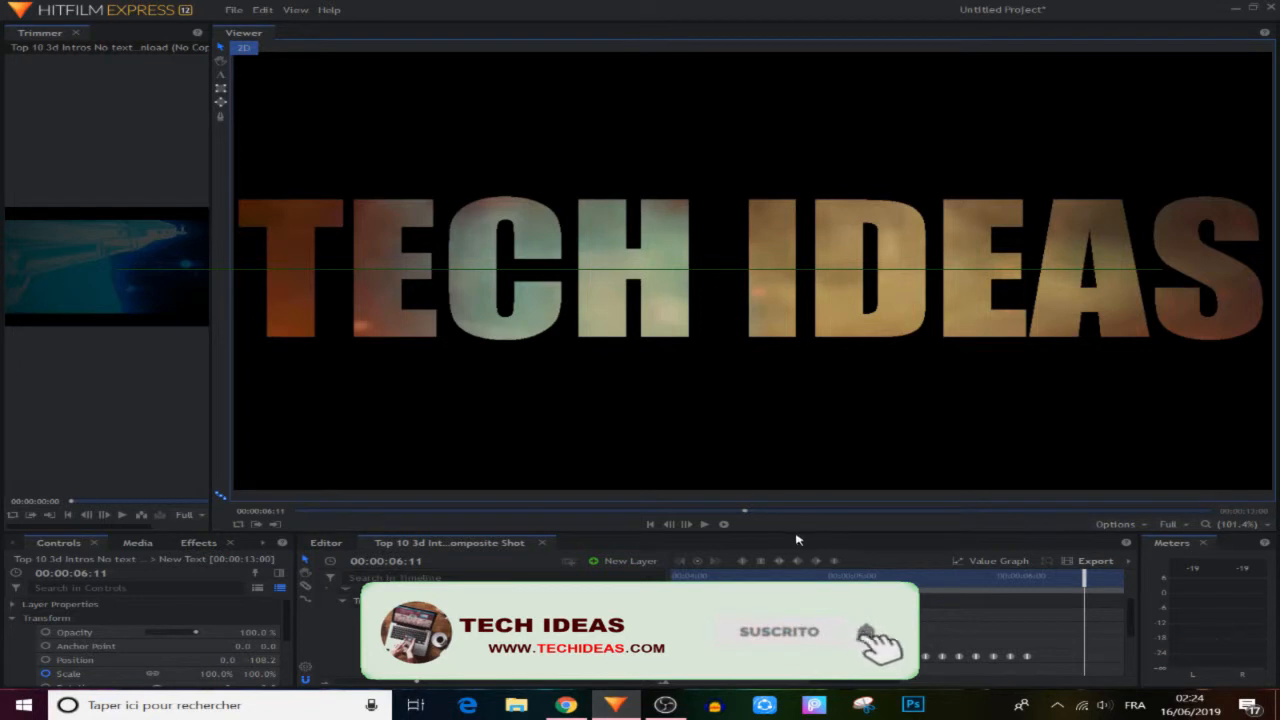
Select the whole series of the title's Scale keyframes in the composite shot and copy it.
{"action": "left_click_drag", "start_coordinate": [798, 535], "coordinate": [785, 340]}
{"action": "left_click_drag", "start_coordinate": [891, 472], "coordinate": [735, 527]}
{"action": "right_click", "coordinate": [744, 510]}
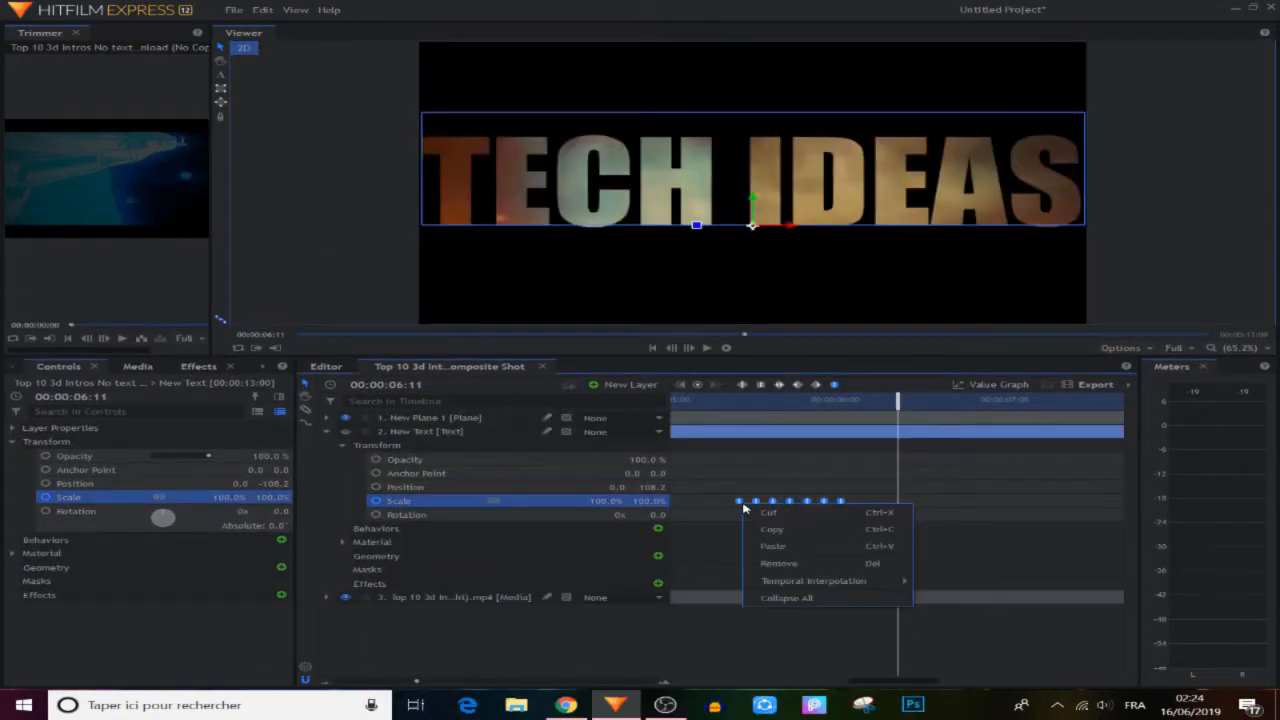
{"action": "left_click", "coordinate": [770, 529]}
Paste the copied series of Scale keyframes on the title at 00:00:06:24.
{"action": "left_click", "coordinate": [323, 684]}
{"action": "left_click", "coordinate": [324, 685]}
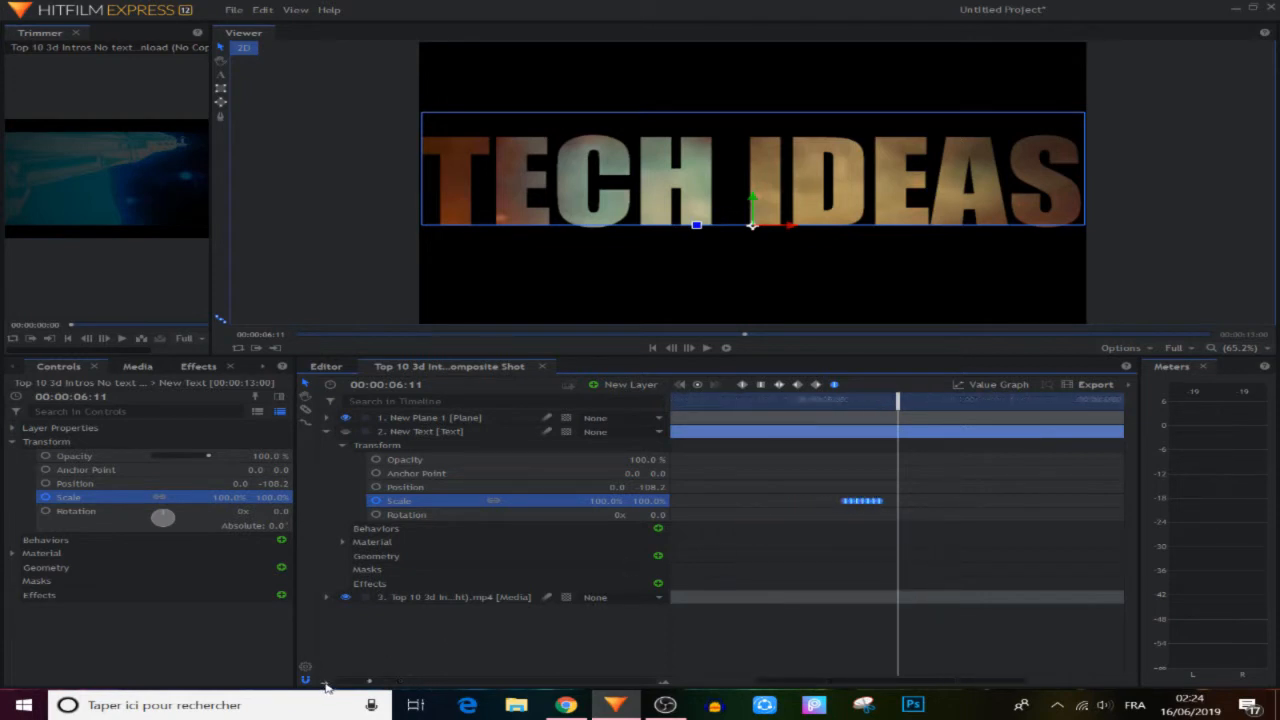
{"action": "left_click", "coordinate": [908, 402]}
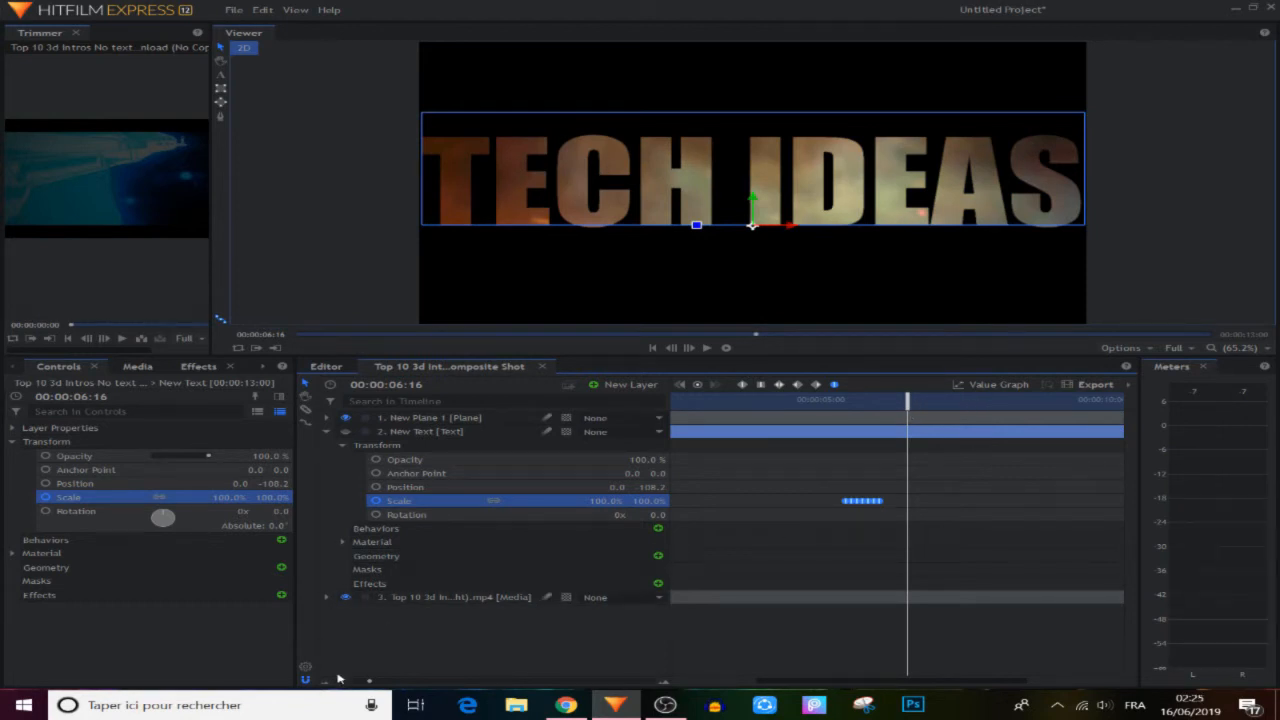
{"action": "left_click", "coordinate": [324, 685]}
{"action": "left_click", "coordinate": [324, 685]}
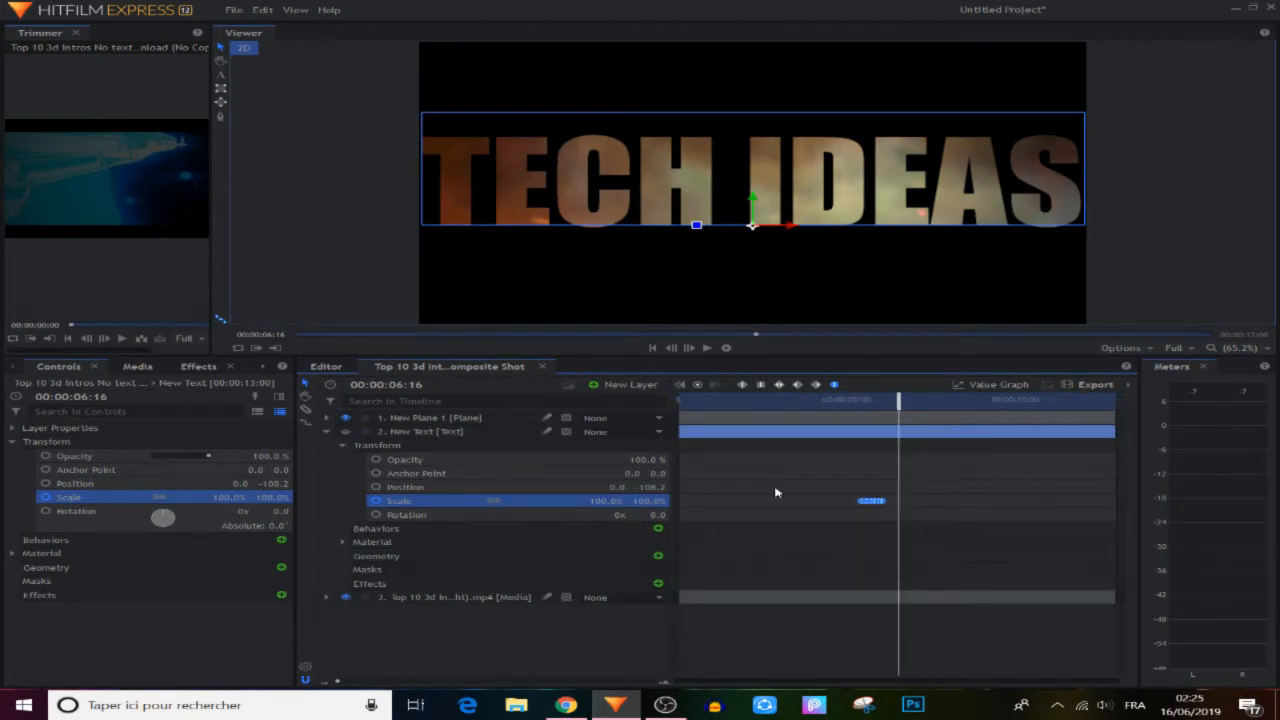
{"action": "left_click_drag", "start_coordinate": [898, 401], "coordinate": [910, 400]}
{"action": "left_click_drag", "start_coordinate": [922, 407], "coordinate": [897, 447]}
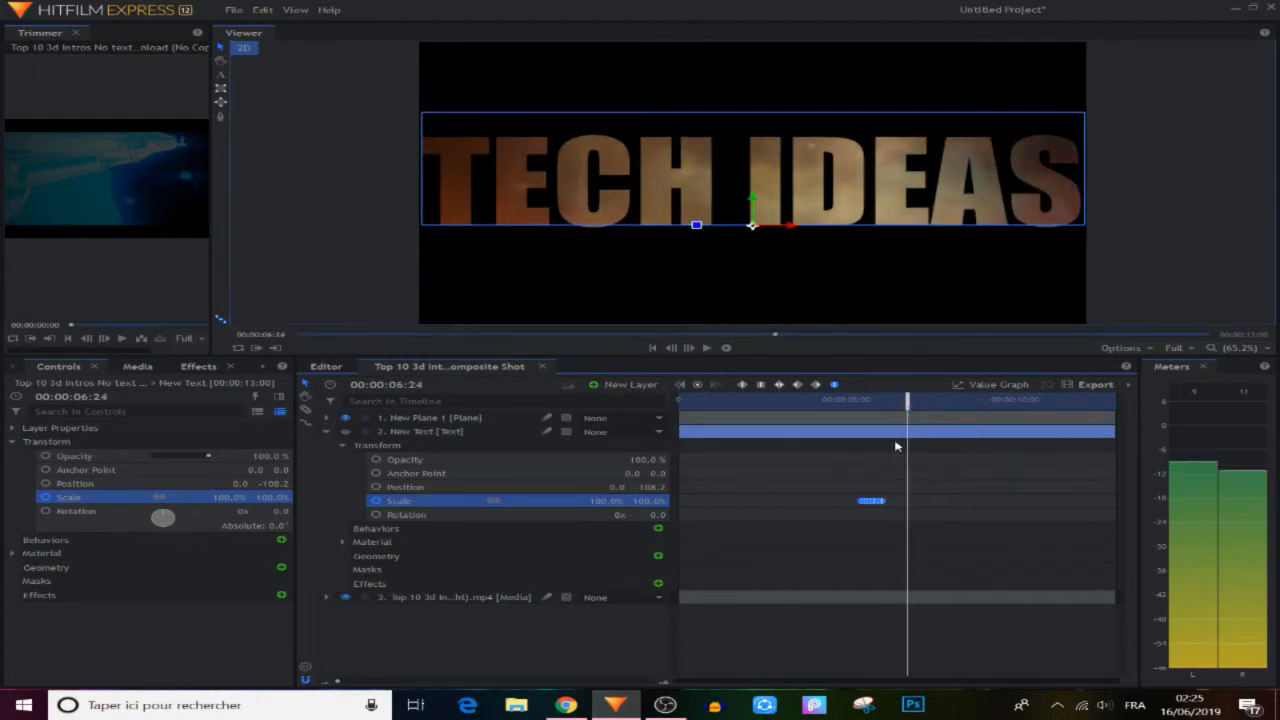
{"action": "right_click", "coordinate": [910, 503]}
{"action": "left_click", "coordinate": [926, 545]}
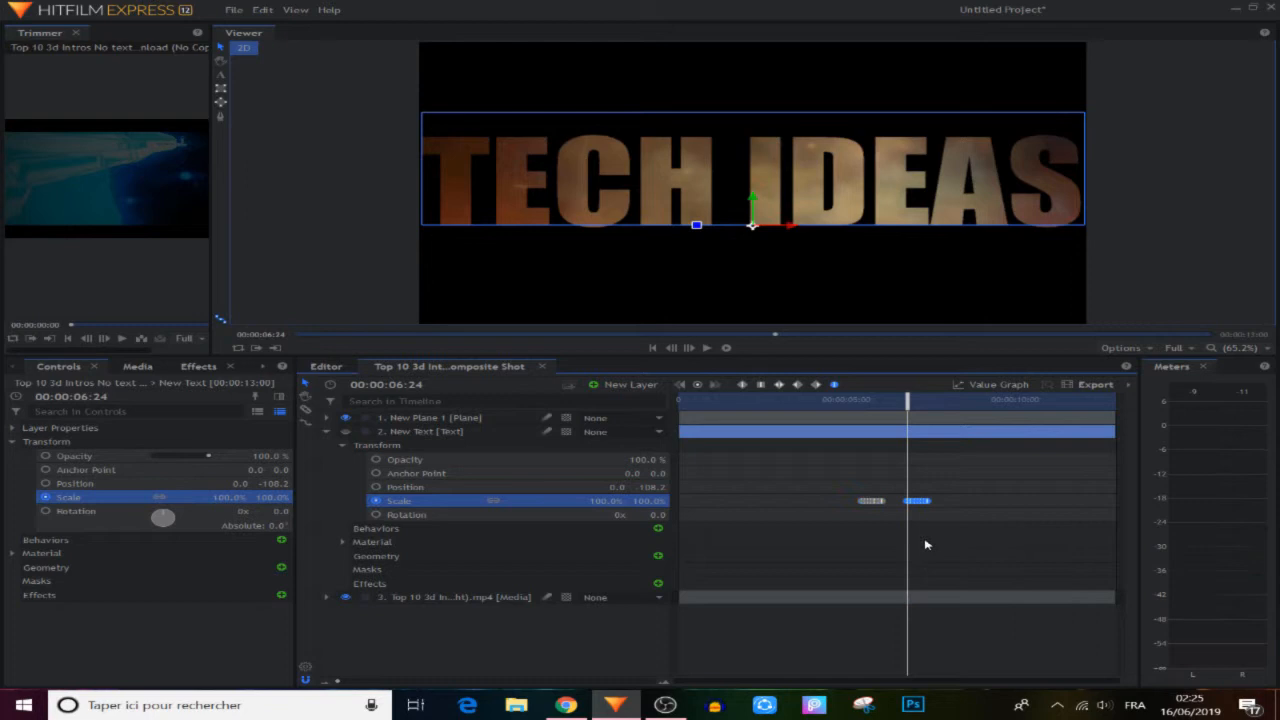
Paste the same series of Scale keyframes once more at 00:00:08:08.
{"action": "left_click_drag", "start_coordinate": [909, 401], "coordinate": [959, 420]}
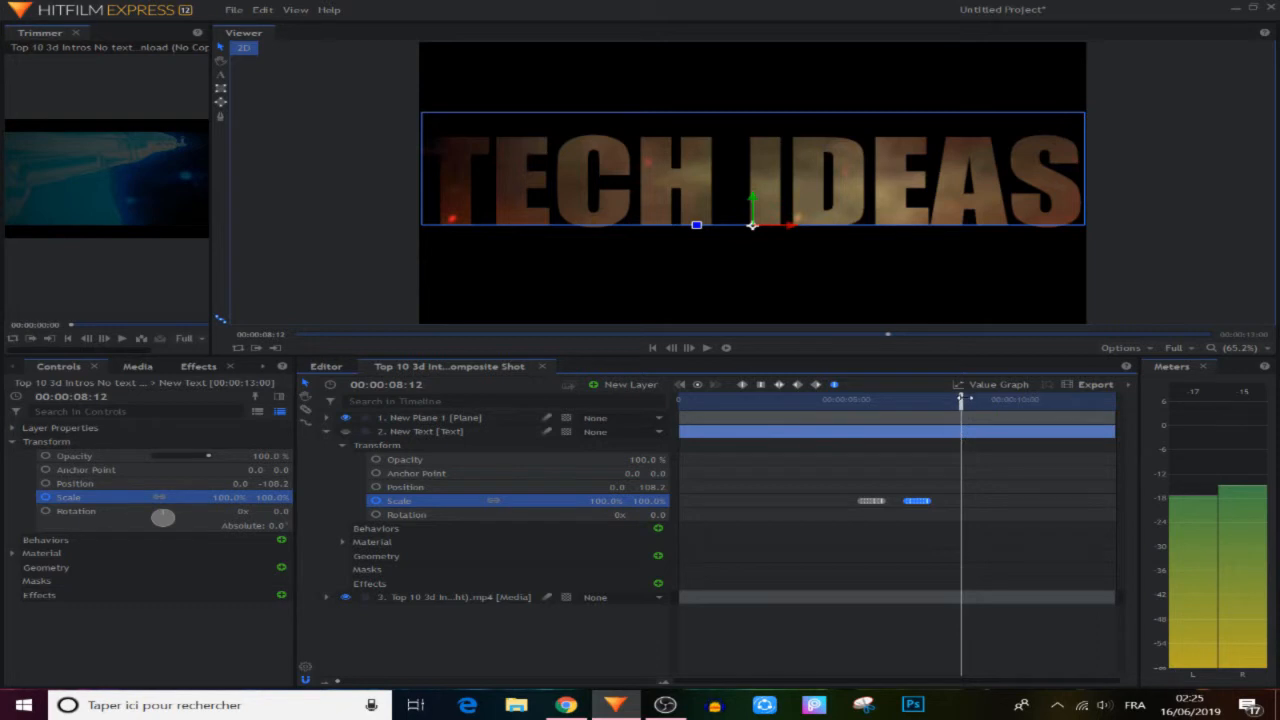
{"action": "left_click_drag", "start_coordinate": [963, 402], "coordinate": [957, 406]}
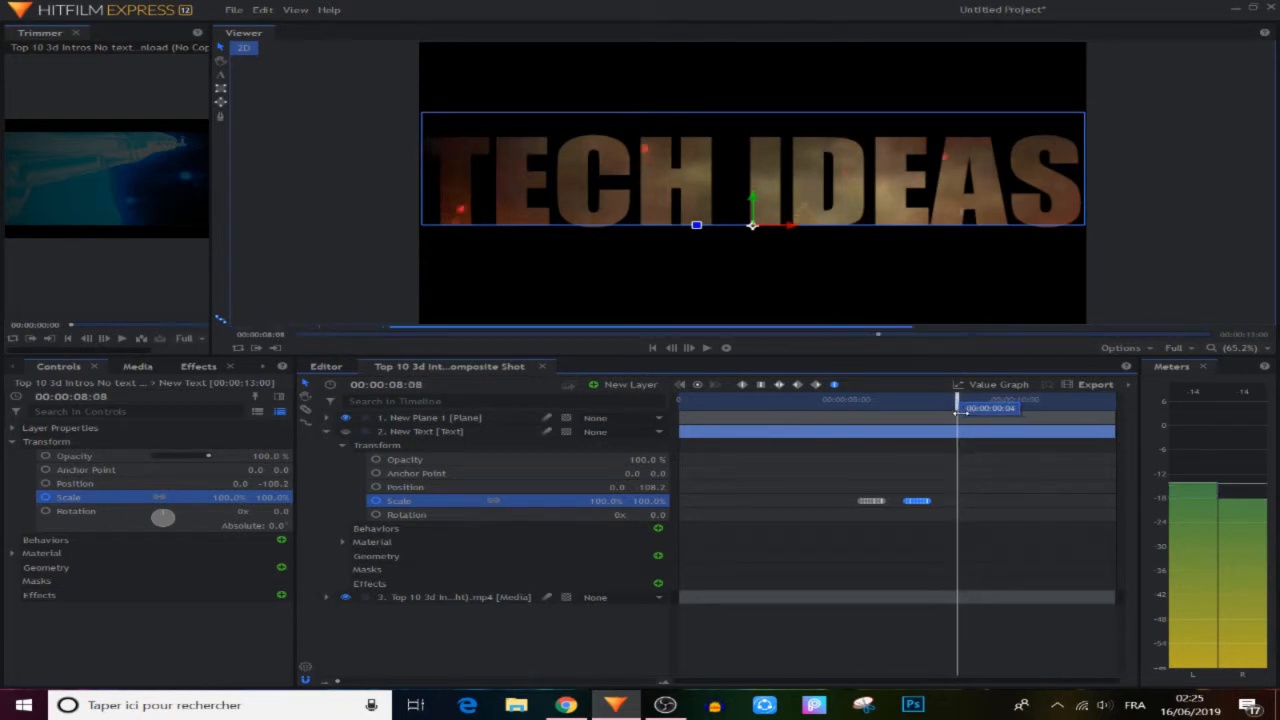
{"action": "right_click", "coordinate": [961, 505]}
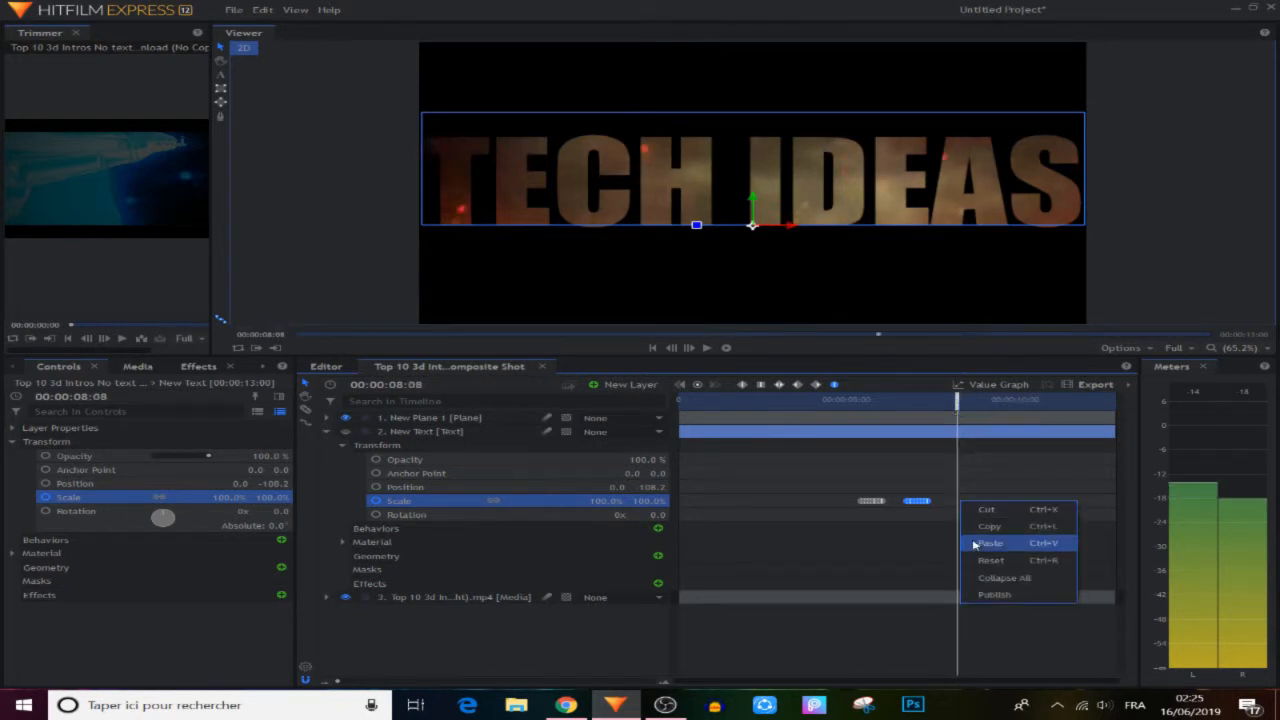
{"action": "left_click", "coordinate": [974, 545]}
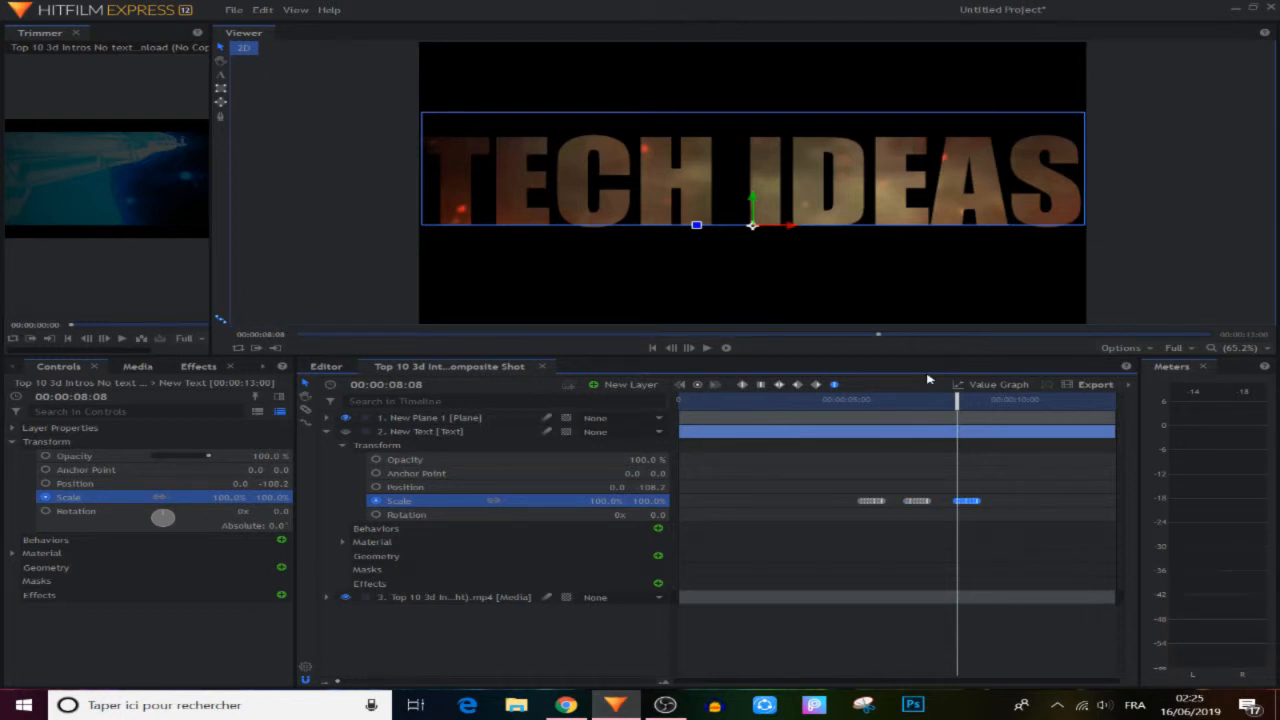
Enlarge the viewer, collapse the text layer and play the composite shot to check the repeated title pulses.
{"action": "left_click_drag", "start_coordinate": [924, 356], "coordinate": [923, 434]}
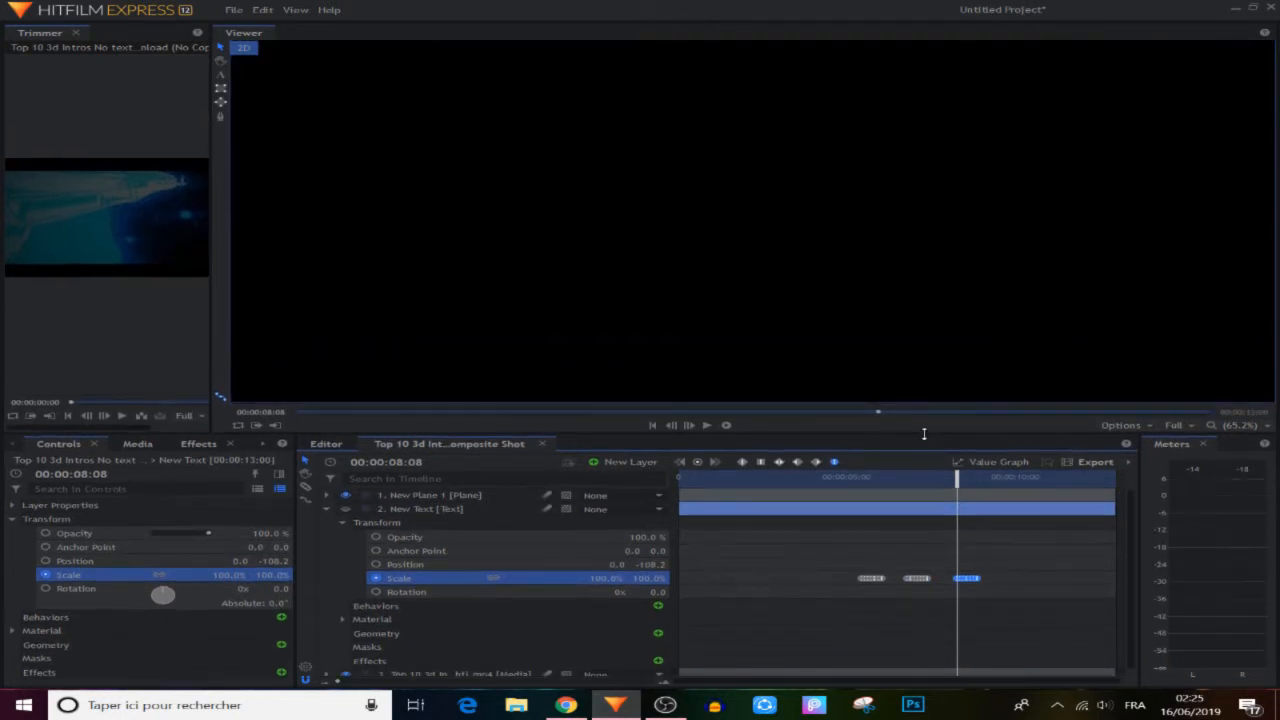
{"action": "left_click", "coordinate": [326, 495]}
{"action": "left_click", "coordinate": [326, 495]}
{"action": "left_click", "coordinate": [325, 509]}
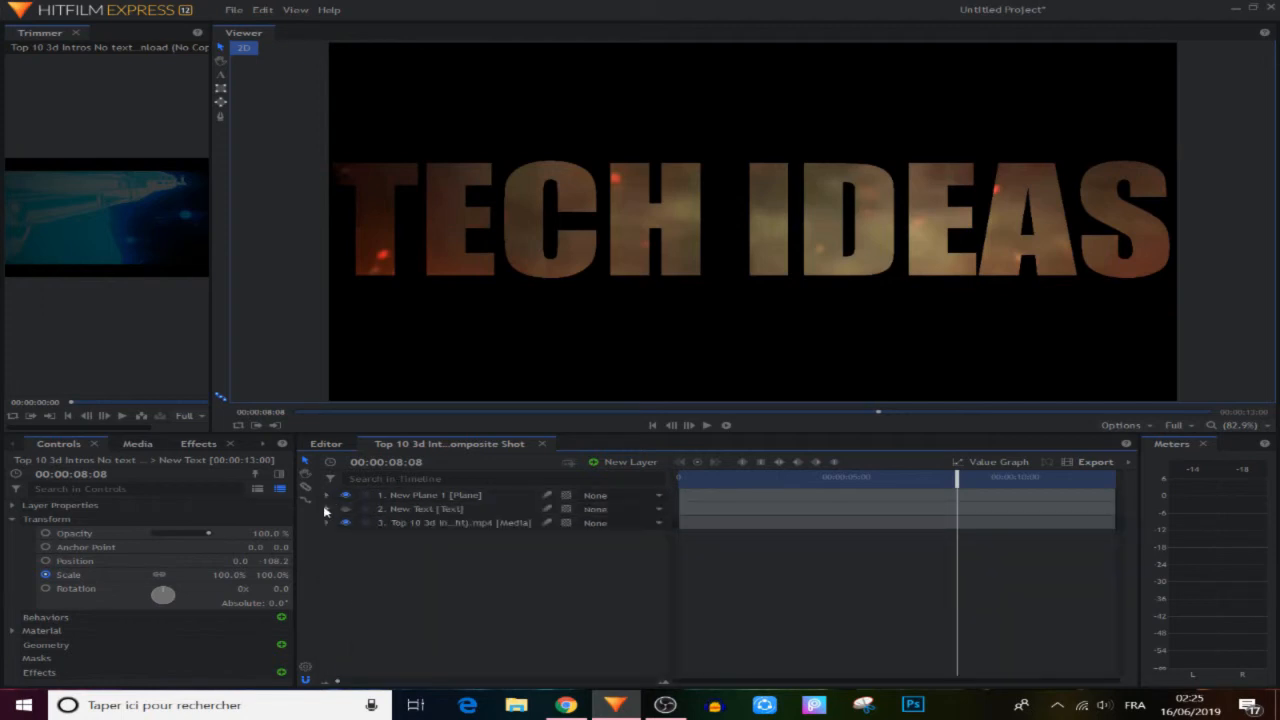
{"action": "left_click_drag", "start_coordinate": [955, 476], "coordinate": [832, 484]}
{"action": "left_click", "coordinate": [707, 425]}
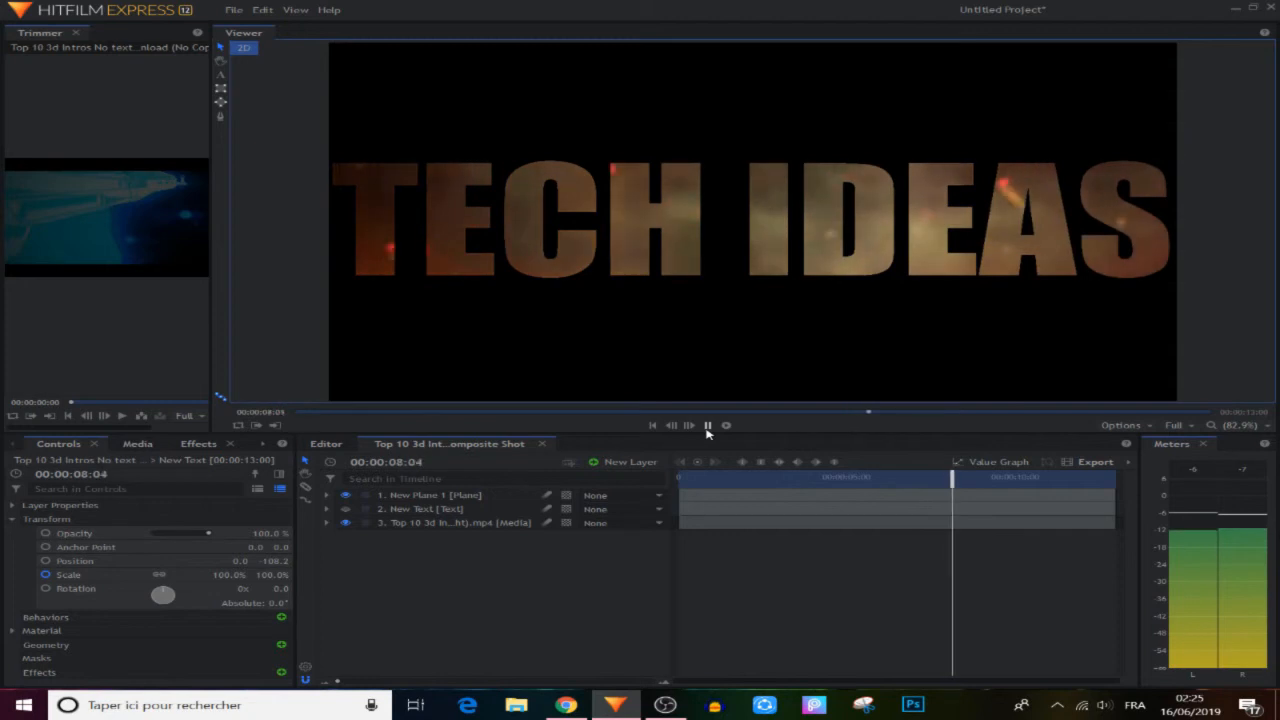
{"action": "left_click", "coordinate": [707, 425]}
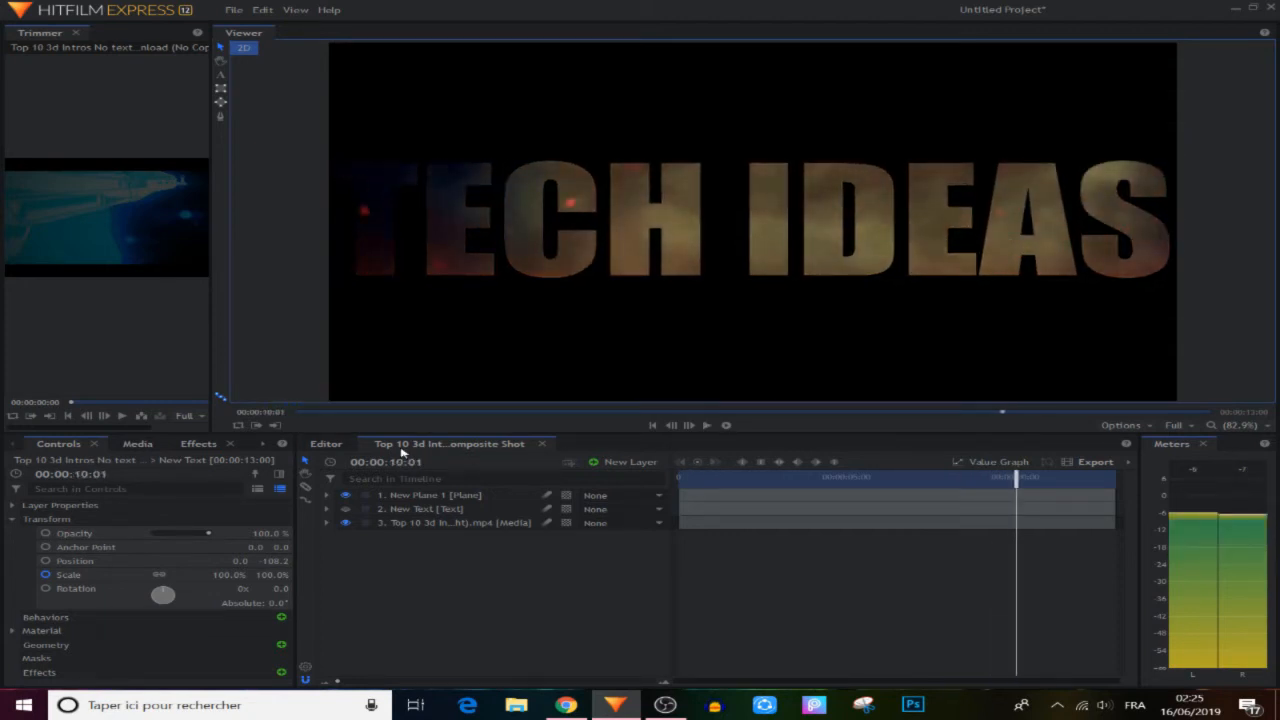
Return to the main Editor timeline and play the intro there up to 00:00:09:12.
{"action": "left_click", "coordinate": [327, 446]}
{"action": "left_click", "coordinate": [717, 427]}
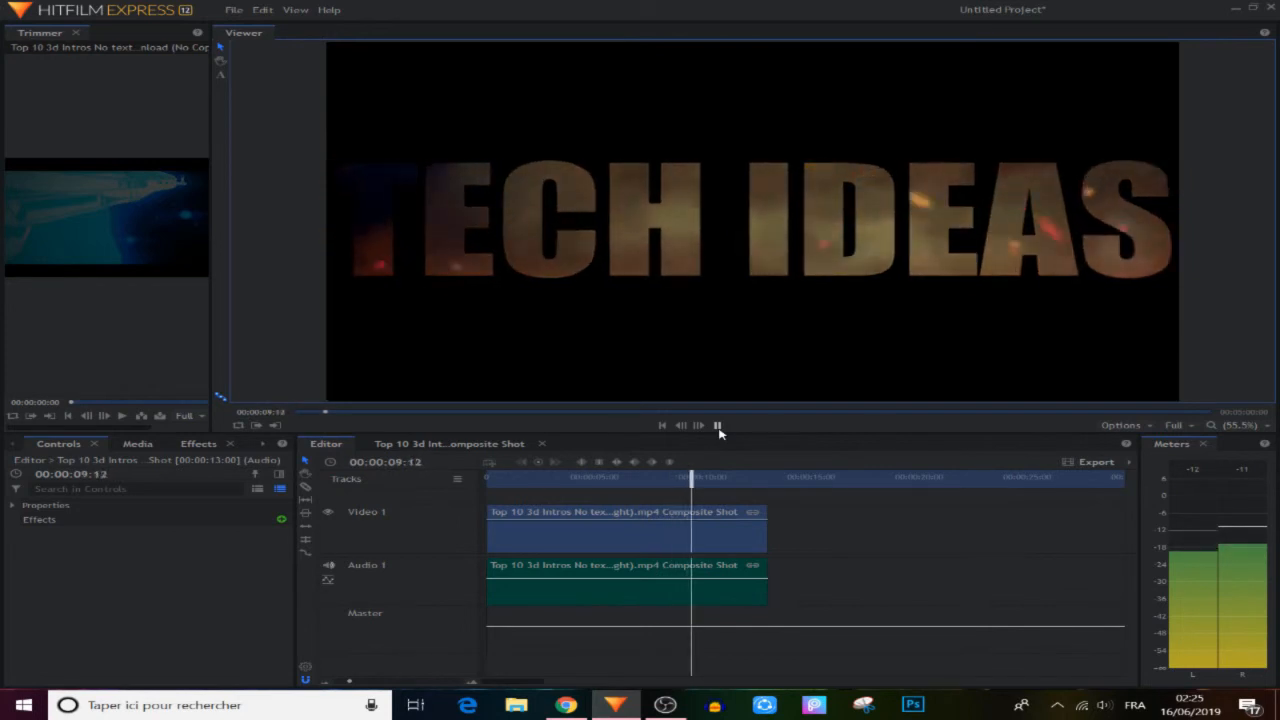
{"action": "left_click", "coordinate": [718, 426]}
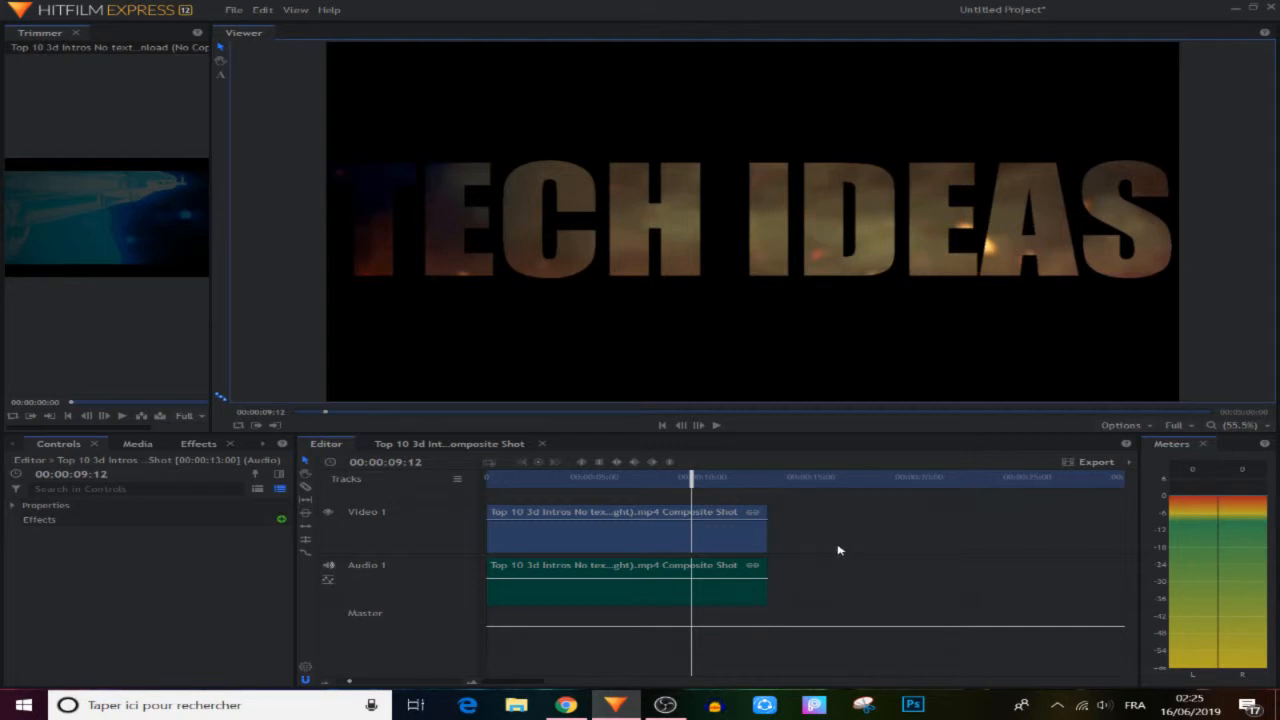
Unlink the composite shot's audio from its video and delete the audio clip from Audio 1.
{"action": "left_click", "coordinate": [712, 538]}
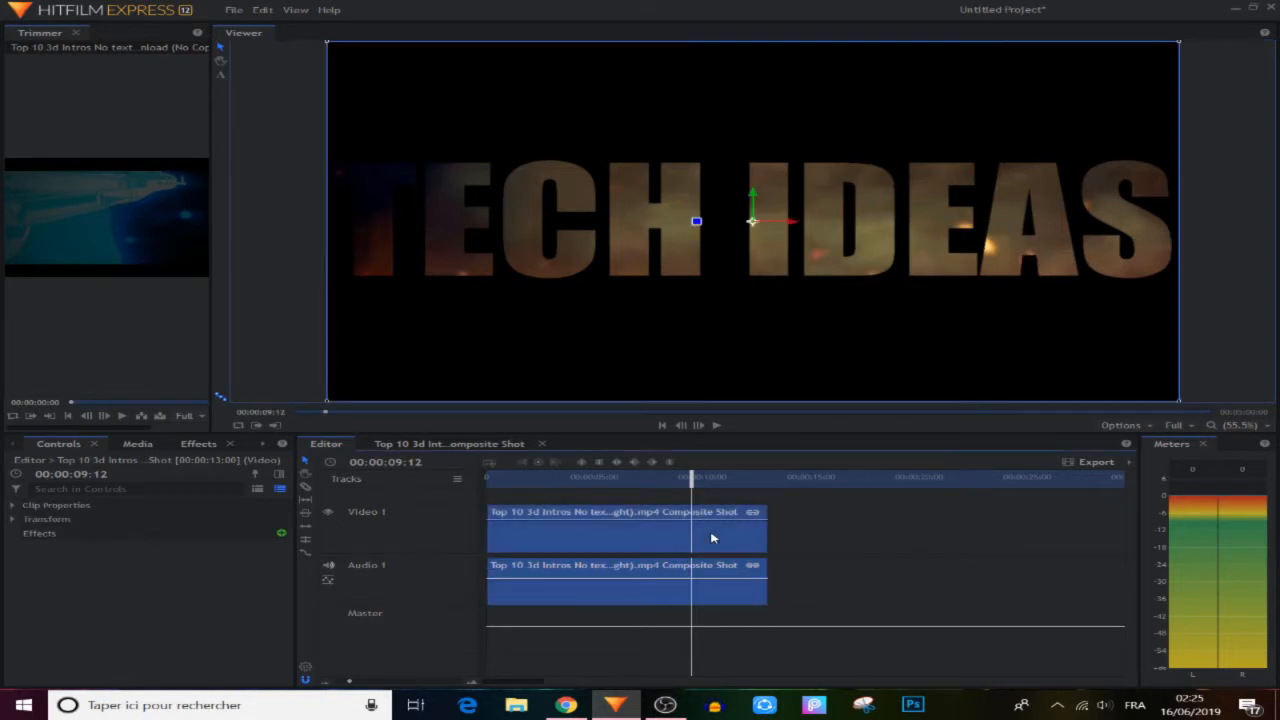
{"action": "right_click", "coordinate": [712, 536]}
{"action": "left_click", "coordinate": [762, 405]}
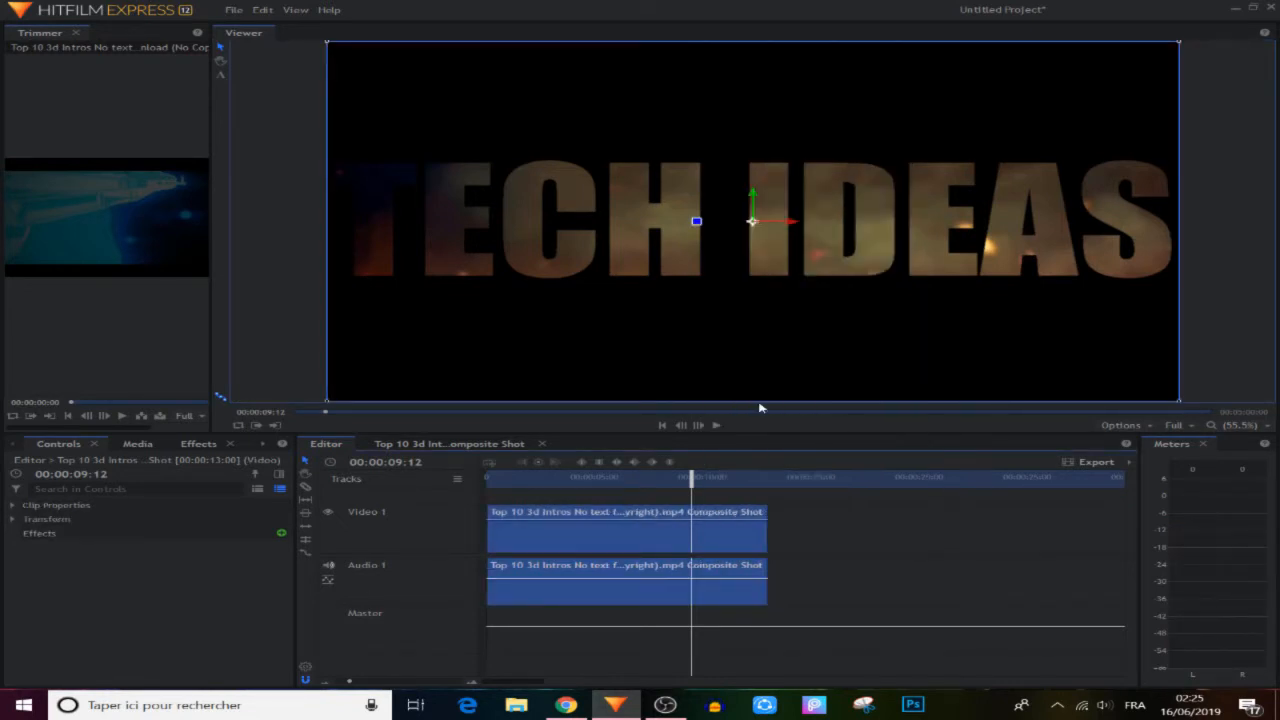
{"action": "left_click", "coordinate": [812, 557]}
{"action": "left_click", "coordinate": [714, 595]}
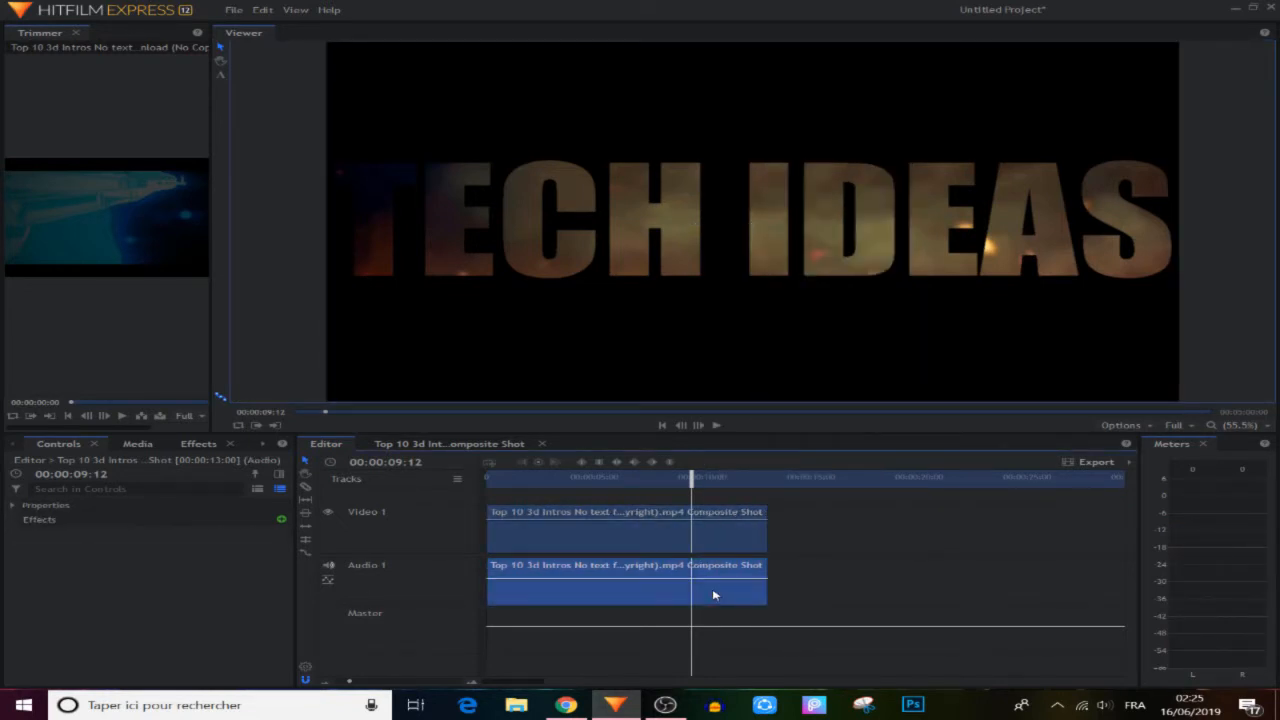
{"action": "right_click", "coordinate": [714, 595]}
{"action": "left_click", "coordinate": [760, 498]}
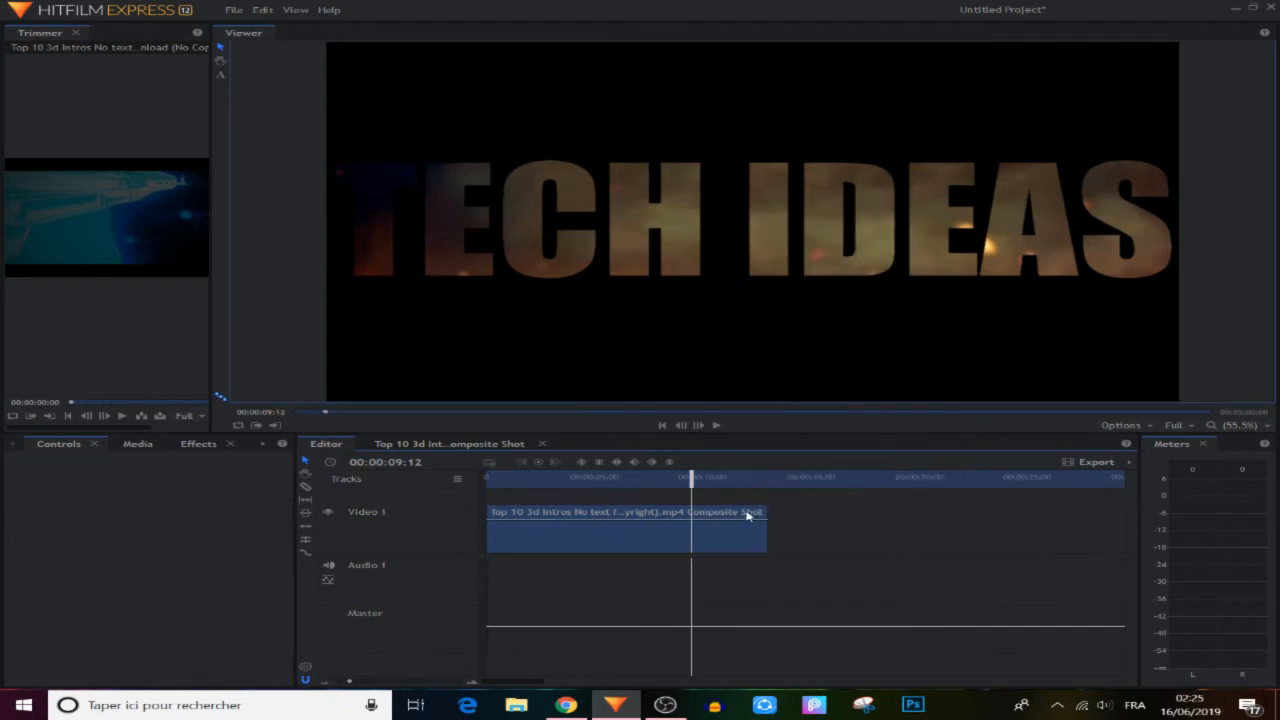
Play the opening seconds of the intro from 00:00:00:00 without its audio and return the playhead to the start.
{"action": "left_click_drag", "start_coordinate": [695, 478], "coordinate": [488, 478]}
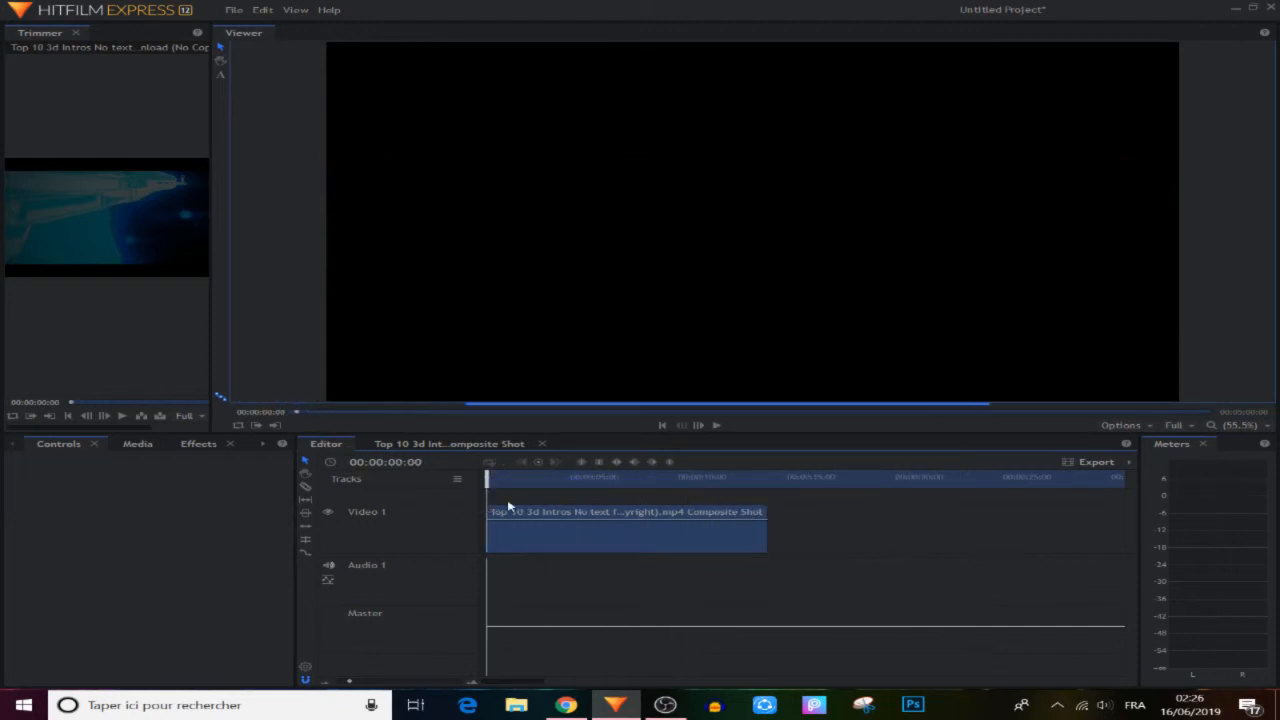
{"action": "left_click", "coordinate": [715, 425]}
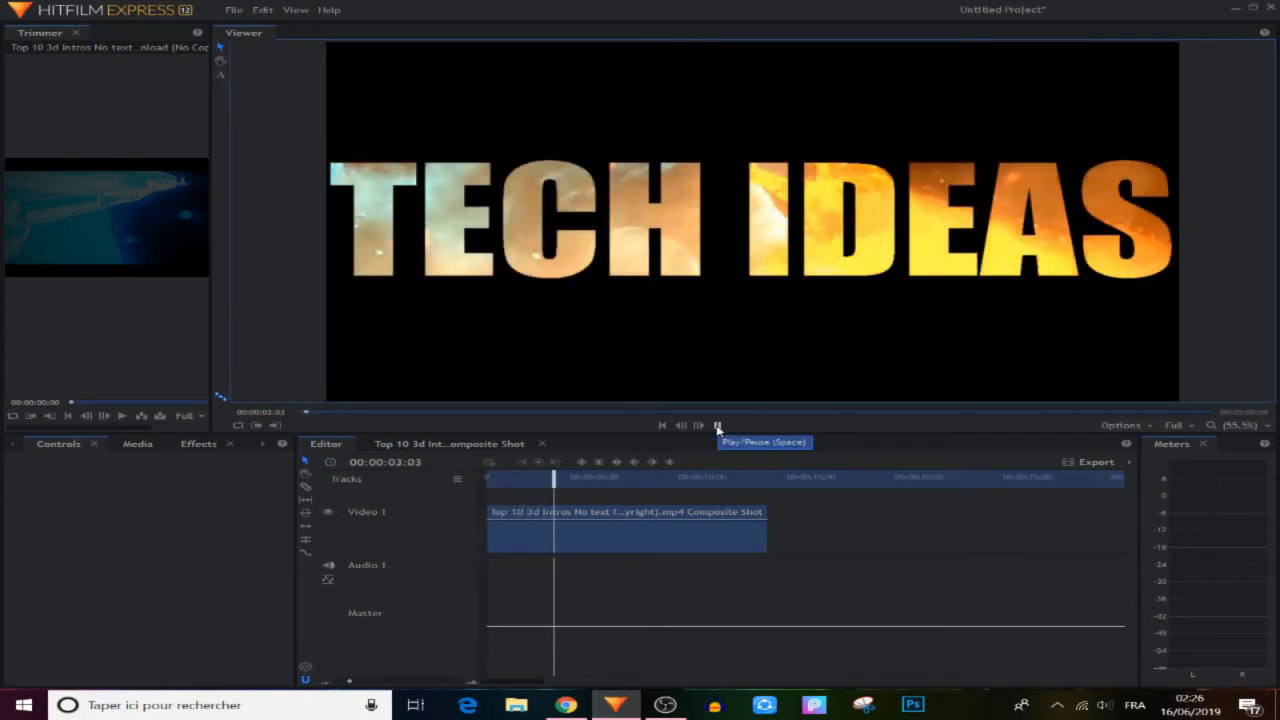
{"action": "left_click", "coordinate": [717, 426]}
{"action": "left_click_drag", "start_coordinate": [553, 478], "coordinate": [376, 500]}
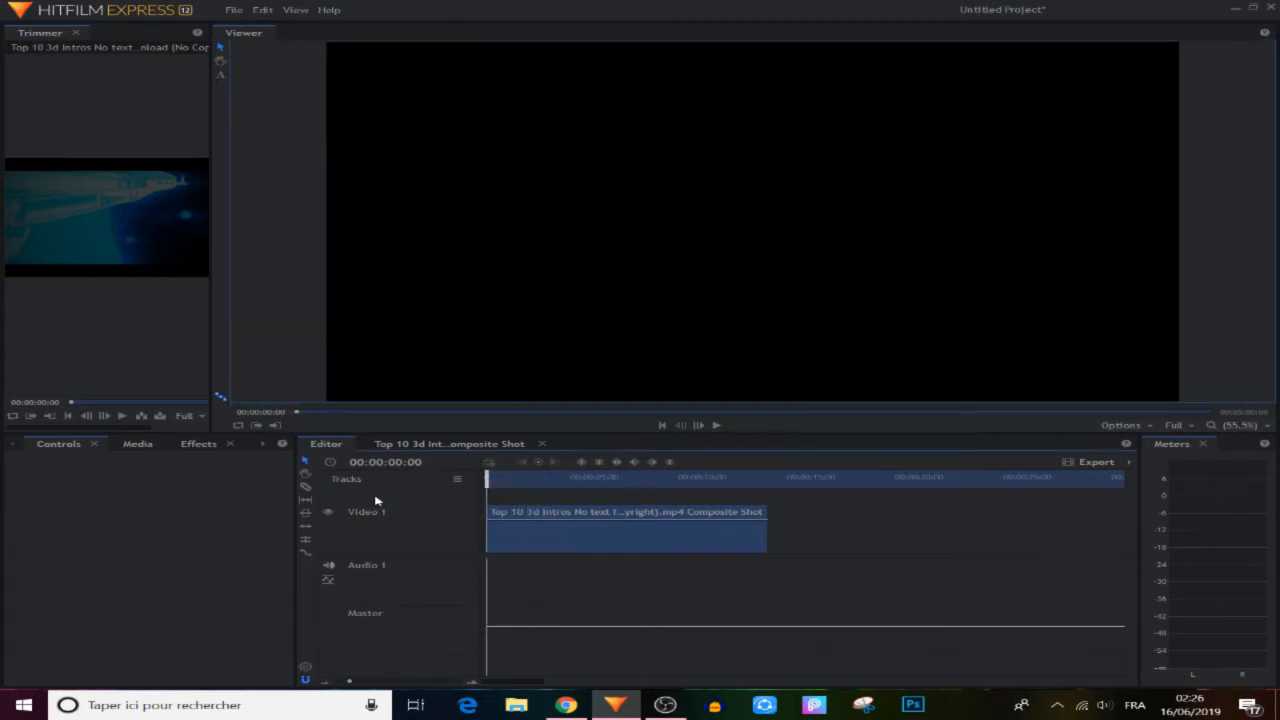
Import the audio file Grand_Avenue from the "music youtube" folder inside "music" on drive F.
{"action": "left_click", "coordinate": [137, 444]}
{"action": "left_click", "coordinate": [62, 466]}
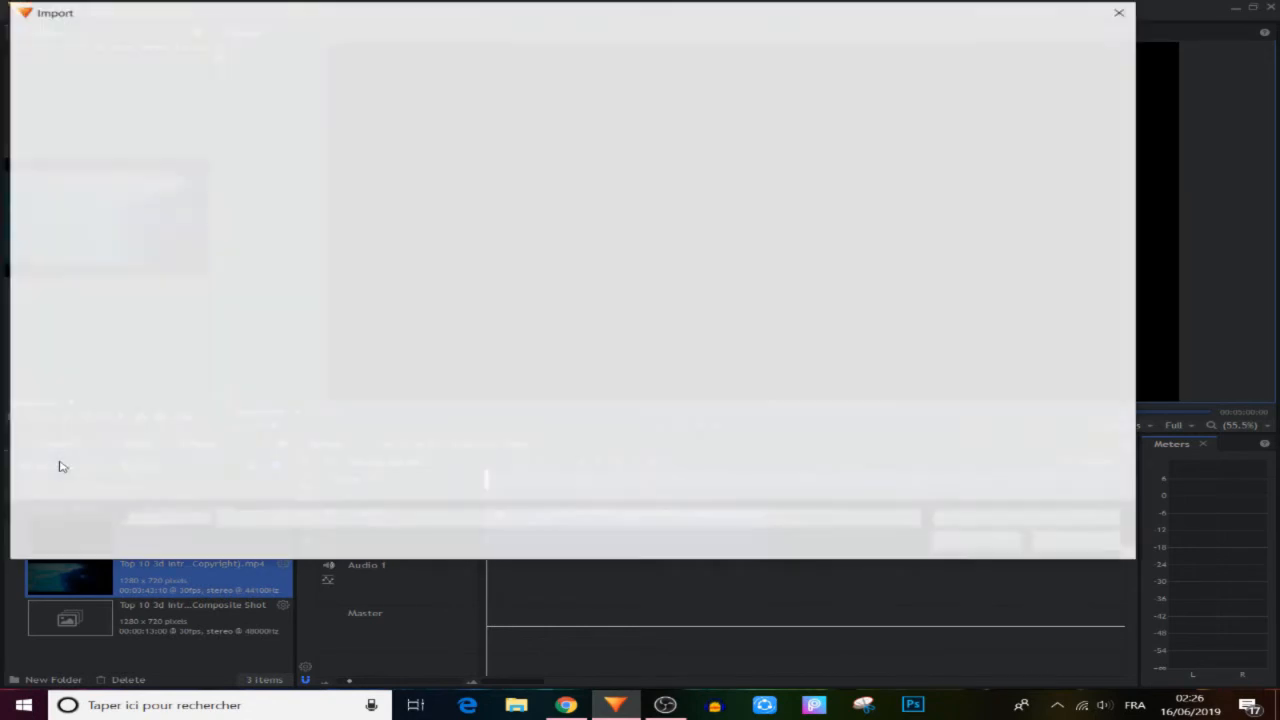
{"action": "left_click", "coordinate": [78, 463]}
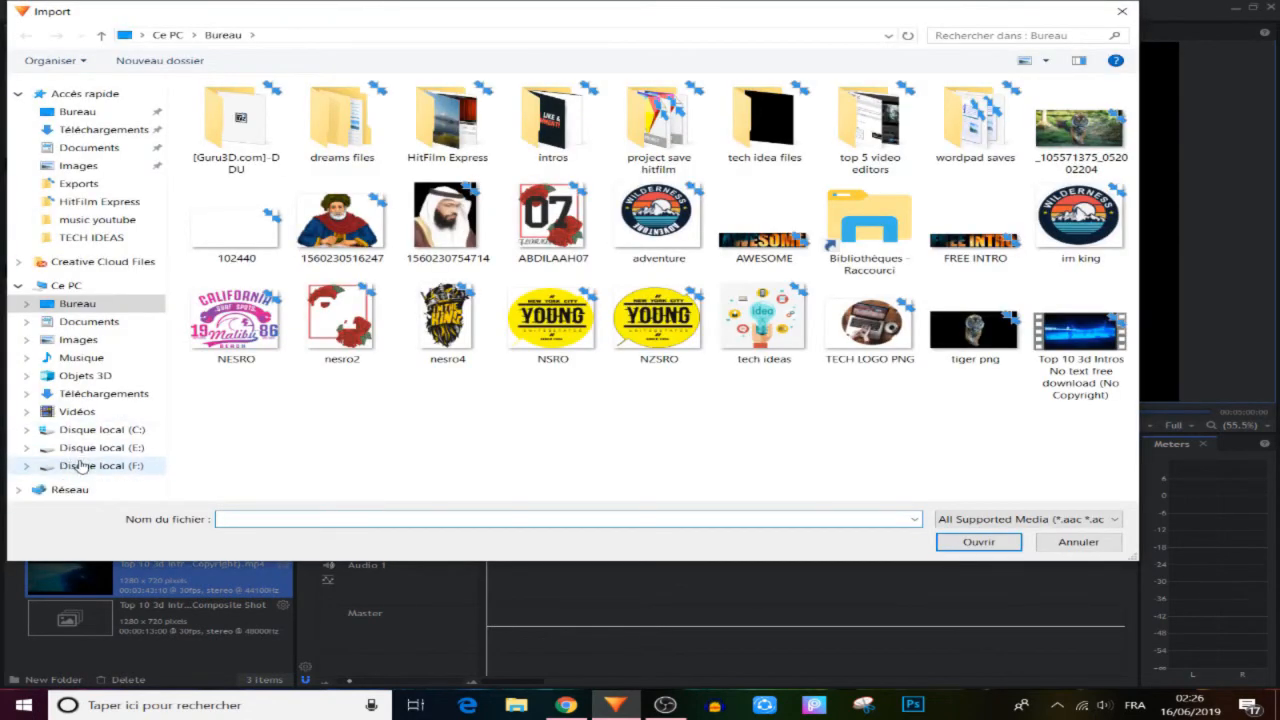
{"action": "scroll", "coordinate": [414, 366], "scroll_direction": "down", "scroll_amount": 5}
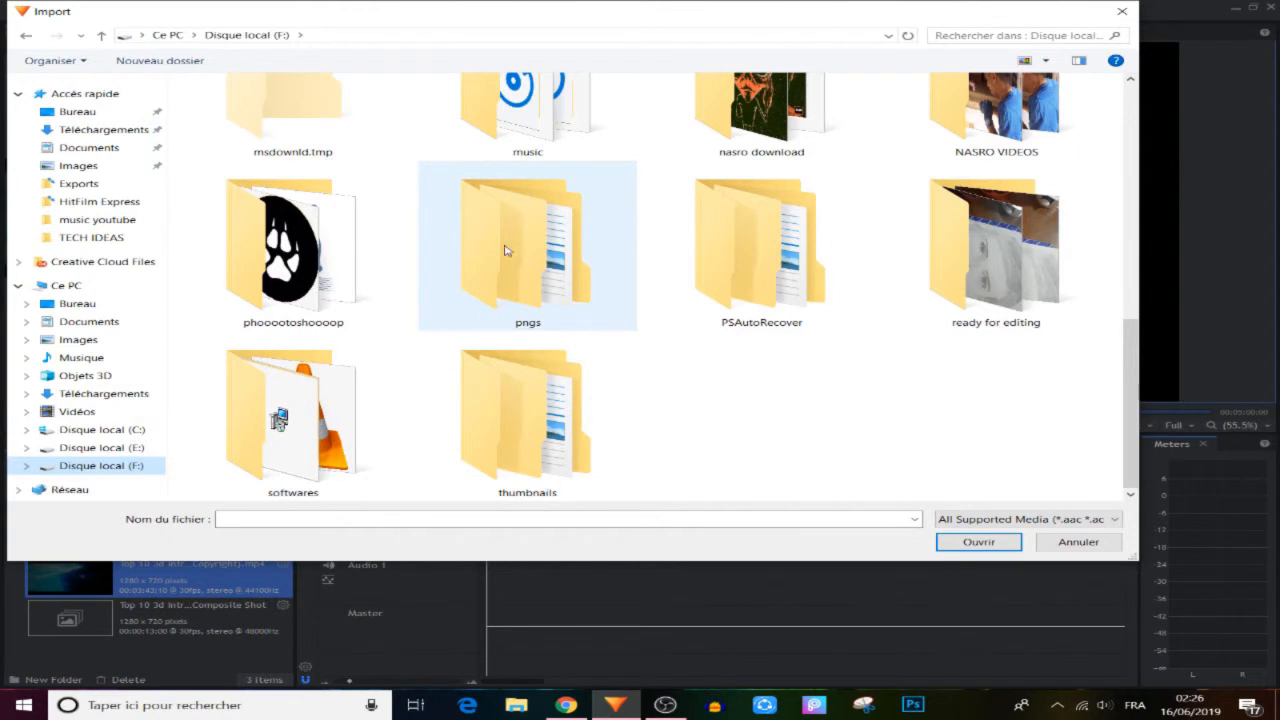
{"action": "double_click", "coordinate": [510, 118]}
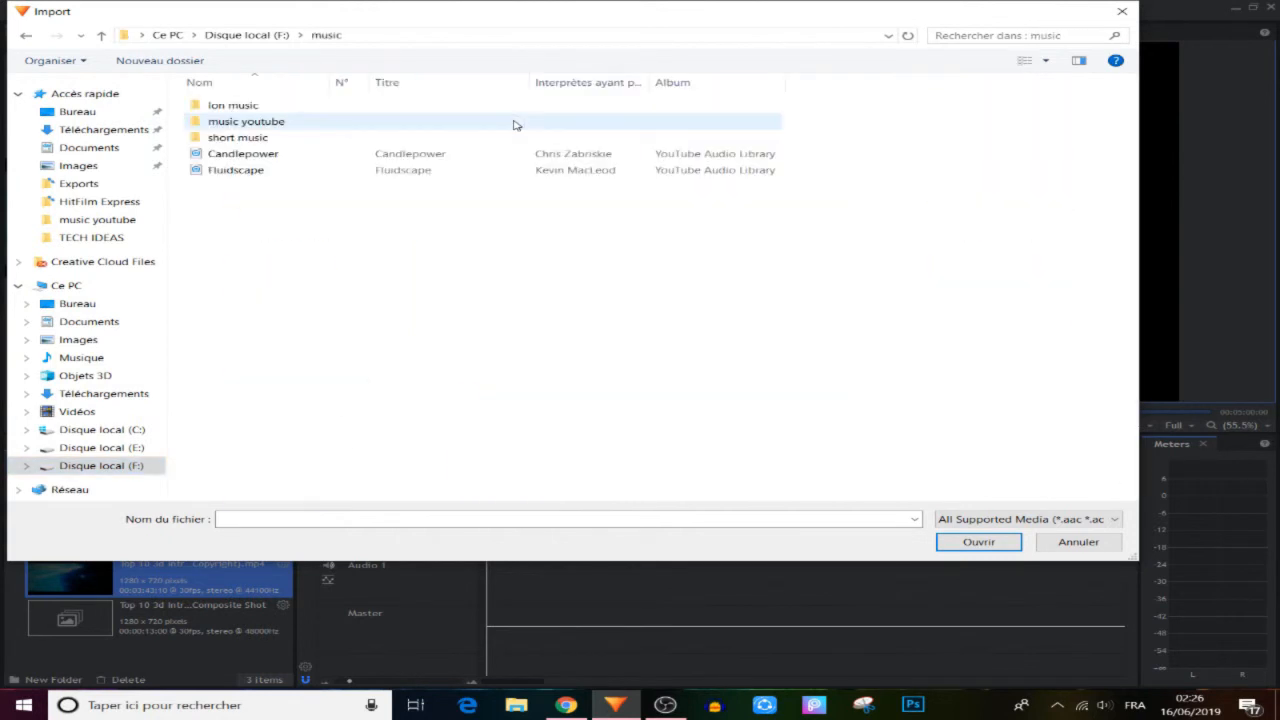
{"action": "double_click", "coordinate": [236, 122]}
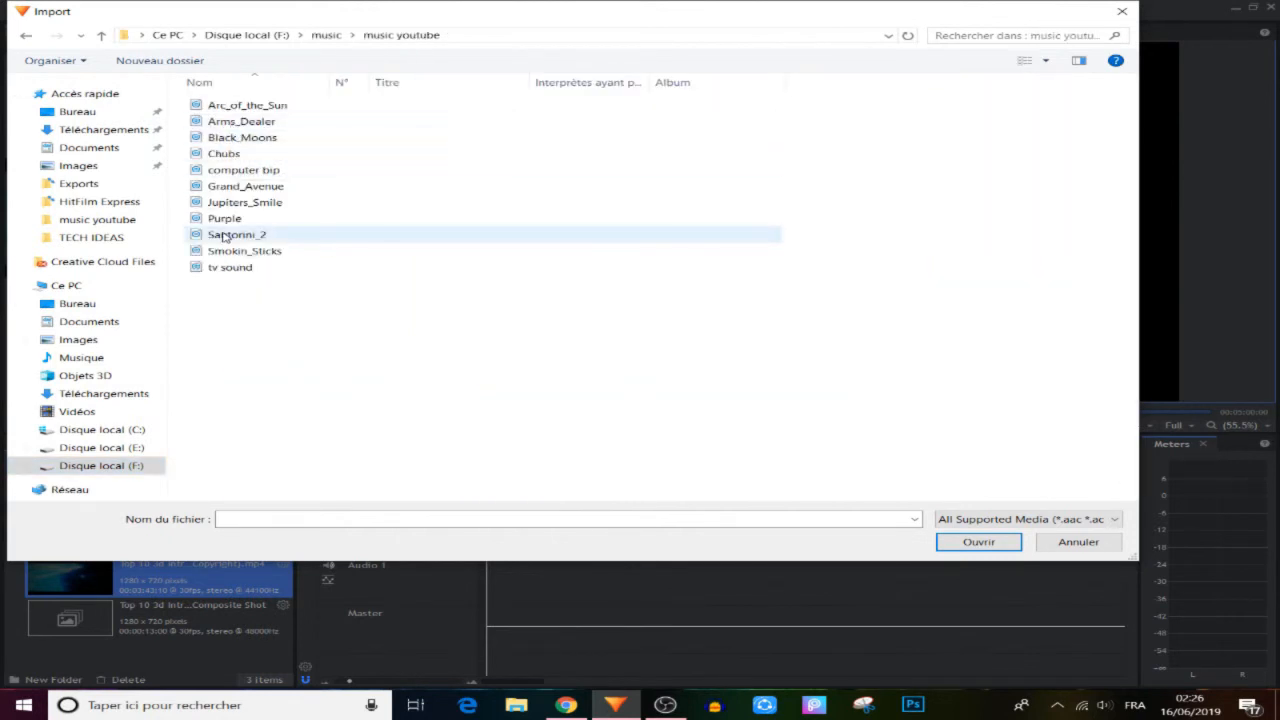
{"action": "double_click", "coordinate": [246, 188]}
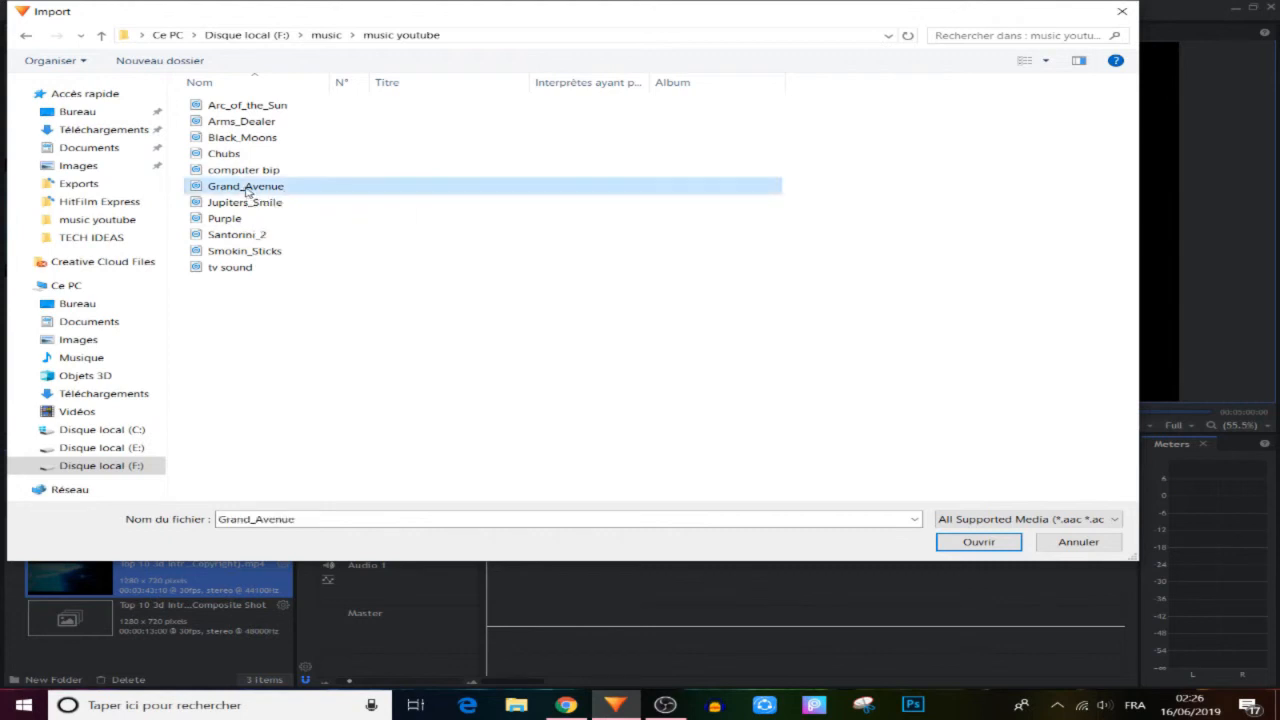
Place Grand_Avenue.mp3 on Audio 1 directly after the end of the intro clip and play its opening.
{"action": "left_click_drag", "start_coordinate": [91, 527], "coordinate": [768, 590]}
{"action": "left_click", "coordinate": [766, 478]}
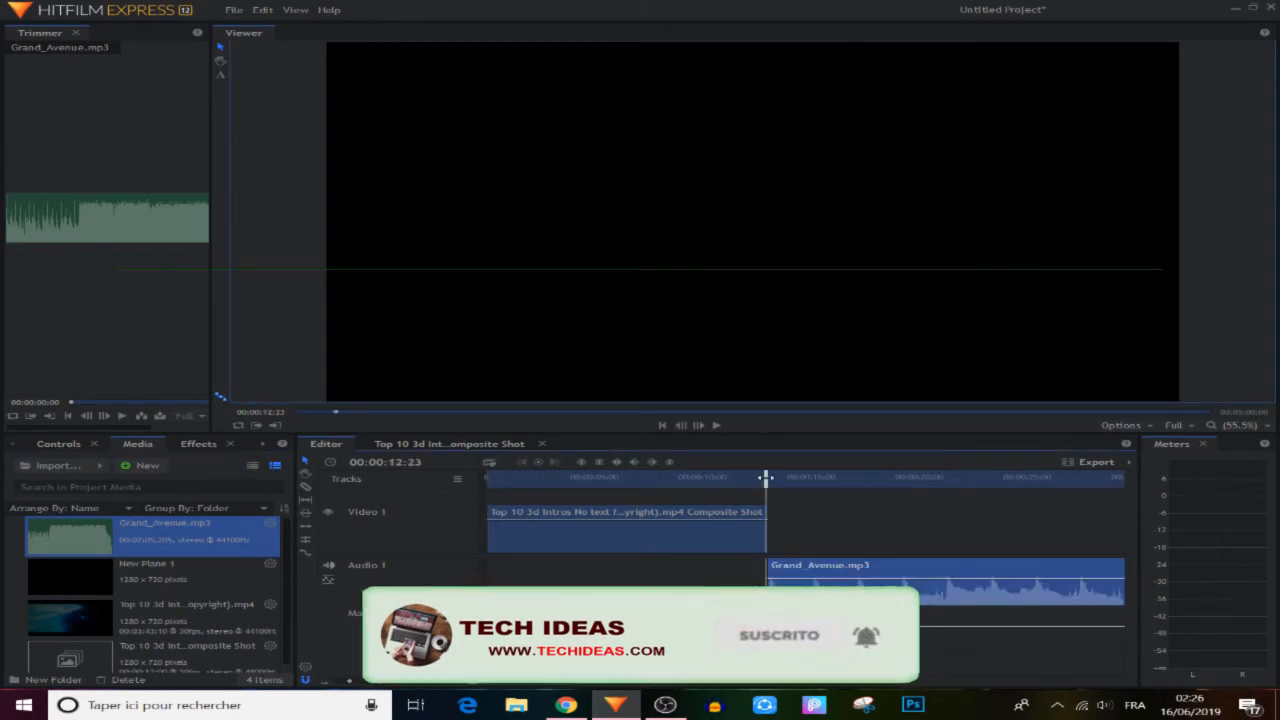
{"action": "left_click", "coordinate": [843, 524]}
{"action": "left_click", "coordinate": [718, 426]}
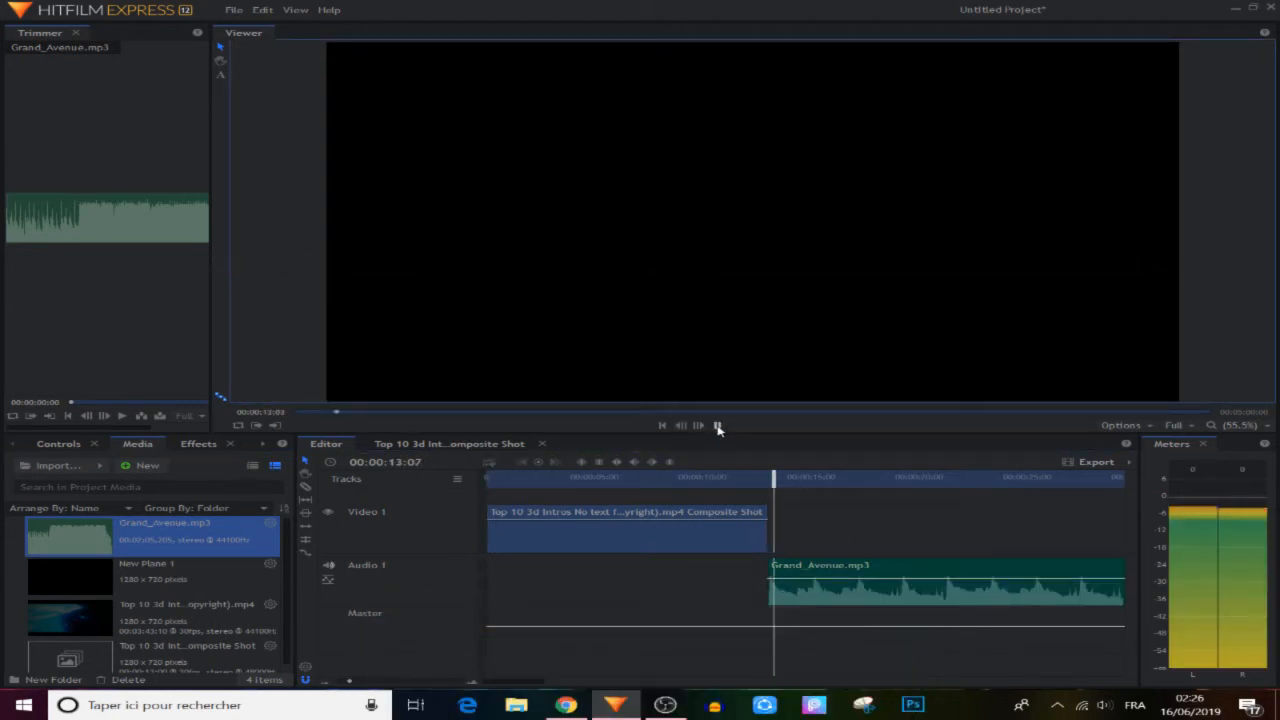
{"action": "left_click", "coordinate": [718, 428]}
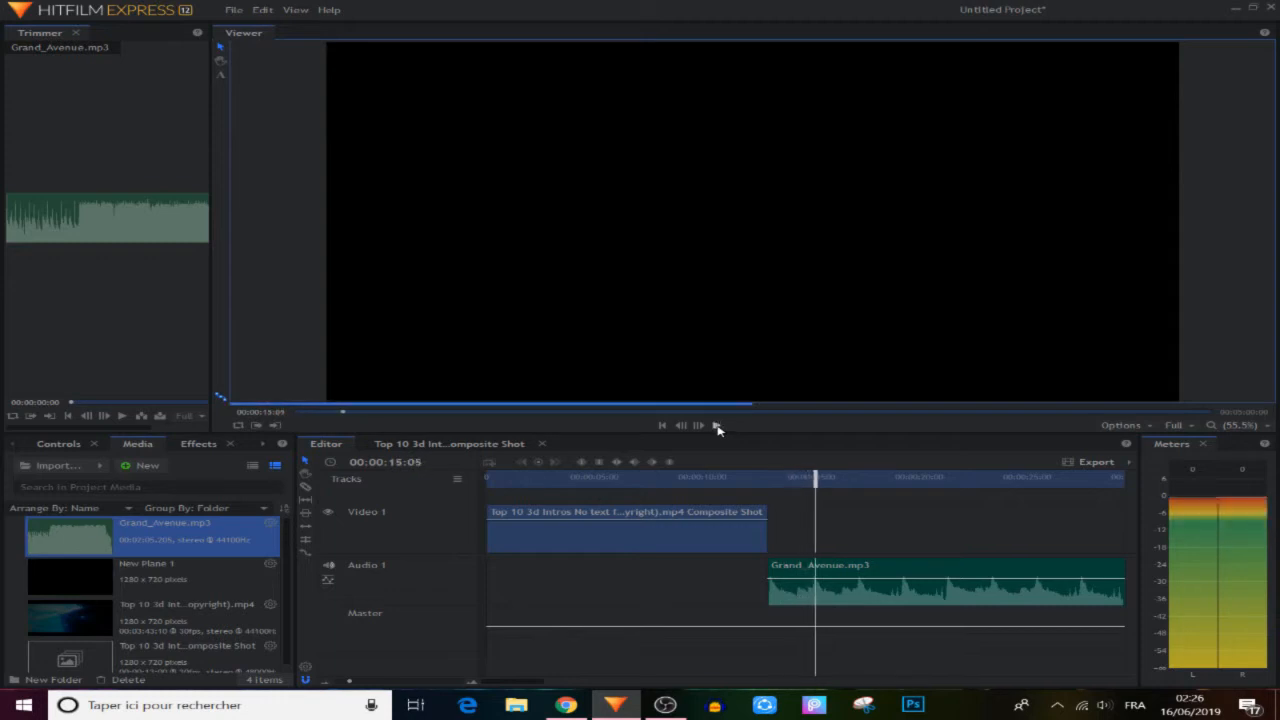
Locate the point shortly before the music's louder section and slice Grand_Avenue.mp3 on Audio 1 at 00:00:43:22.
{"action": "left_click", "coordinate": [326, 683]}
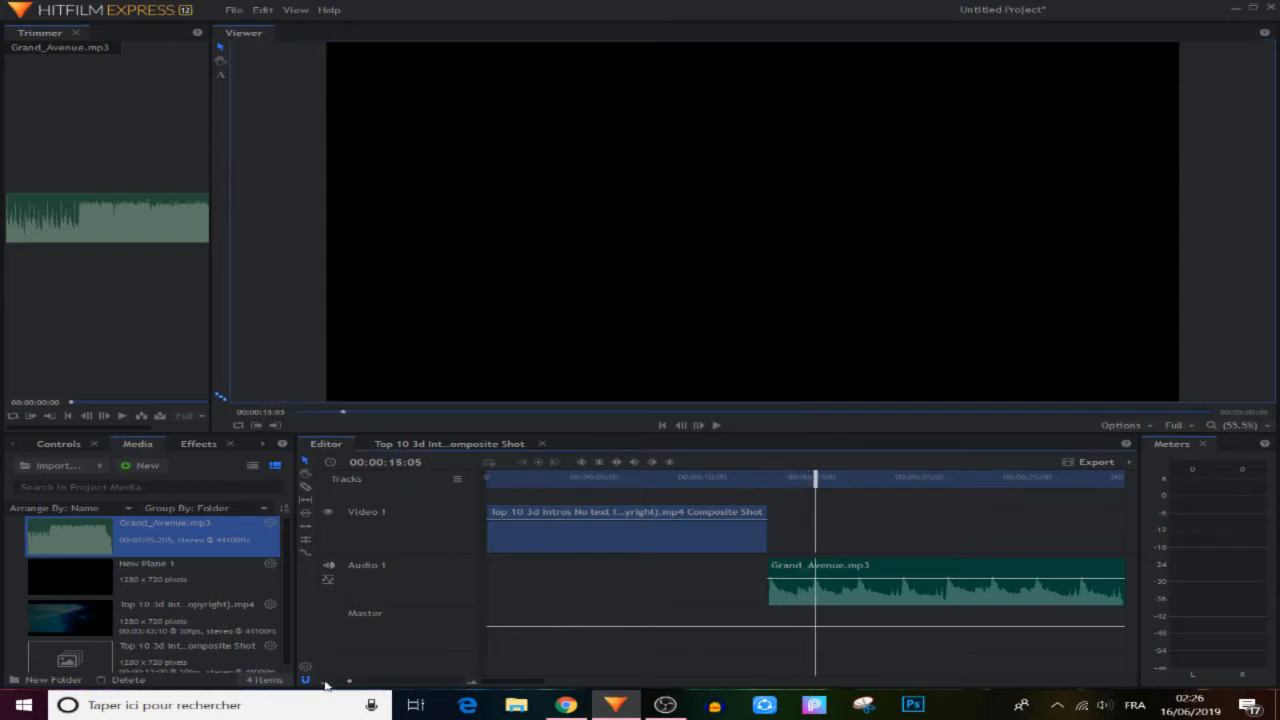
{"action": "left_click_drag", "start_coordinate": [596, 477], "coordinate": [802, 503]}
{"action": "left_click", "coordinate": [718, 425]}
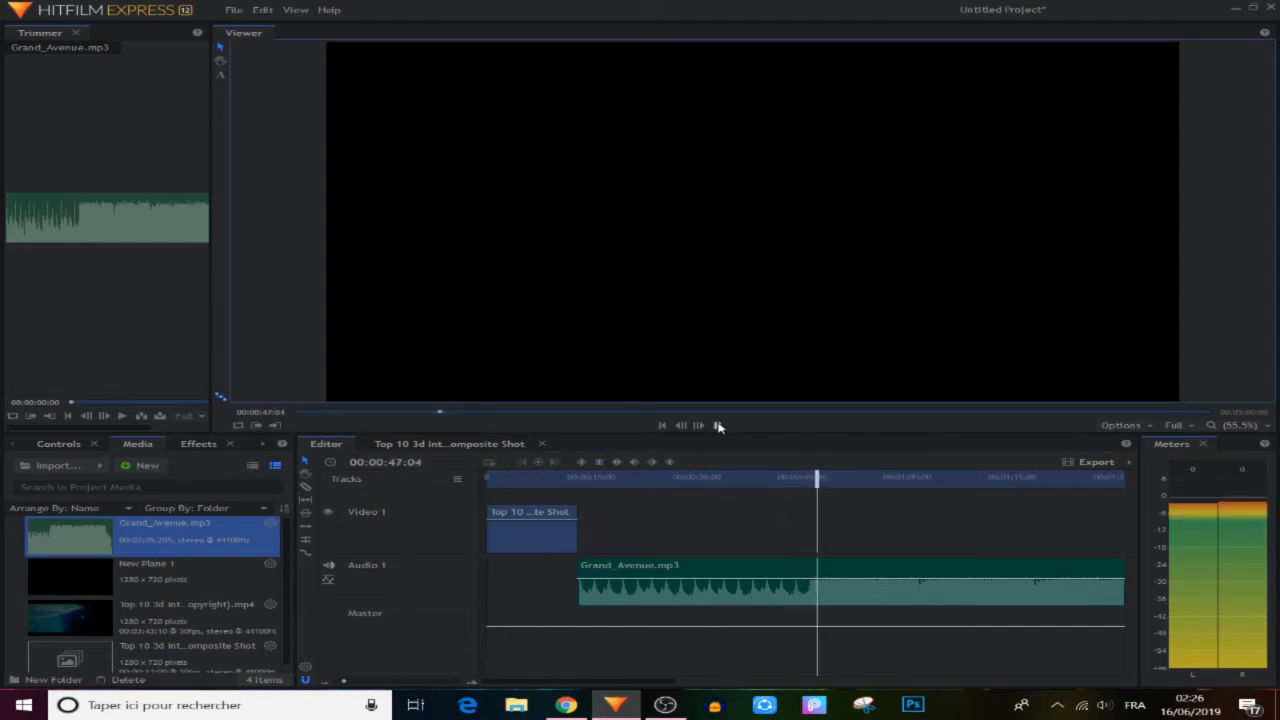
{"action": "left_click", "coordinate": [473, 684]}
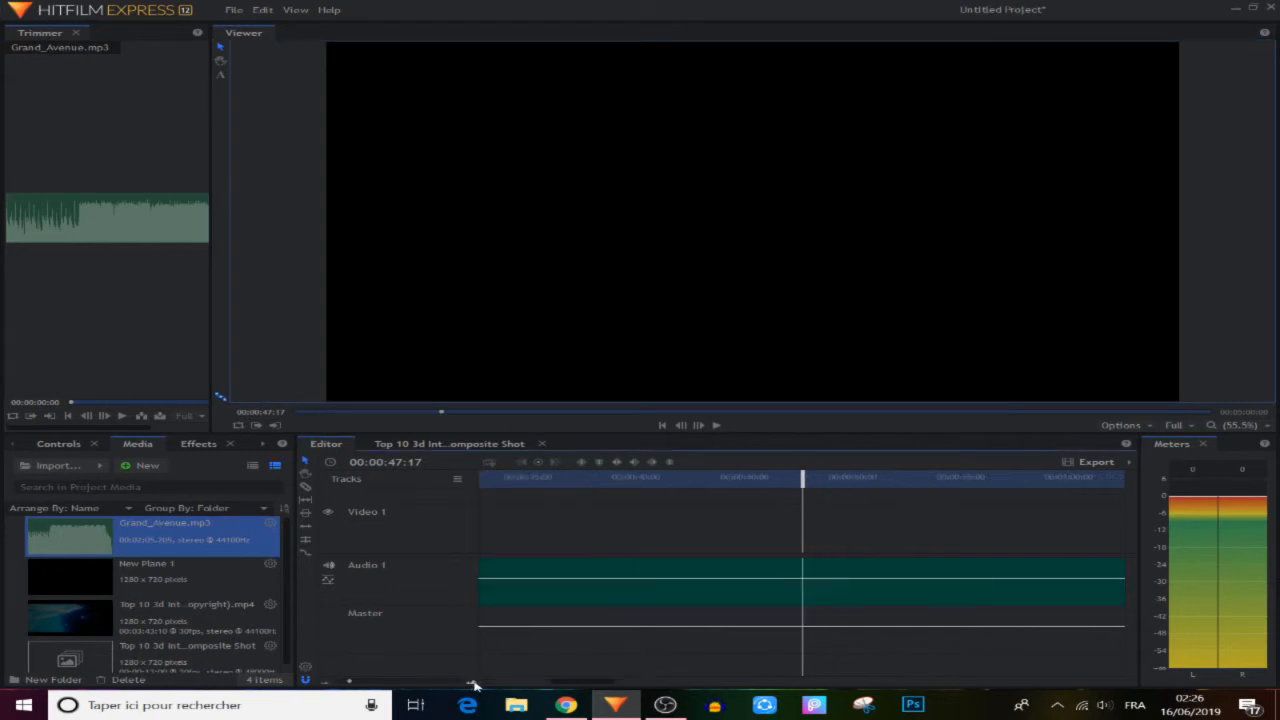
{"action": "mouse_move", "coordinate": [795, 478]}
{"action": "left_mouse_down"}
{"action": "mouse_move", "coordinate": [737, 482]}
{"action": "mouse_move", "coordinate": [714, 514]}
{"action": "left_mouse_up"}
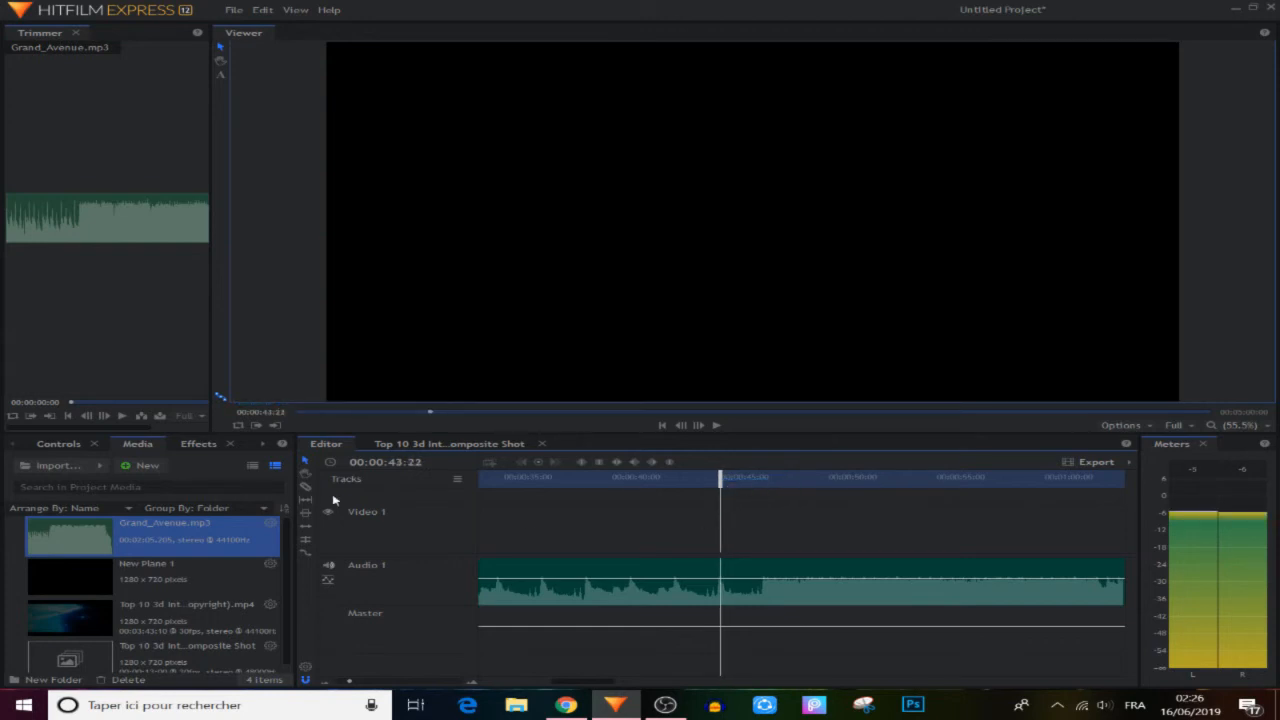
{"action": "left_click", "coordinate": [719, 575]}
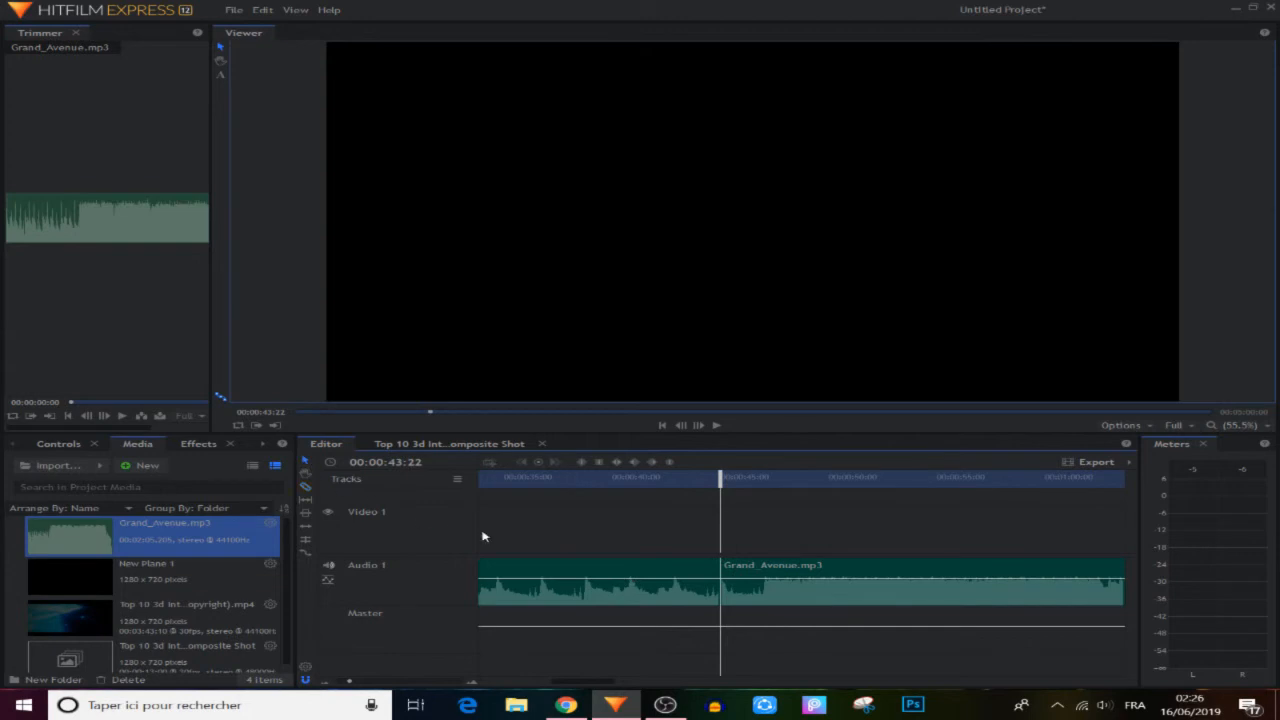
Remove the part of Grand_Avenue.mp3 that lies before the cut at 00:00:43:22.
{"action": "left_click", "coordinate": [615, 577]}
{"action": "right_click", "coordinate": [614, 577]}
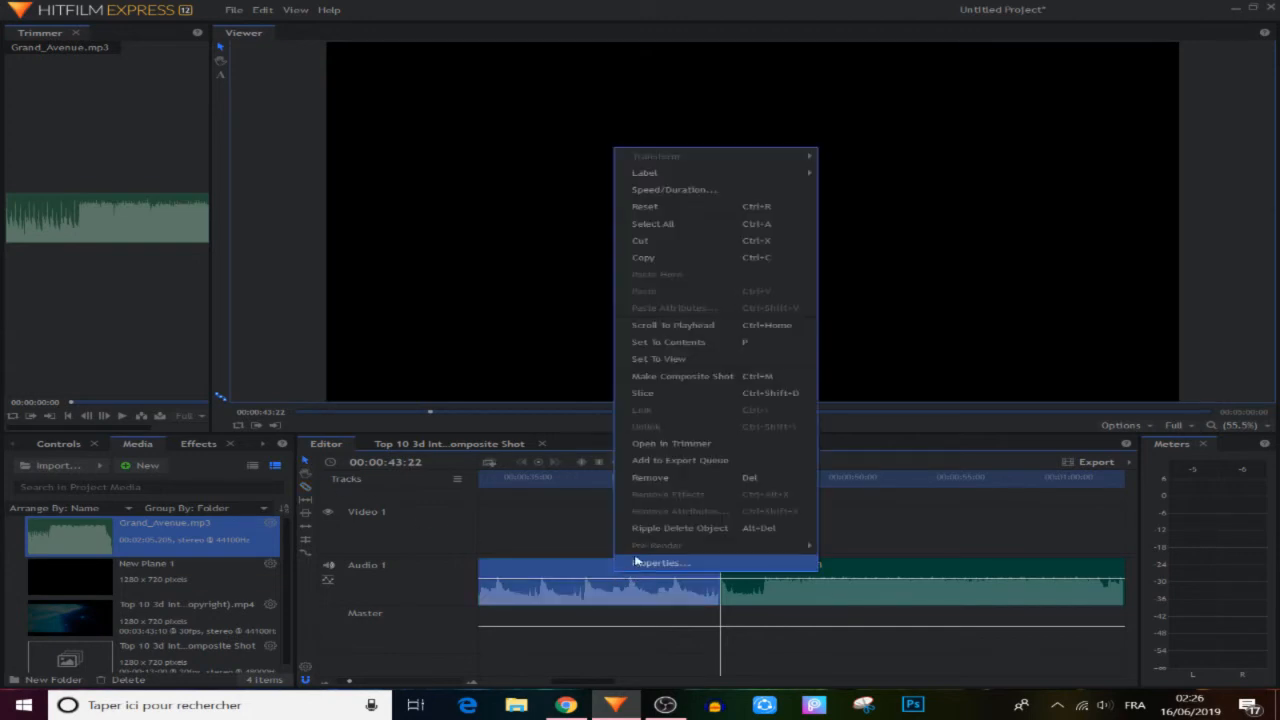
{"action": "left_click", "coordinate": [644, 481]}
Move the remaining Grand_Avenue.mp3 clip on Audio 1 to the start of the timeline, beneath the intro clip.
{"action": "left_click", "coordinate": [326, 683]}
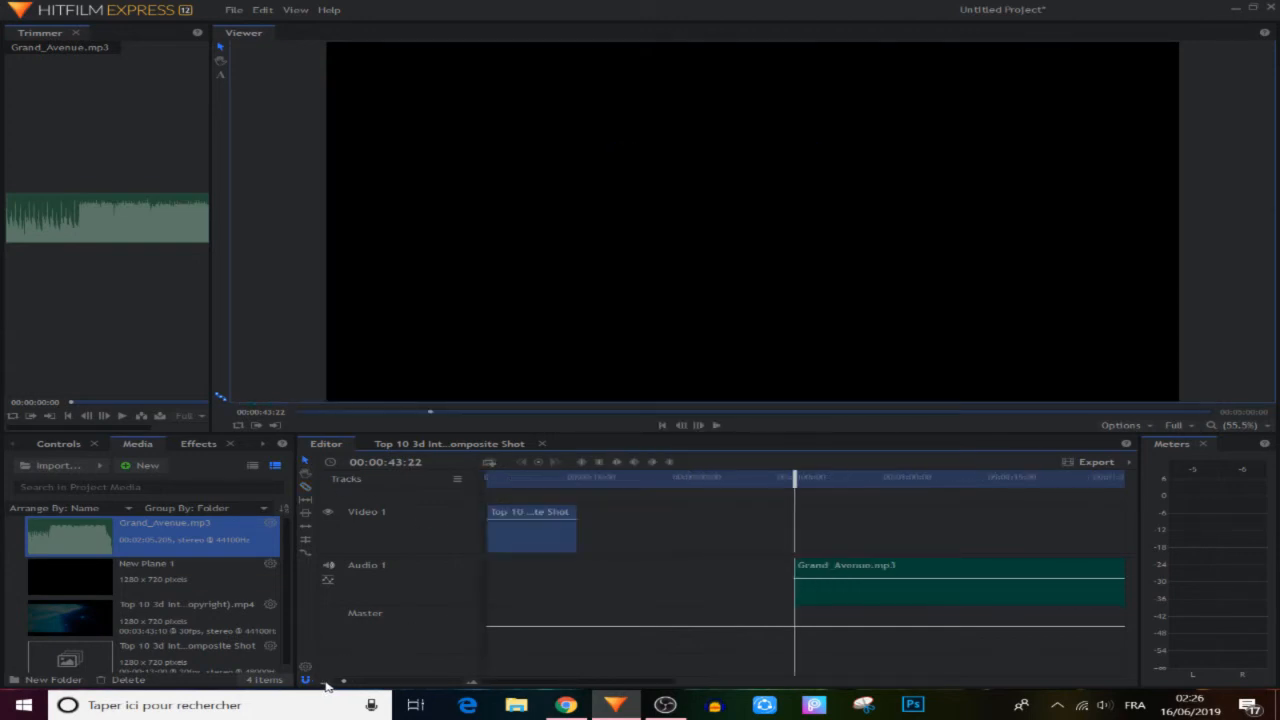
{"action": "left_click", "coordinate": [325, 683]}
{"action": "left_click_drag", "start_coordinate": [630, 603], "coordinate": [536, 600]}
Play the opening seconds of the intro repeatedly to check how the music lines up with the appearing title.
{"action": "left_click", "coordinate": [488, 478]}
{"action": "key", "text": "space"}
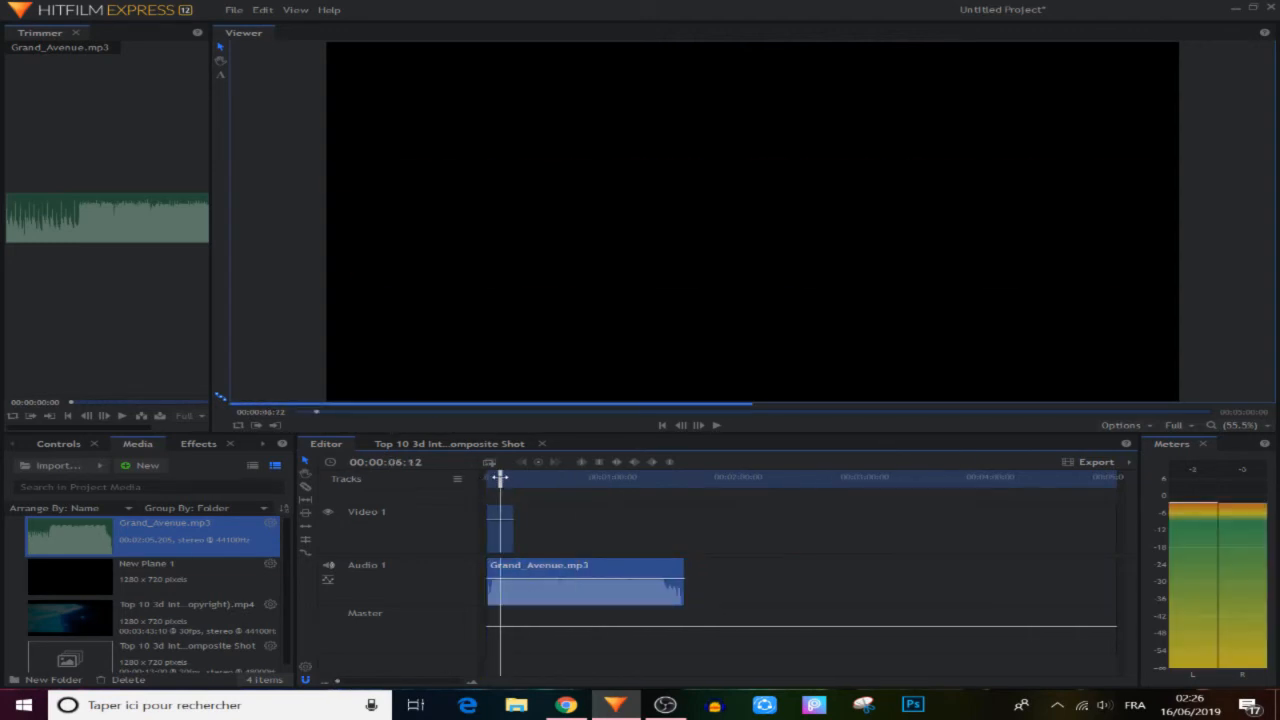
{"action": "left_click", "coordinate": [474, 684]}
{"action": "left_click", "coordinate": [474, 684]}
{"action": "left_click", "coordinate": [474, 684]}
{"action": "left_click", "coordinate": [815, 516]}
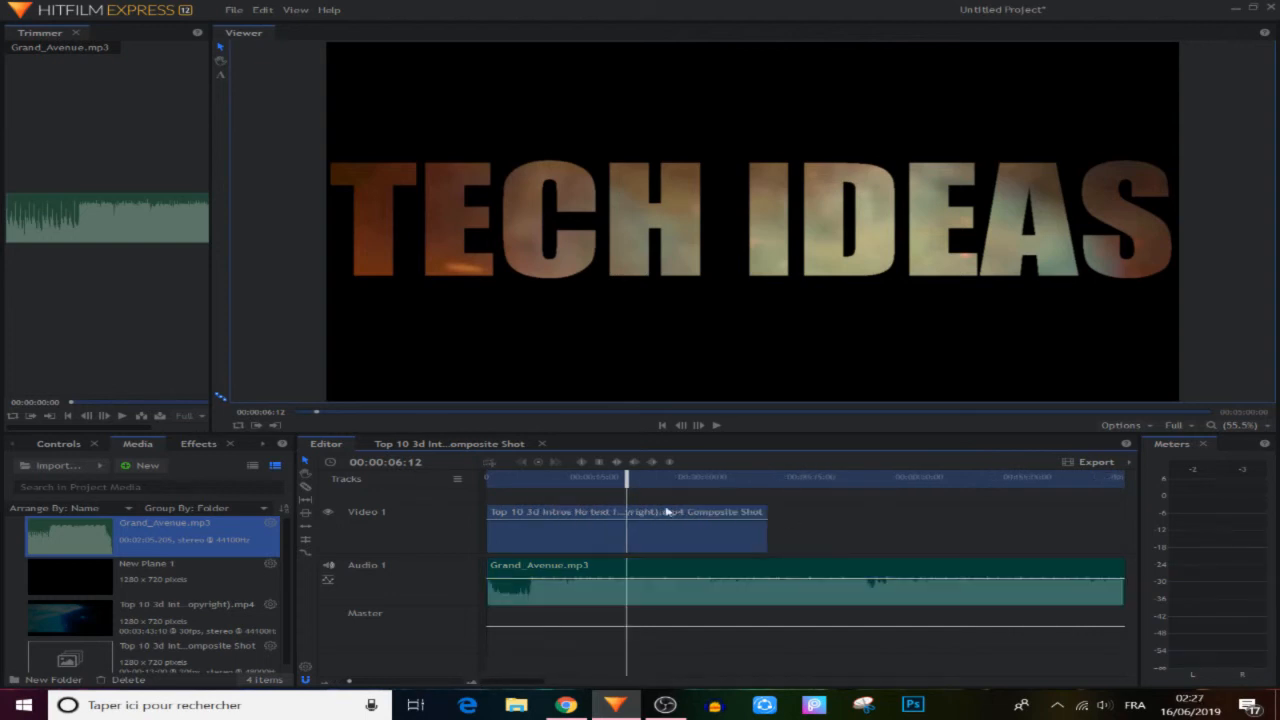
{"action": "left_click_drag", "start_coordinate": [582, 484], "coordinate": [436, 503]}
{"action": "left_click", "coordinate": [716, 426]}
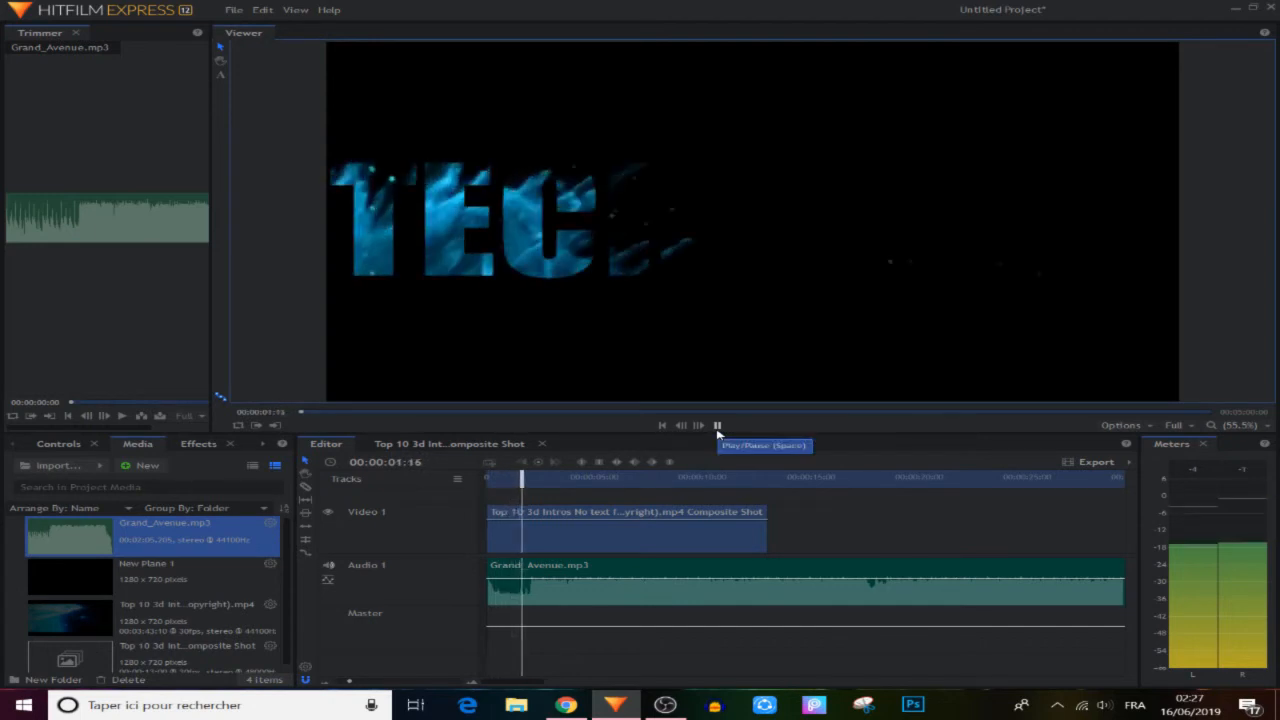
{"action": "left_click", "coordinate": [716, 426]}
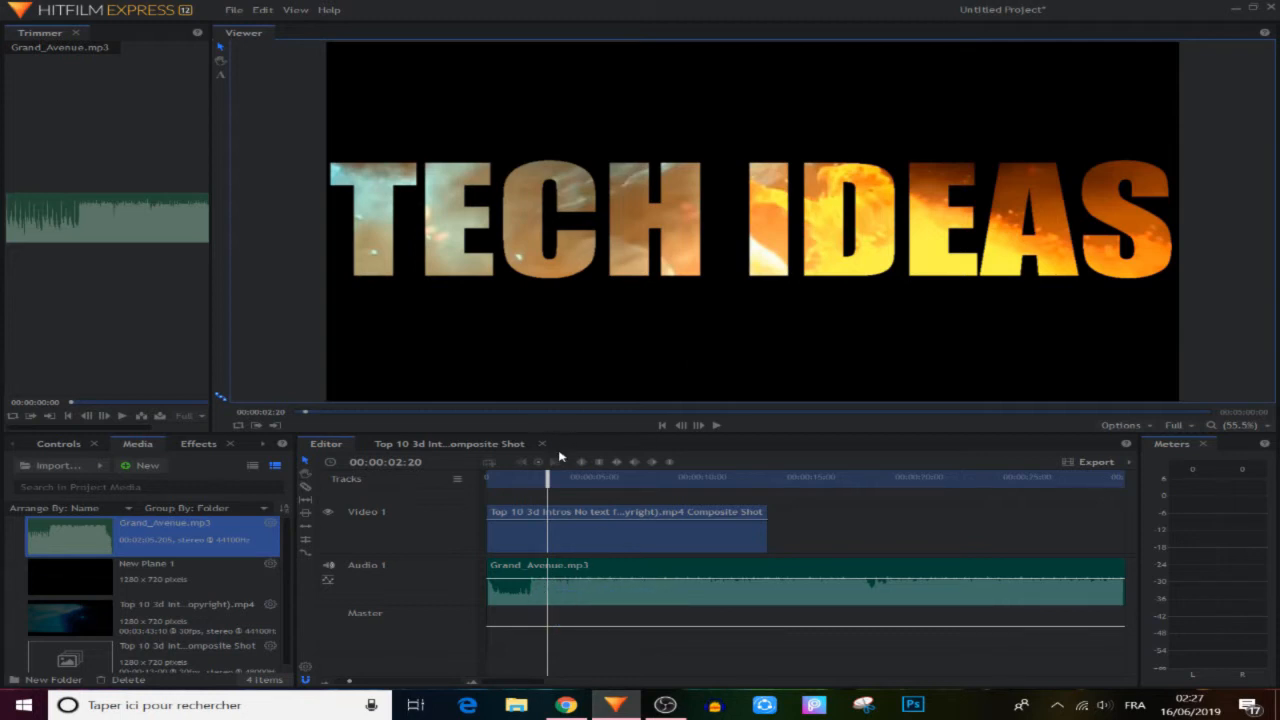
{"action": "left_click_drag", "start_coordinate": [550, 480], "coordinate": [527, 480]}
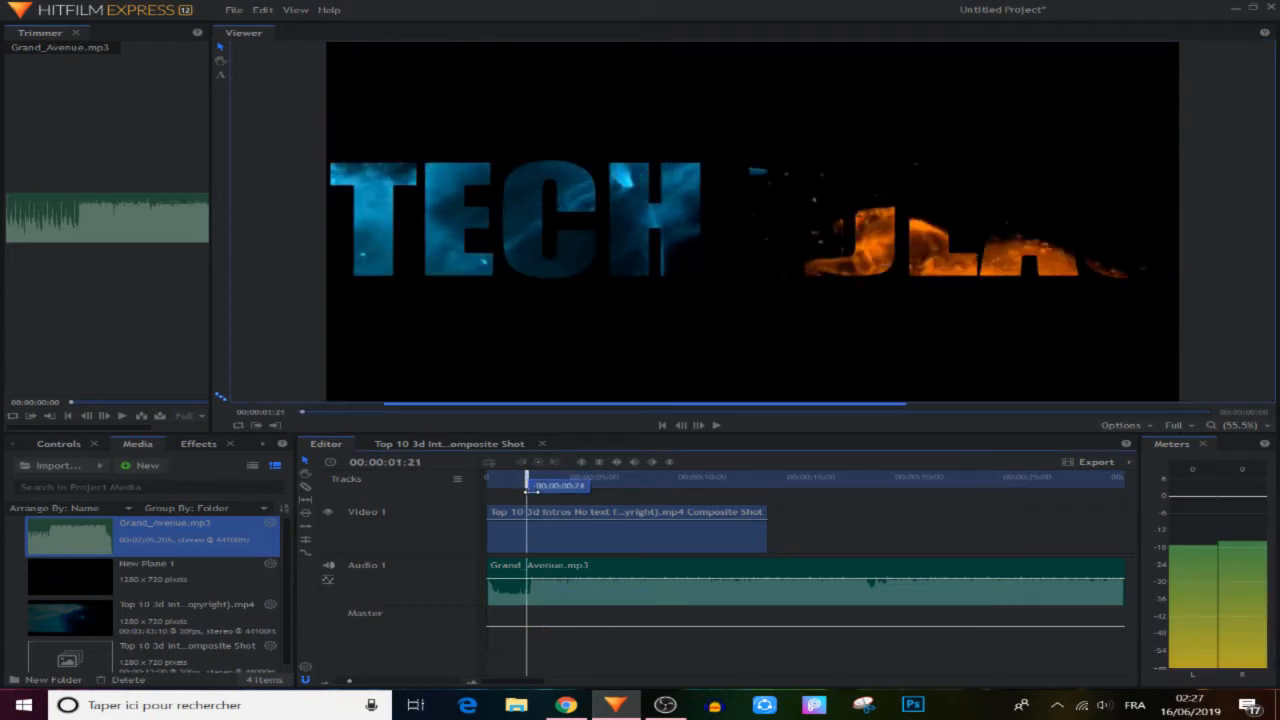
{"action": "left_click", "coordinate": [716, 426]}
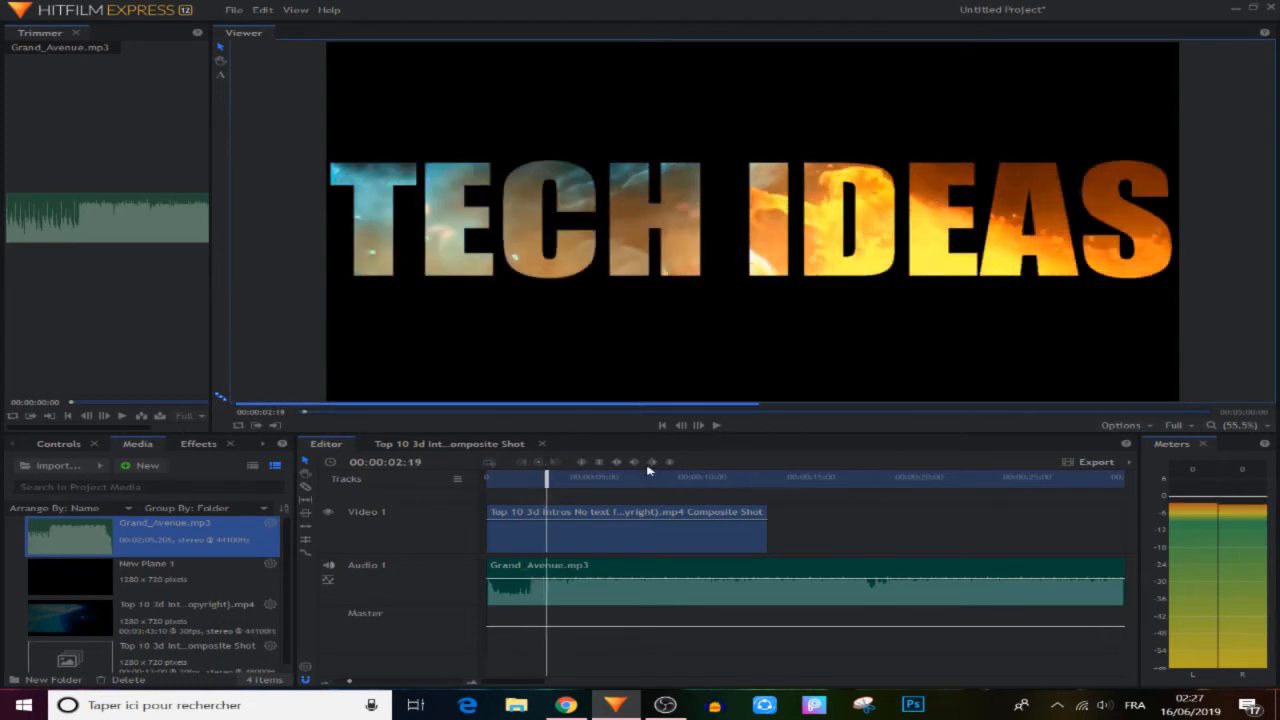
Cut away the part of Grand_Avenue.mp3 before 00:00:00:17 and move the remaining clip back to the timeline start.
{"action": "left_click", "coordinate": [500, 484]}
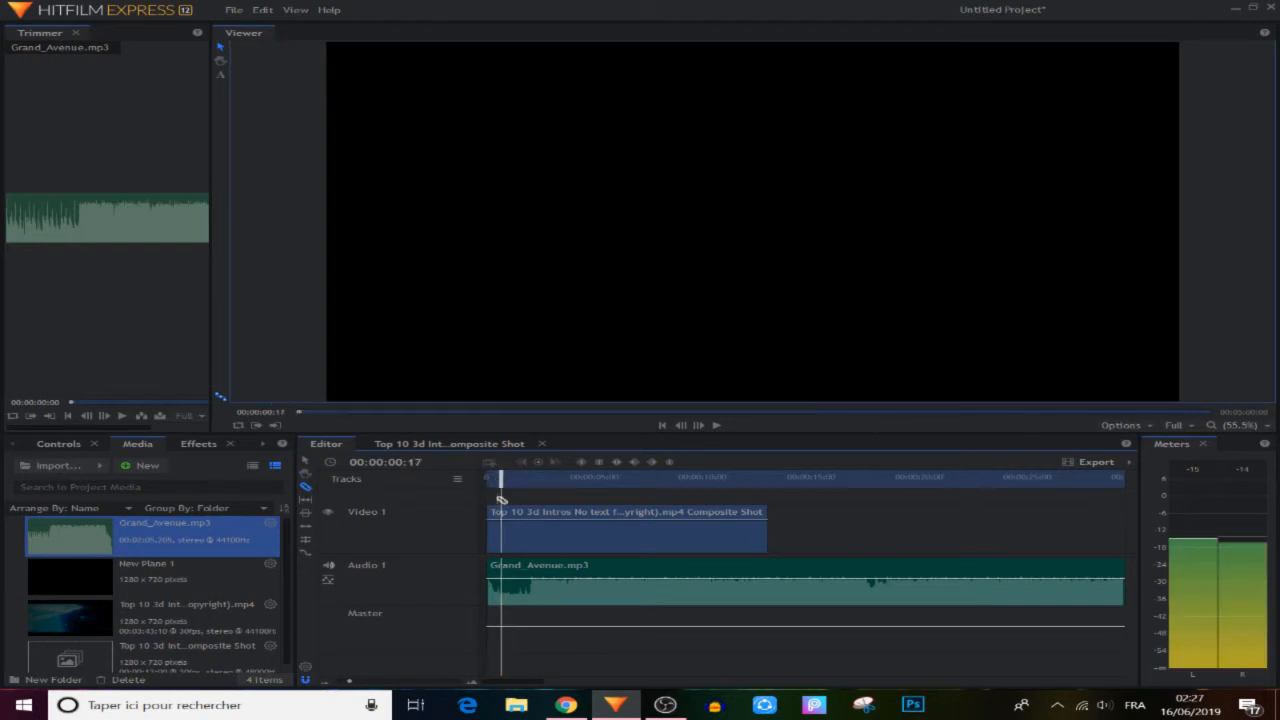
{"action": "right_click", "coordinate": [505, 575]}
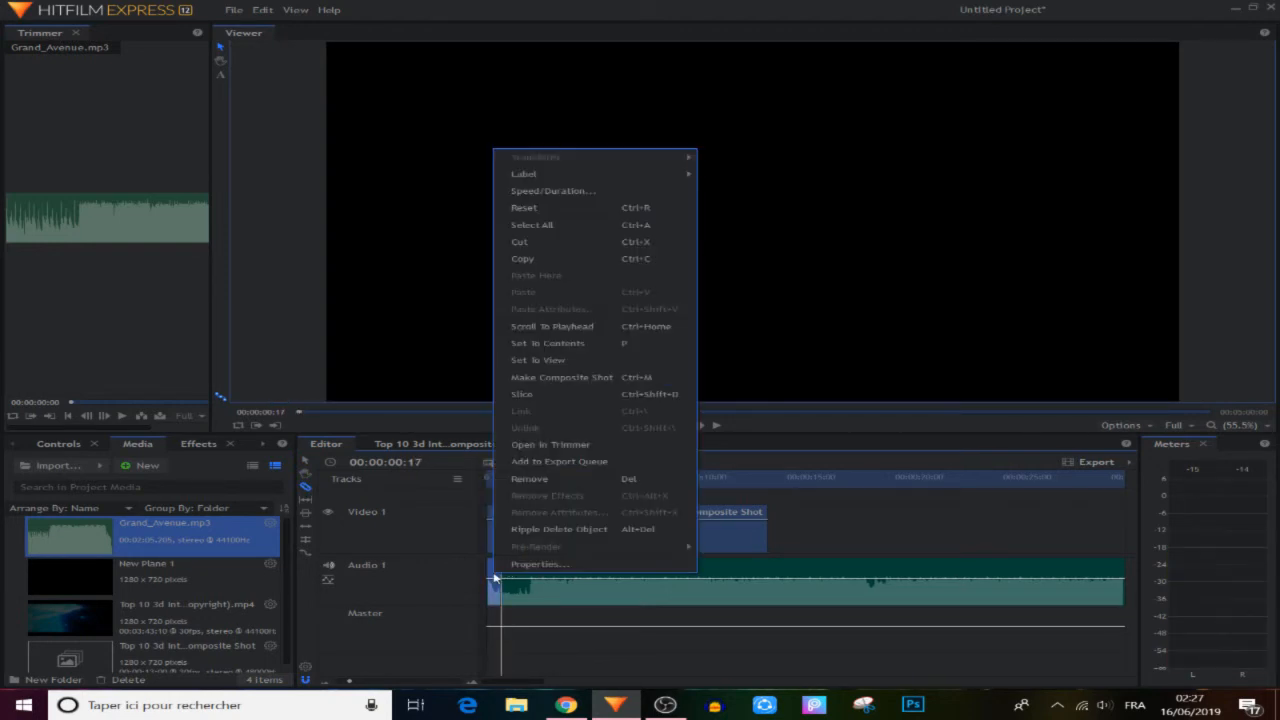
{"action": "left_click", "coordinate": [553, 480]}
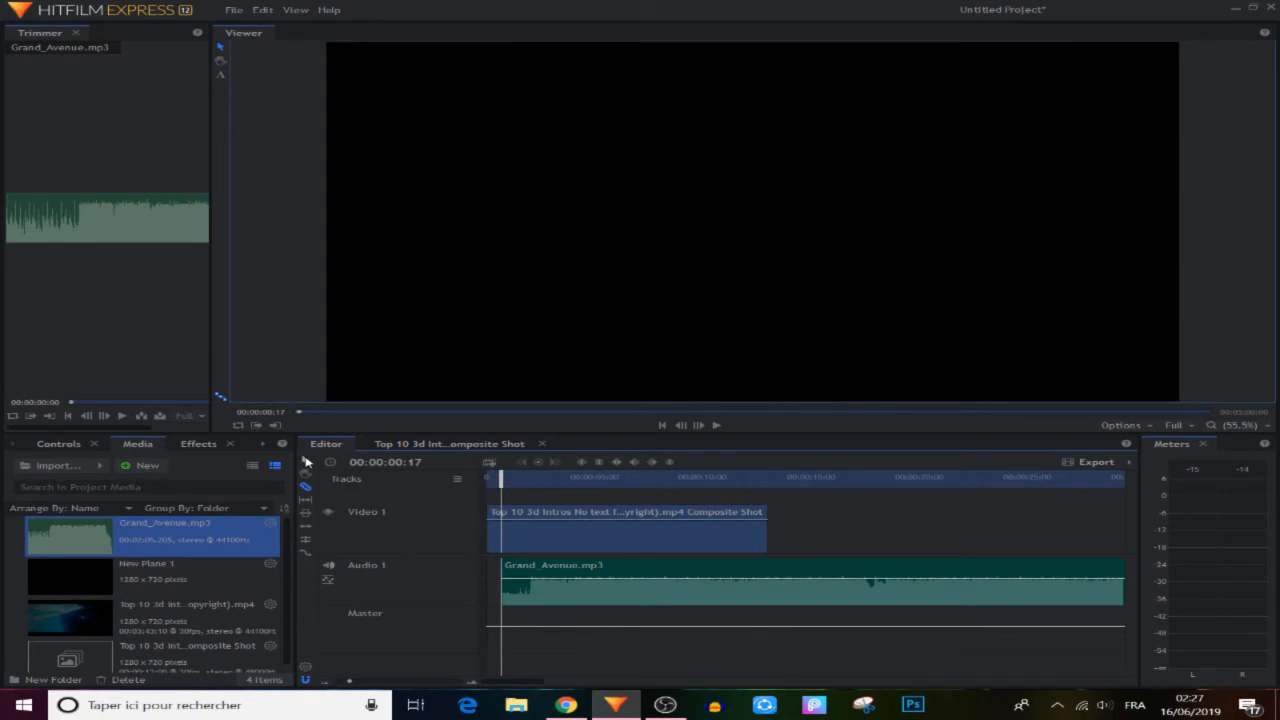
{"action": "left_click_drag", "start_coordinate": [571, 569], "coordinate": [556, 570]}
Play the whole intro from the start of the timeline with the shifted music.
{"action": "left_click", "coordinate": [549, 501]}
{"action": "left_click_drag", "start_coordinate": [505, 480], "coordinate": [484, 480]}
{"action": "left_click", "coordinate": [717, 427]}
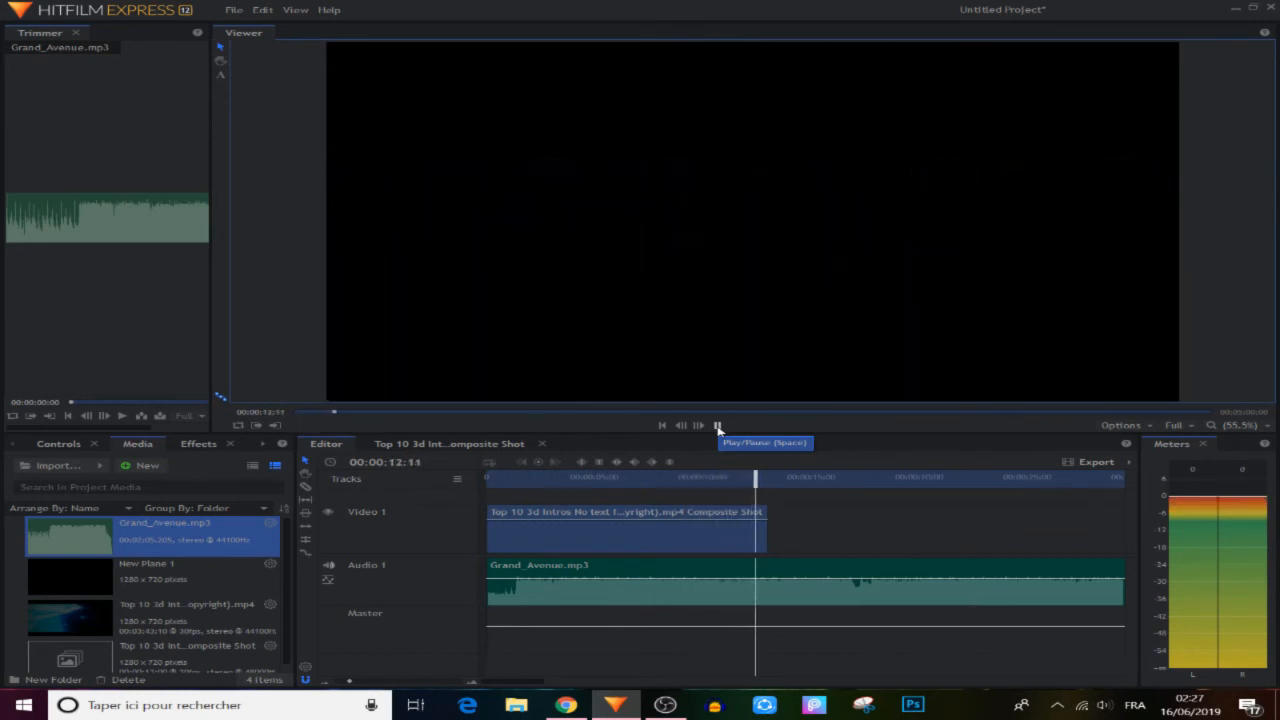
{"action": "left_click", "coordinate": [718, 426]}
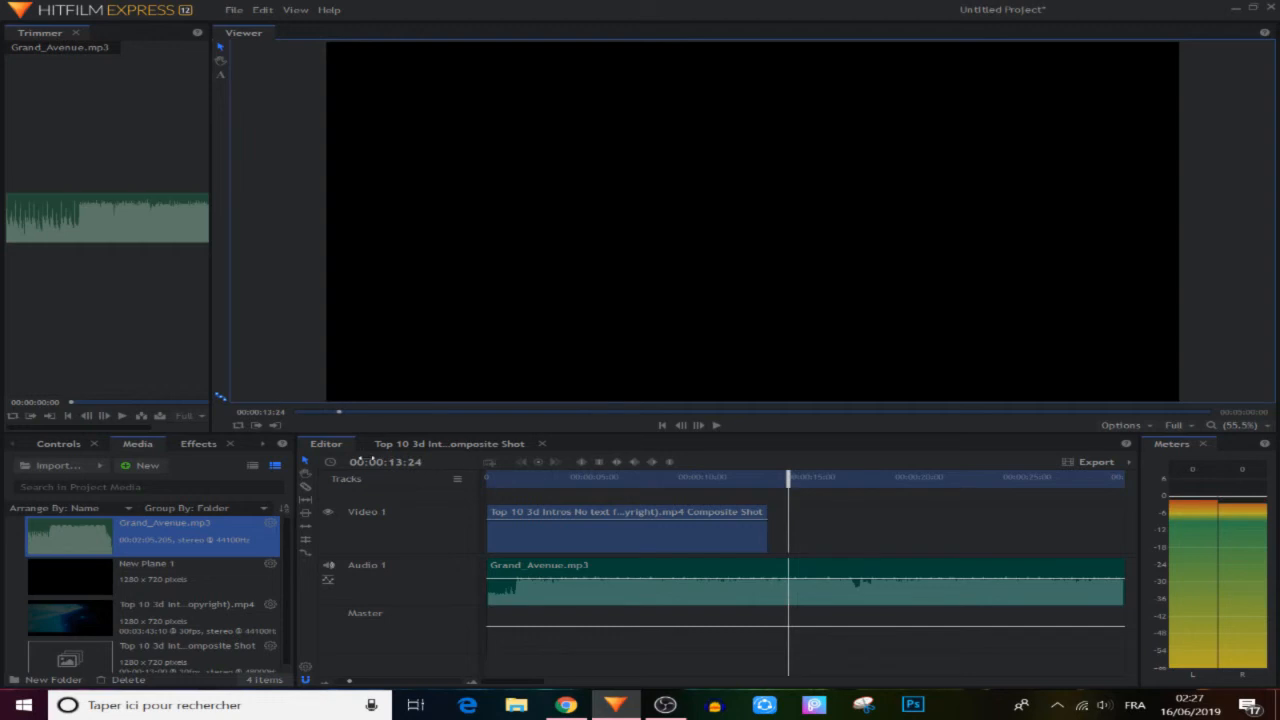
Slice Grand_Avenue.mp3 at the end of the intro clip and remove the excess music after the cut.
{"action": "left_click", "coordinate": [306, 488]}
{"action": "left_click", "coordinate": [769, 590]}
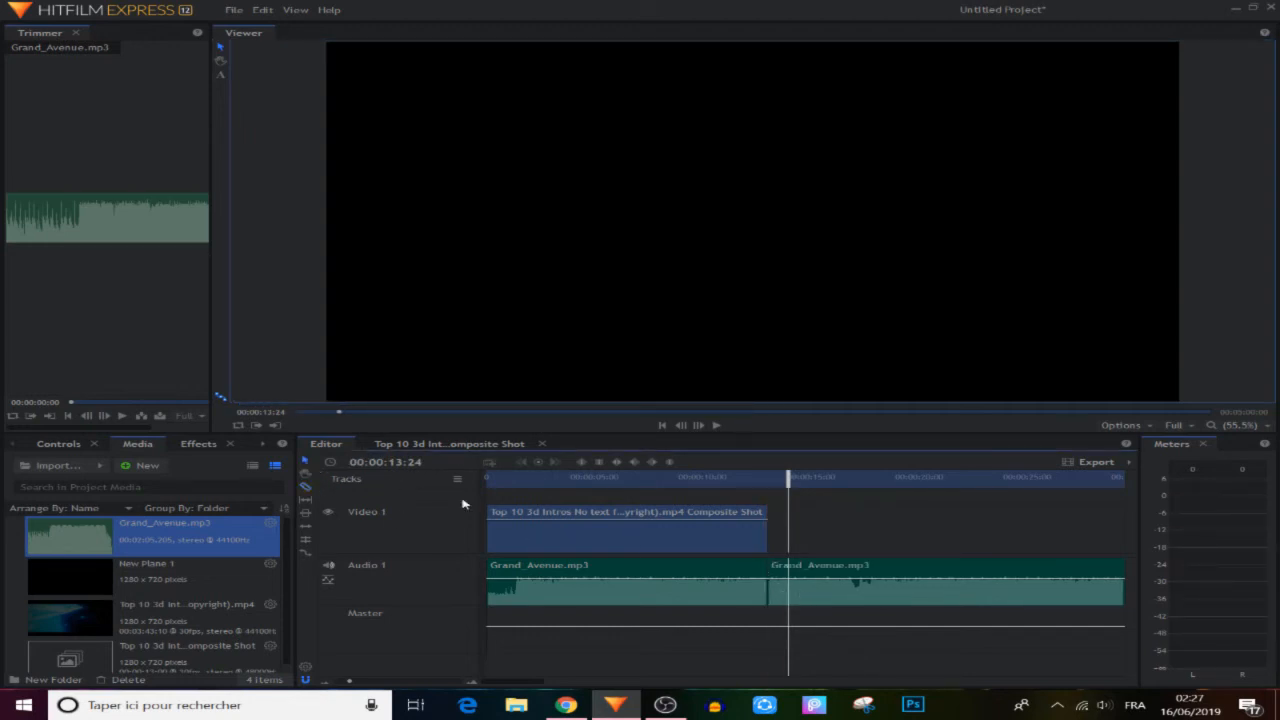
{"action": "right_click", "coordinate": [846, 596]}
{"action": "left_click", "coordinate": [882, 511]}
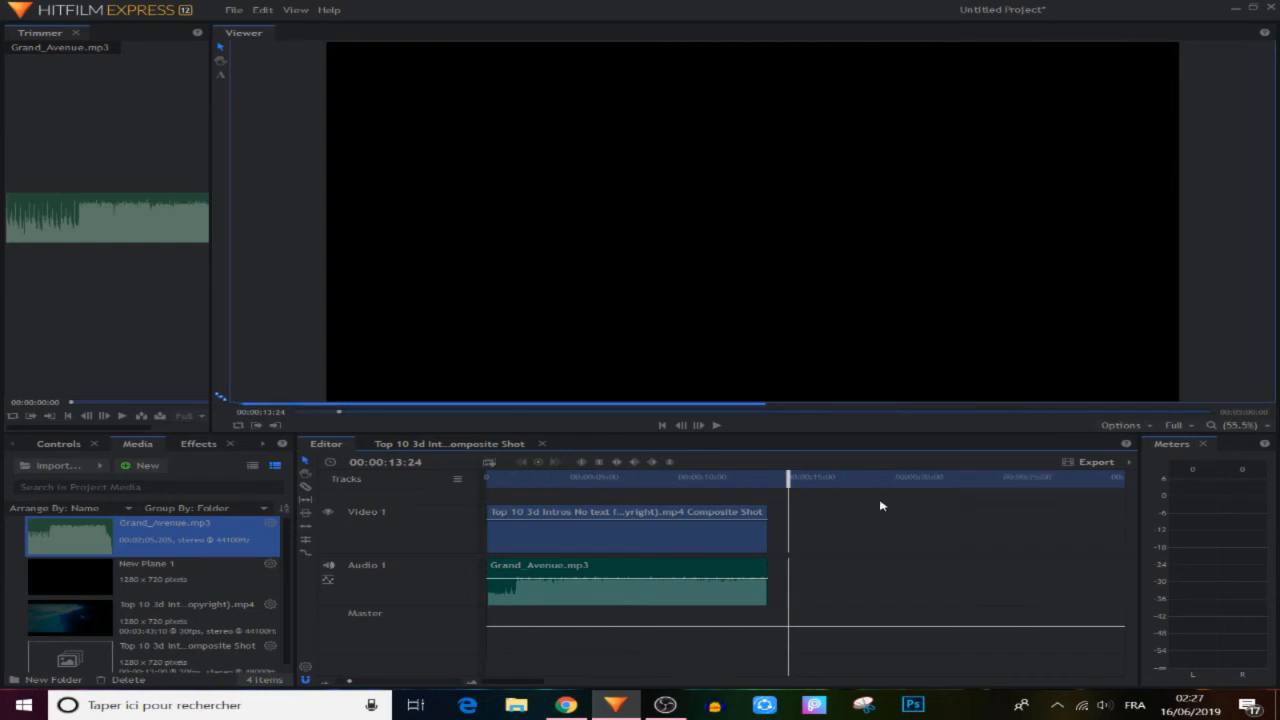
Play the ending of the intro from 00:00:12:03 and park the playhead at 00:00:11:11.
{"action": "left_click_drag", "start_coordinate": [789, 481], "coordinate": [749, 480]}
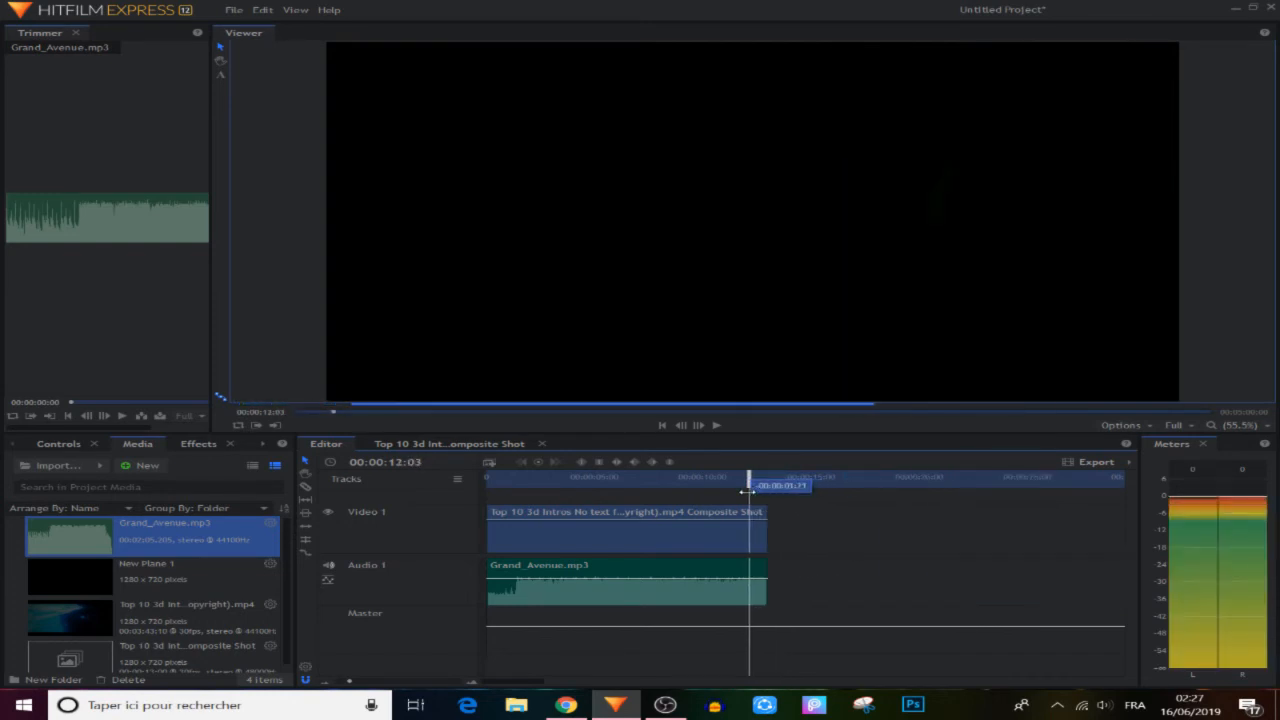
{"action": "left_click", "coordinate": [716, 425]}
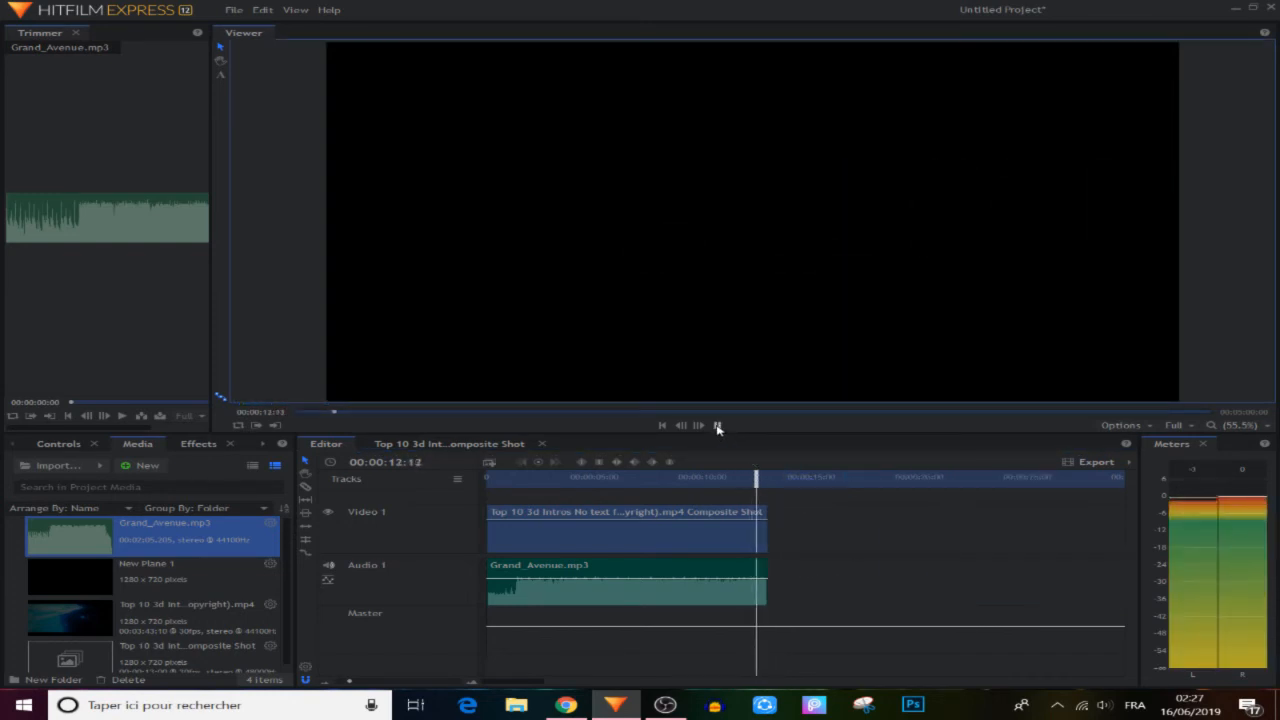
{"action": "left_click_drag", "start_coordinate": [789, 479], "coordinate": [734, 479]}
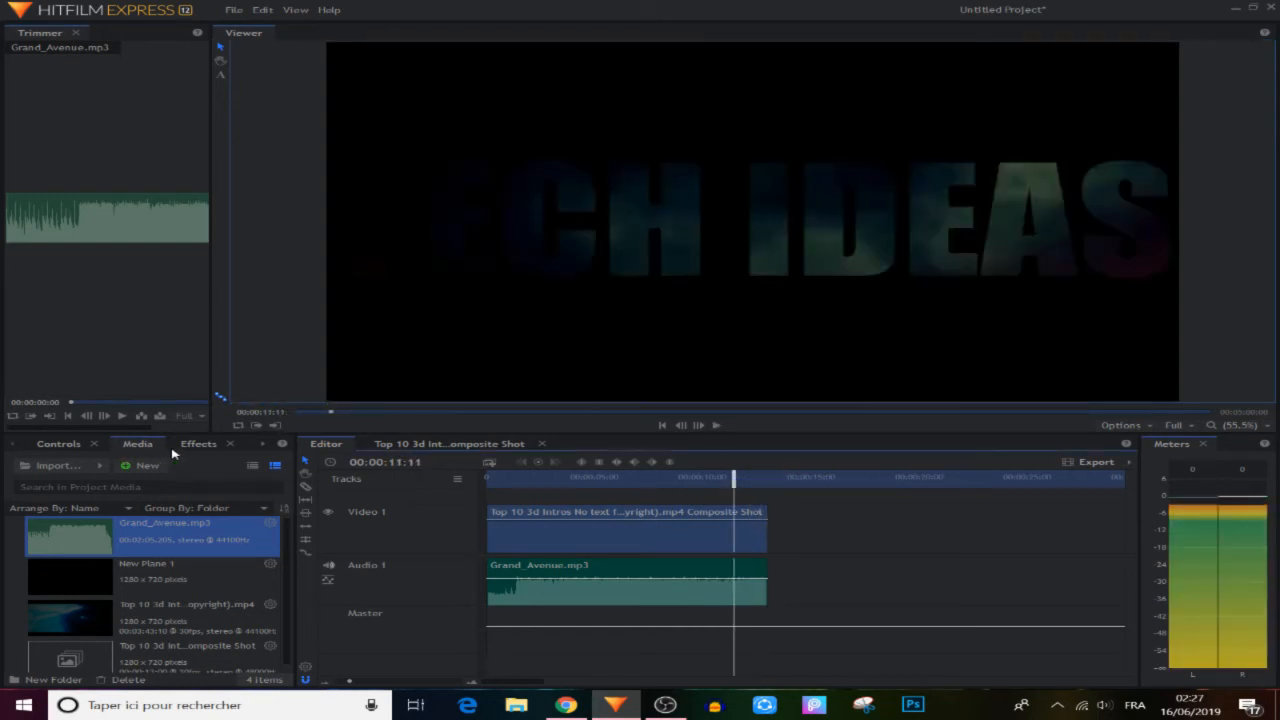
Search the effects for "FADE" and apply the audio Fade transition to the end of Grand_Avenue.mp3.
{"action": "left_click", "coordinate": [197, 444]}
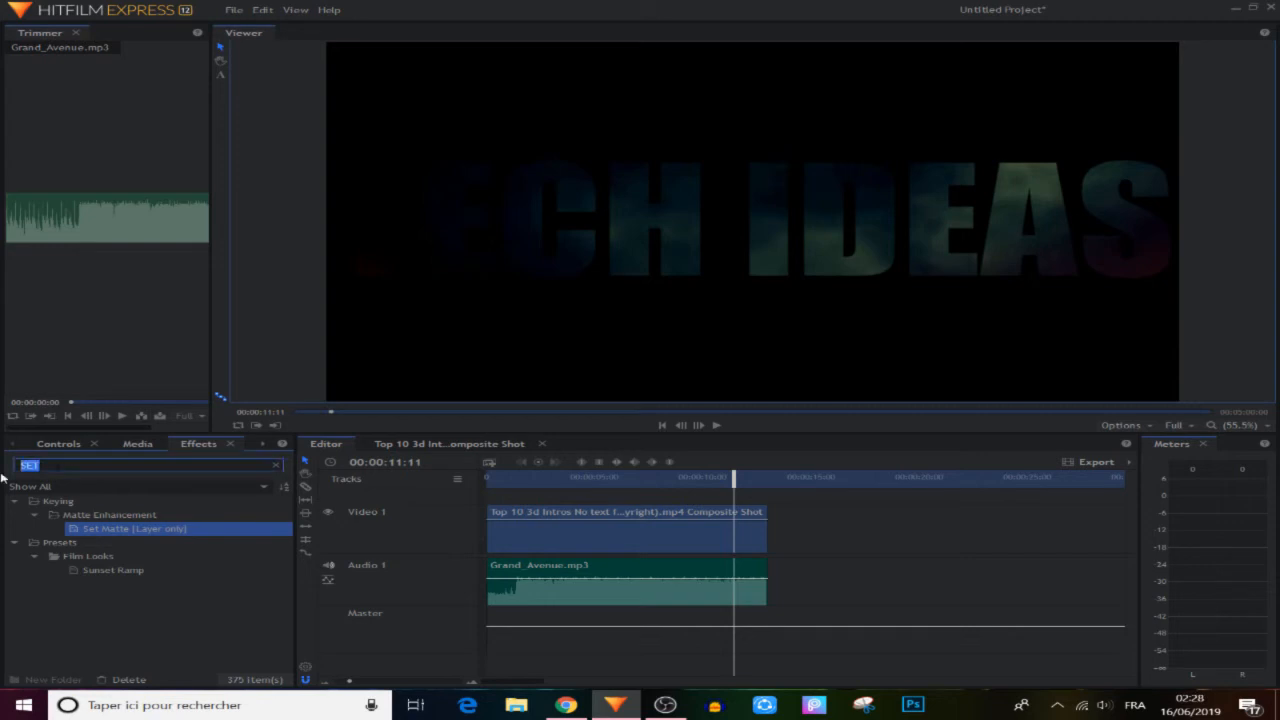
{"action": "key", "text": "BackSpace"}
{"action": "type", "text": "FADE"}
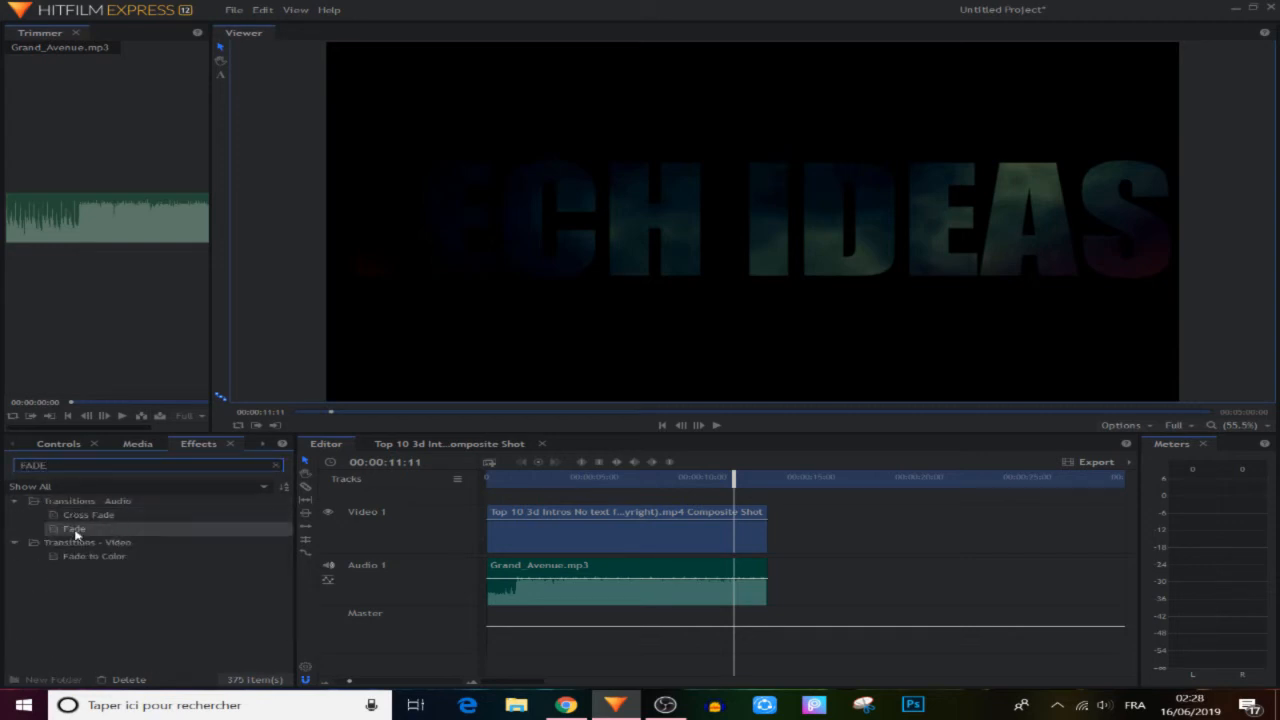
{"action": "left_click_drag", "start_coordinate": [74, 530], "coordinate": [736, 567]}
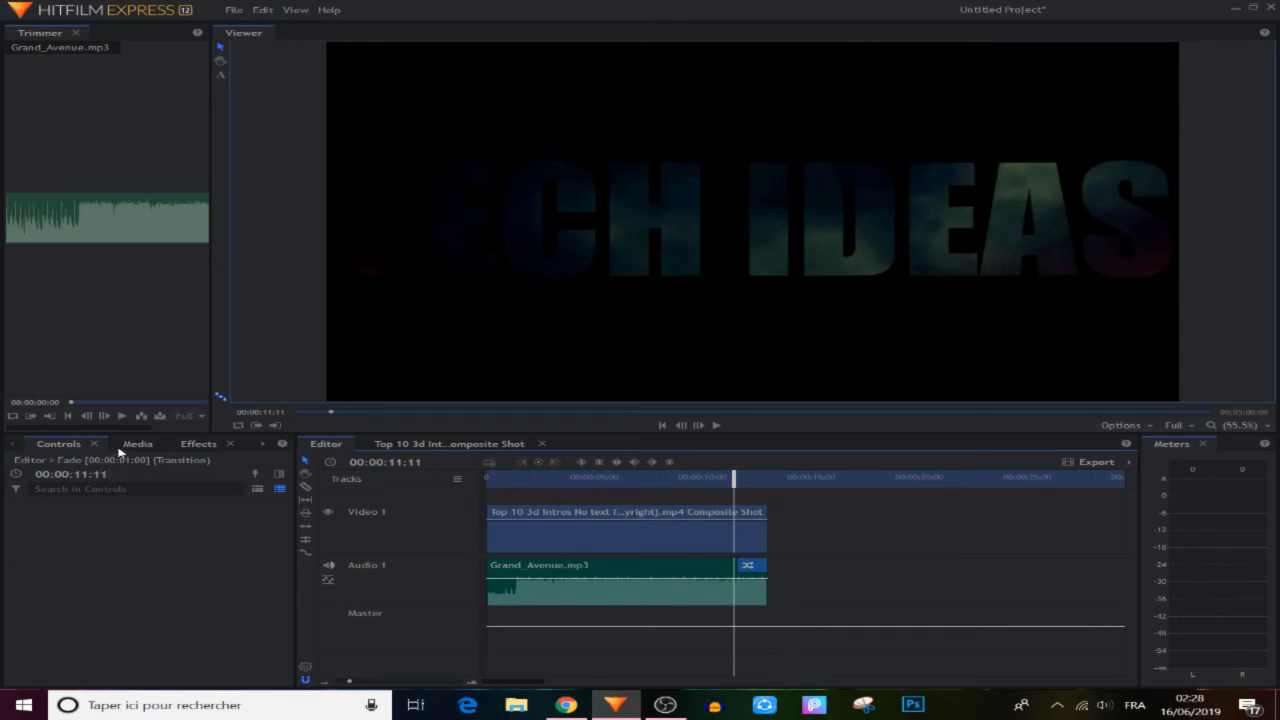
Apply the audio Fade transition to the beginning of Grand_Avenue.mp3 on Audio 1.
{"action": "left_click", "coordinate": [197, 444]}
{"action": "left_click_drag", "start_coordinate": [75, 528], "coordinate": [94, 540]}
{"action": "left_click_drag", "start_coordinate": [446, 586], "coordinate": [516, 565]}
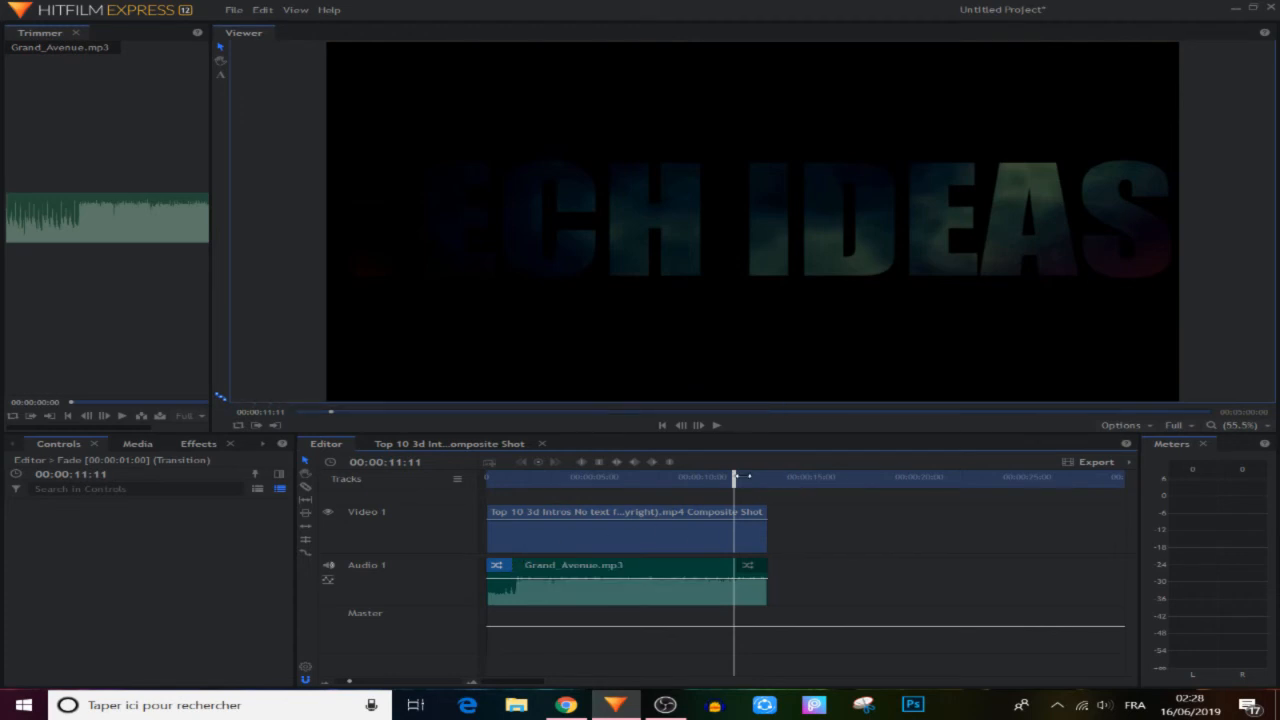
Play the intro with its faded music, then reset the playhead to 00:00:00:00 and enlarge the viewer.
{"action": "left_click", "coordinate": [717, 426]}
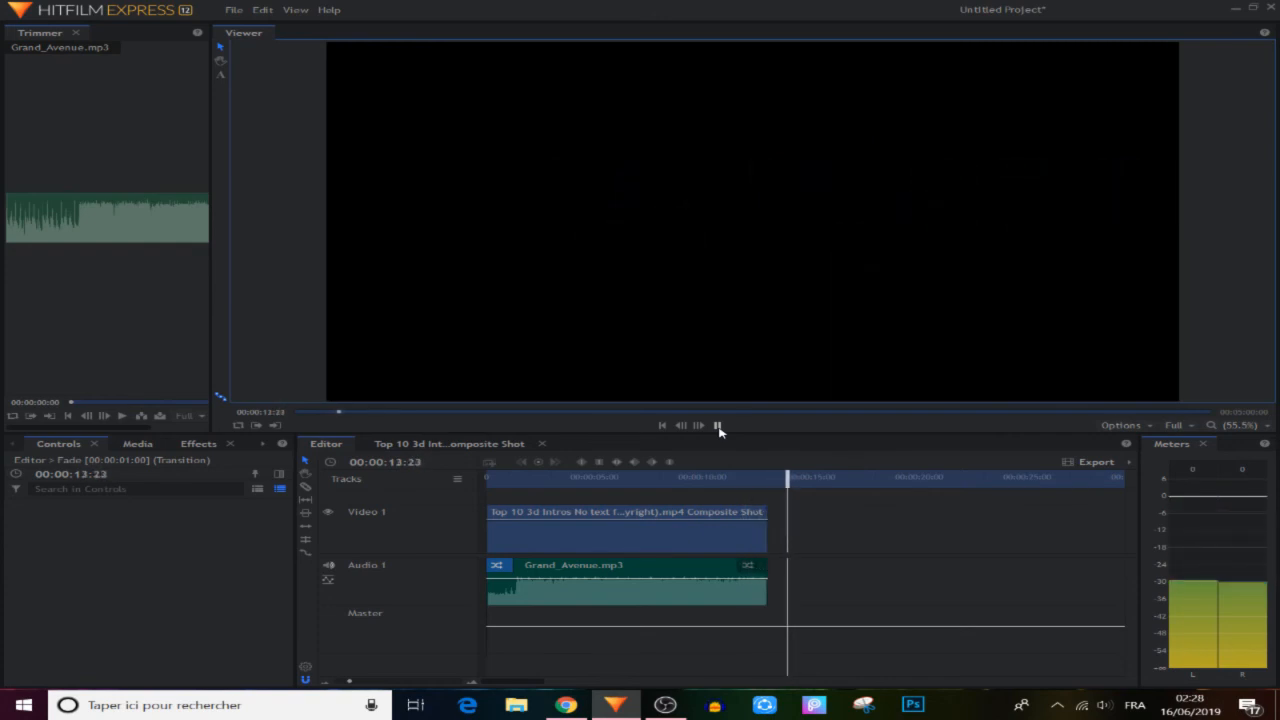
{"action": "left_click", "coordinate": [718, 427]}
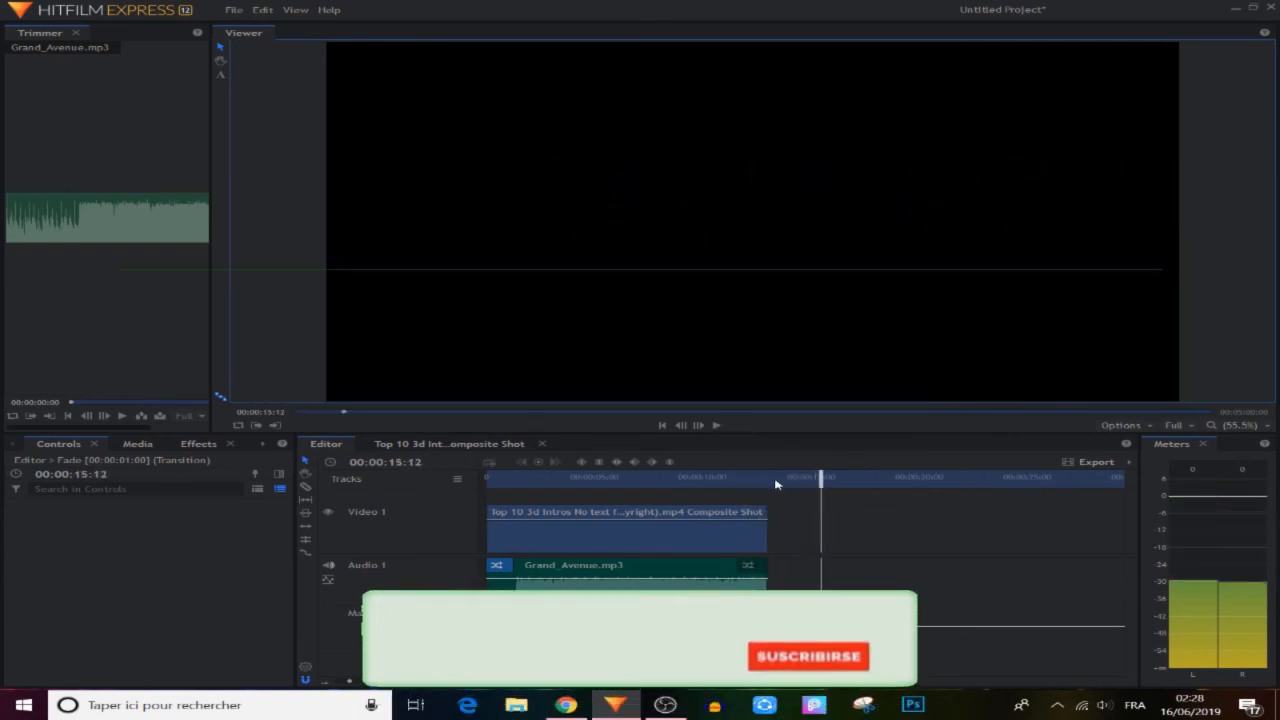
{"action": "left_click_drag", "start_coordinate": [821, 479], "coordinate": [466, 528]}
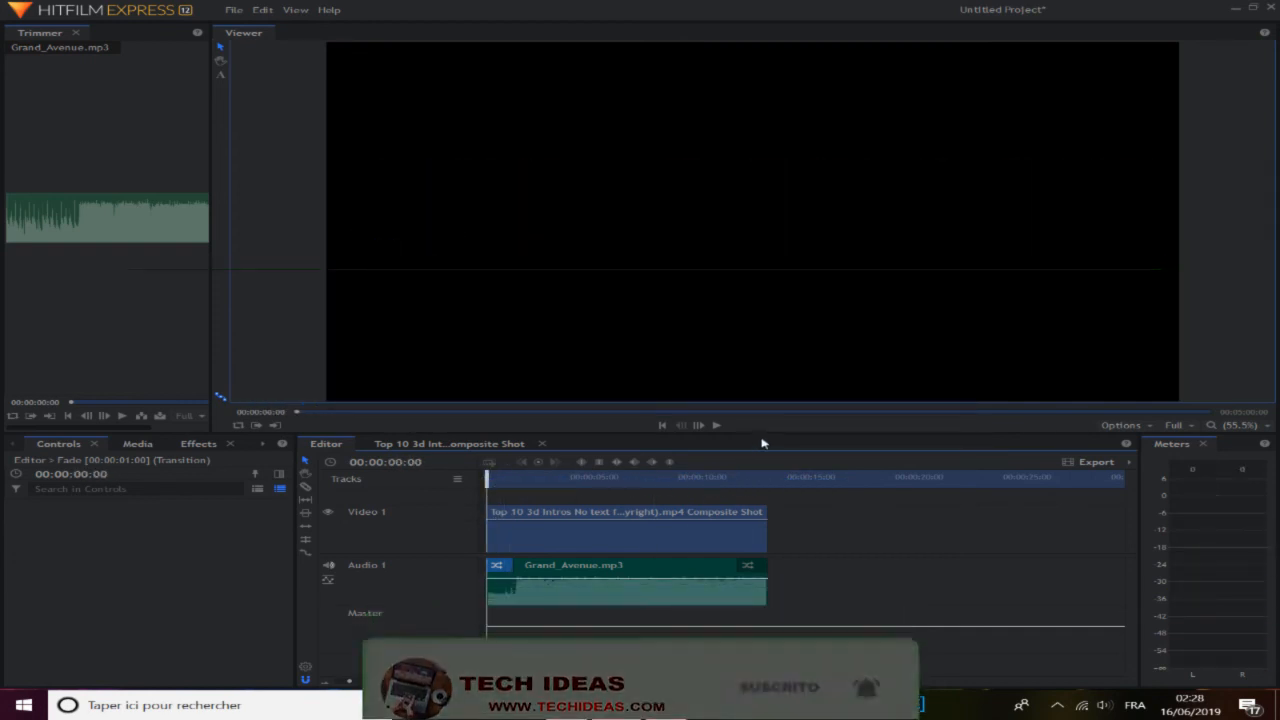
{"action": "left_click_drag", "start_coordinate": [761, 460], "coordinate": [737, 548]}
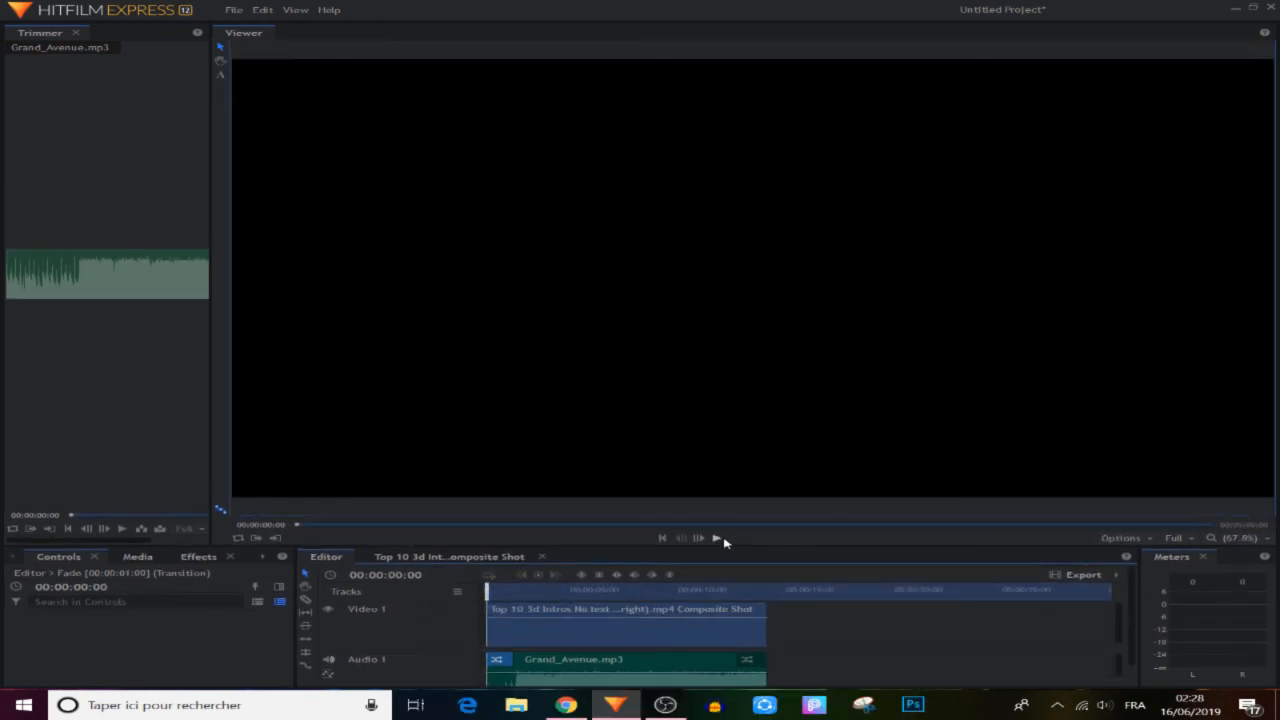